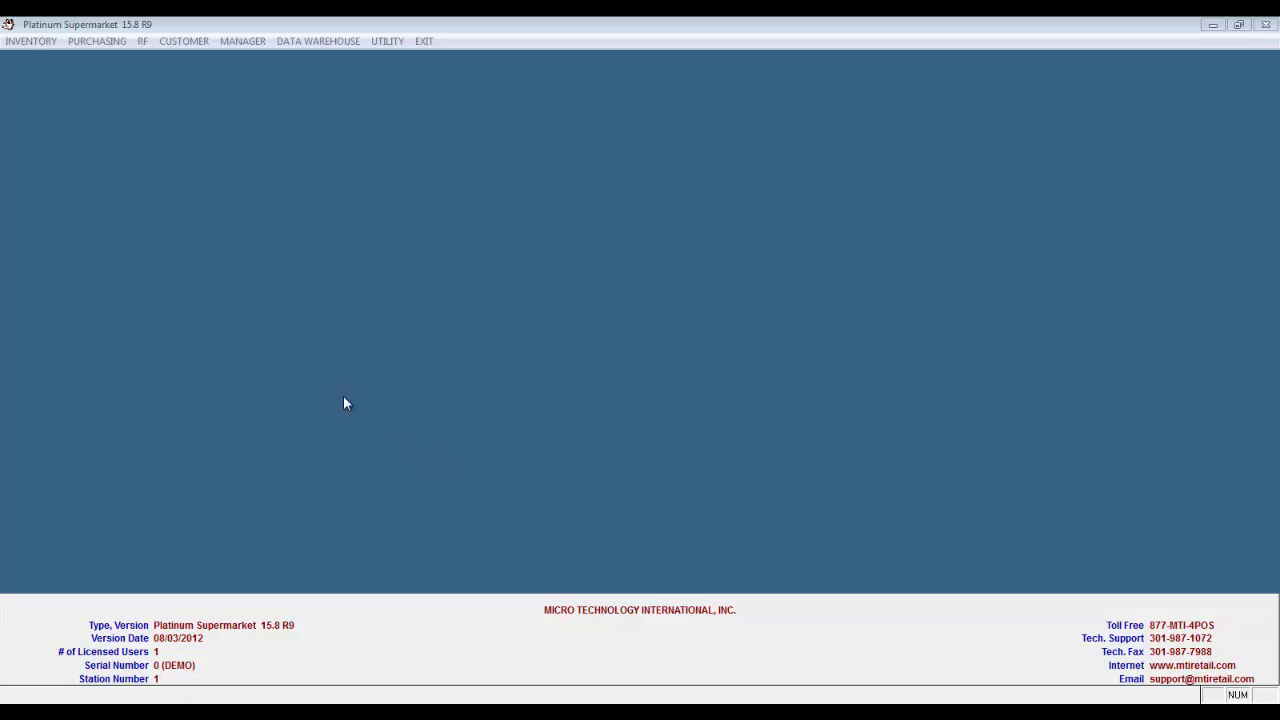
- Open the inventory item record for Banana and make its fields editable
click(30, 44)
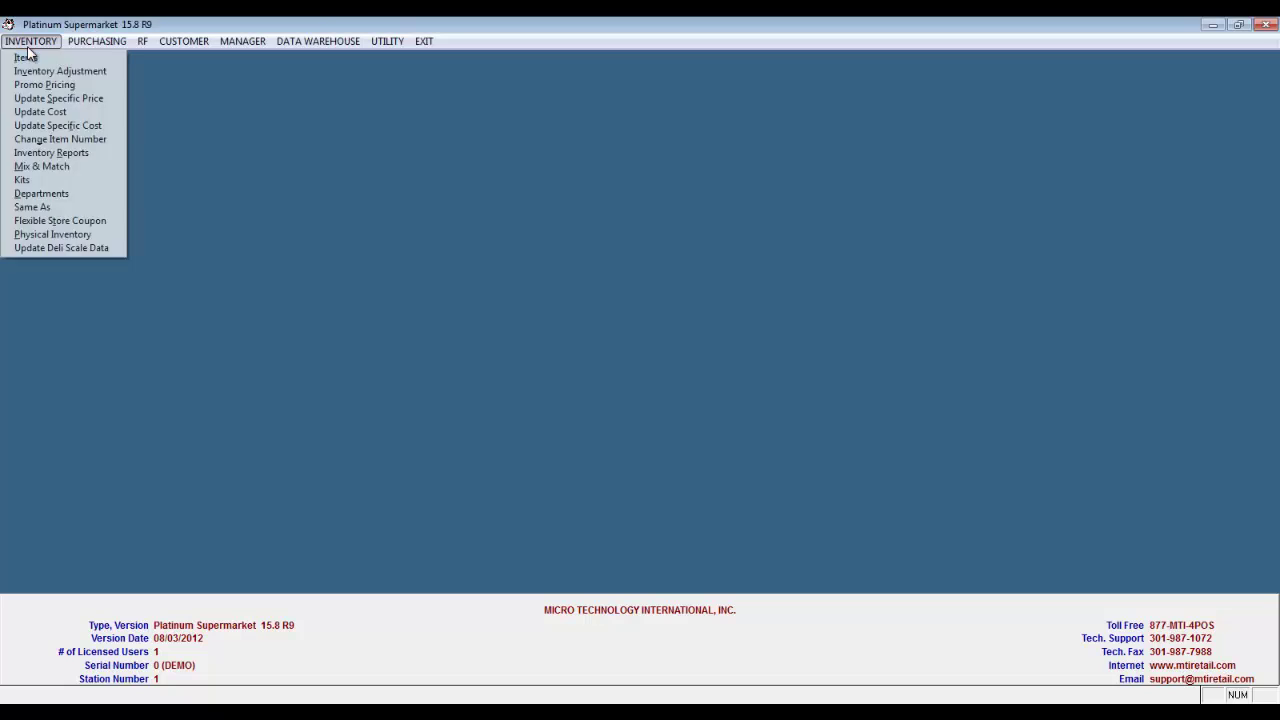
click(28, 58)
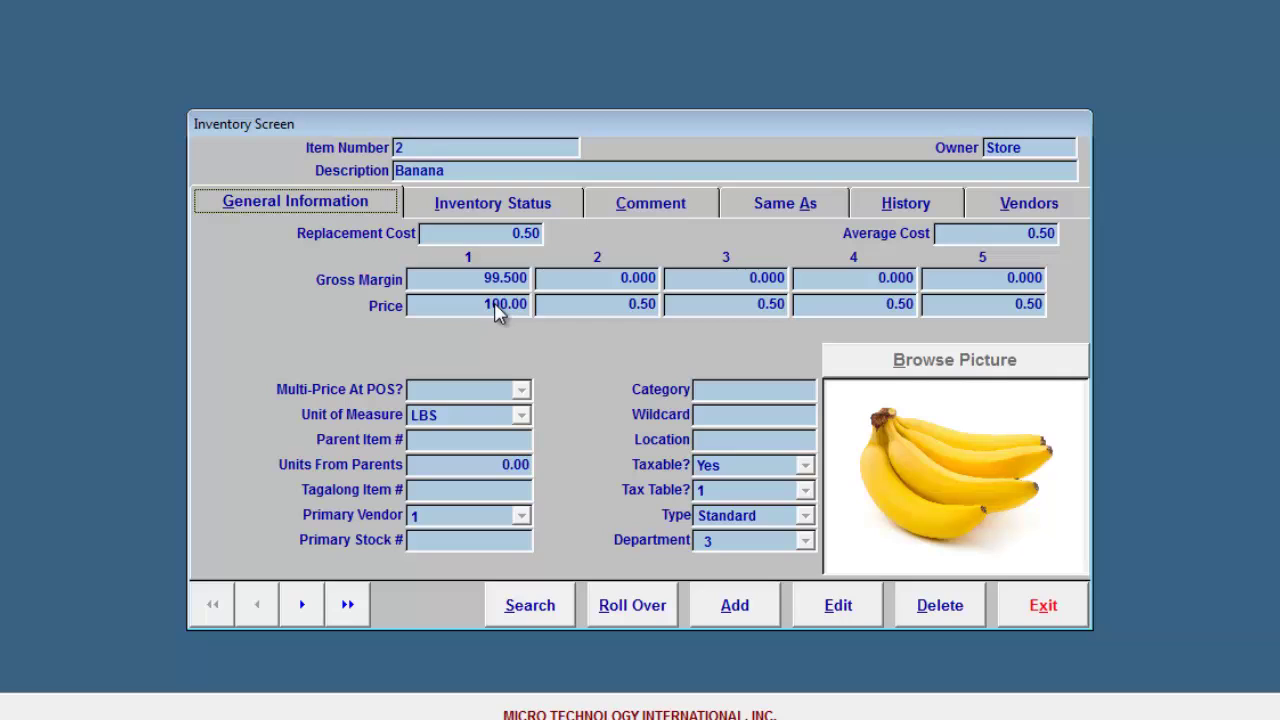
click(862, 620)
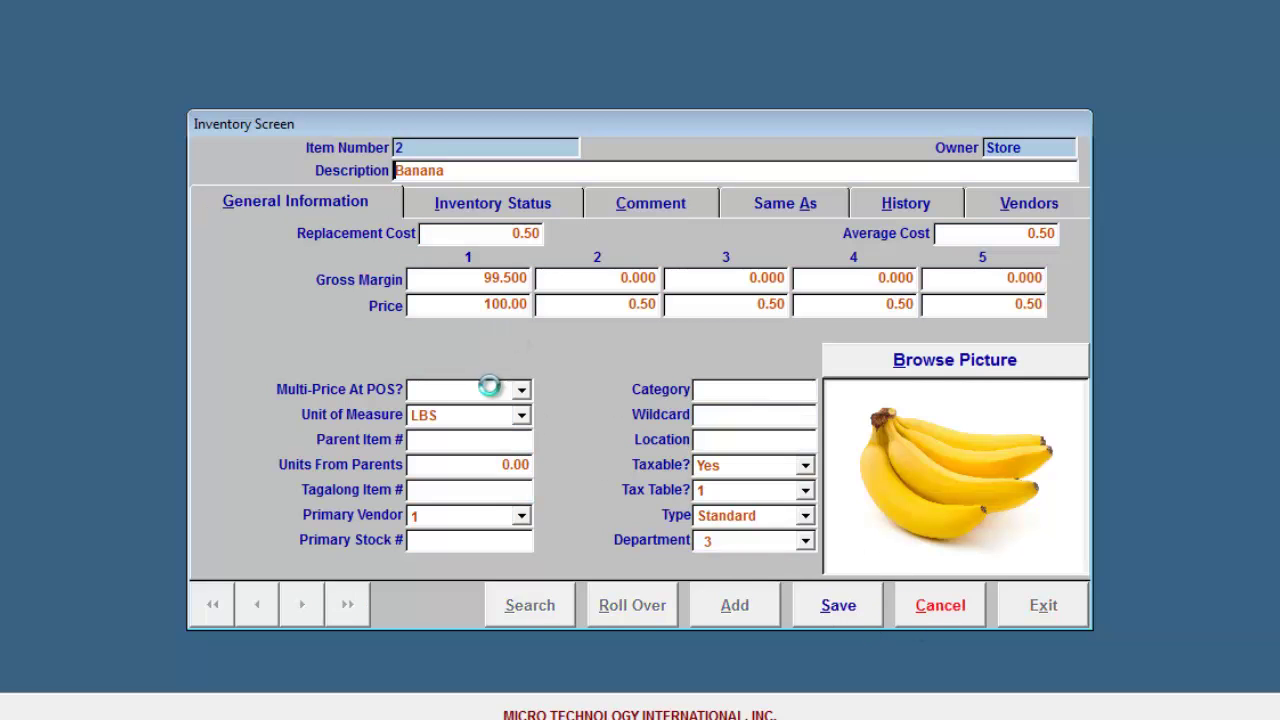
- Examine Banana's general information fields, including the choices for unit of measure, primary vendor and tax table
click(519, 418)
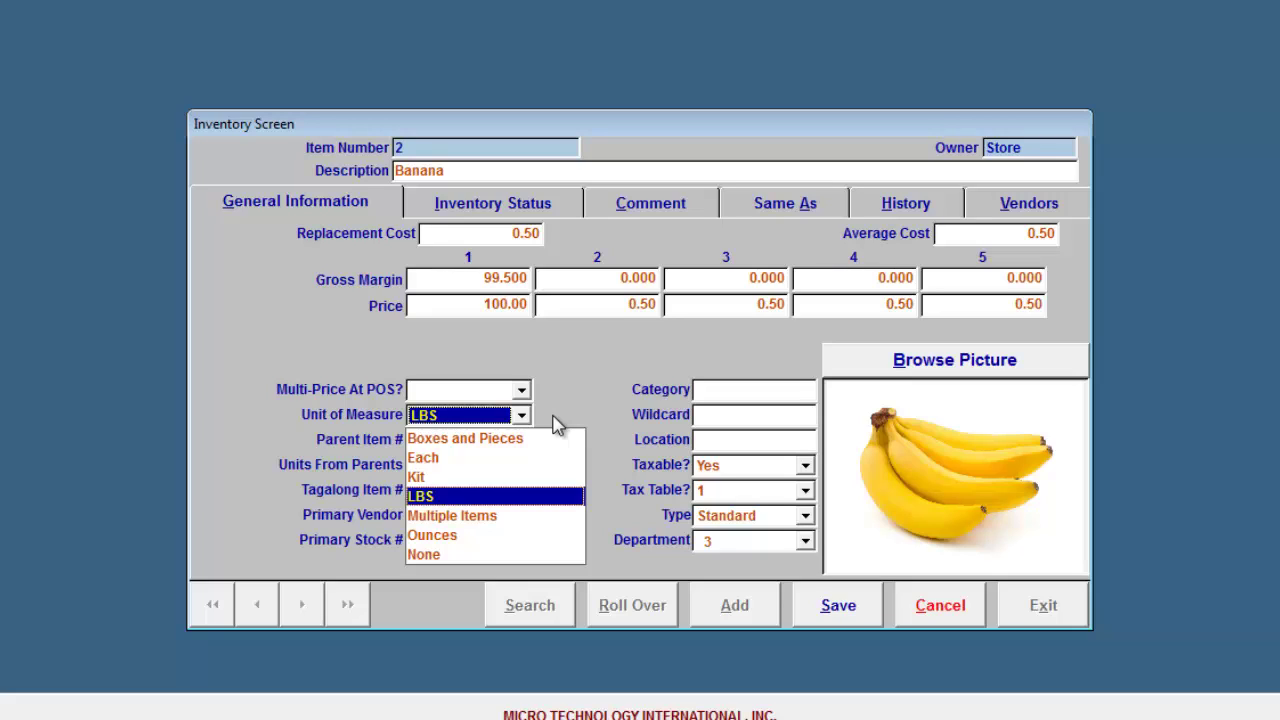
click(553, 417)
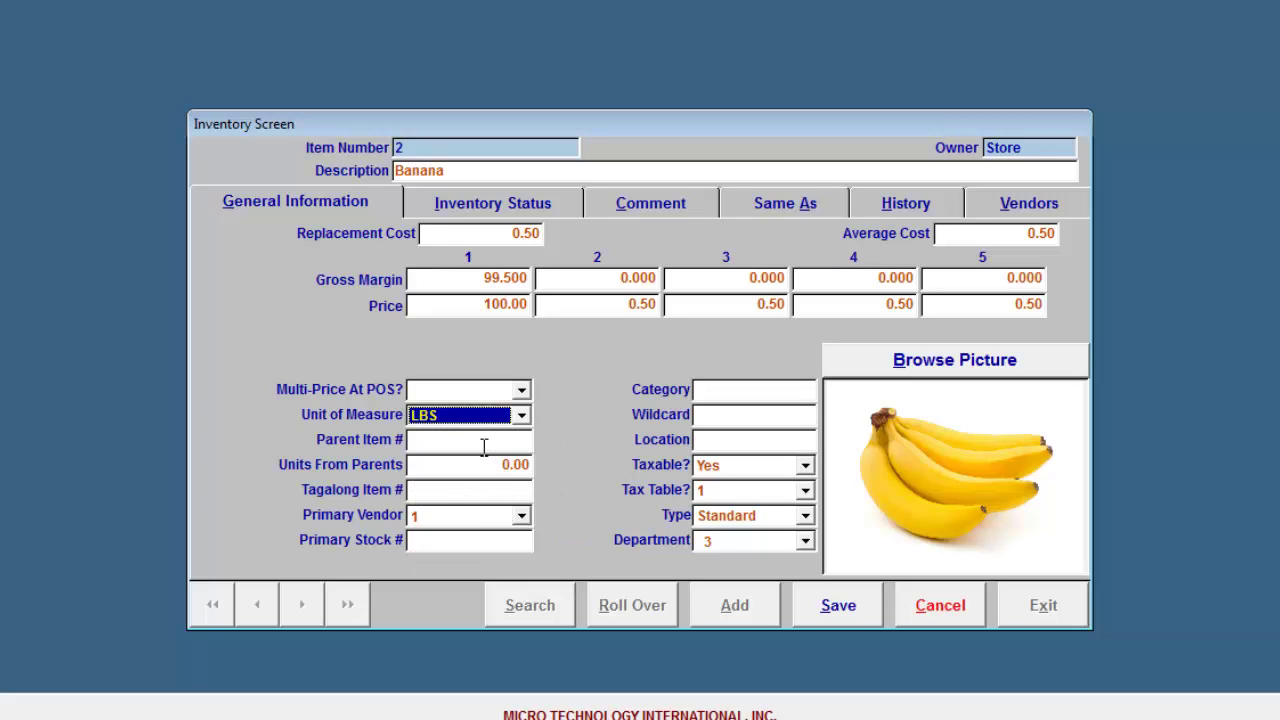
click(486, 462)
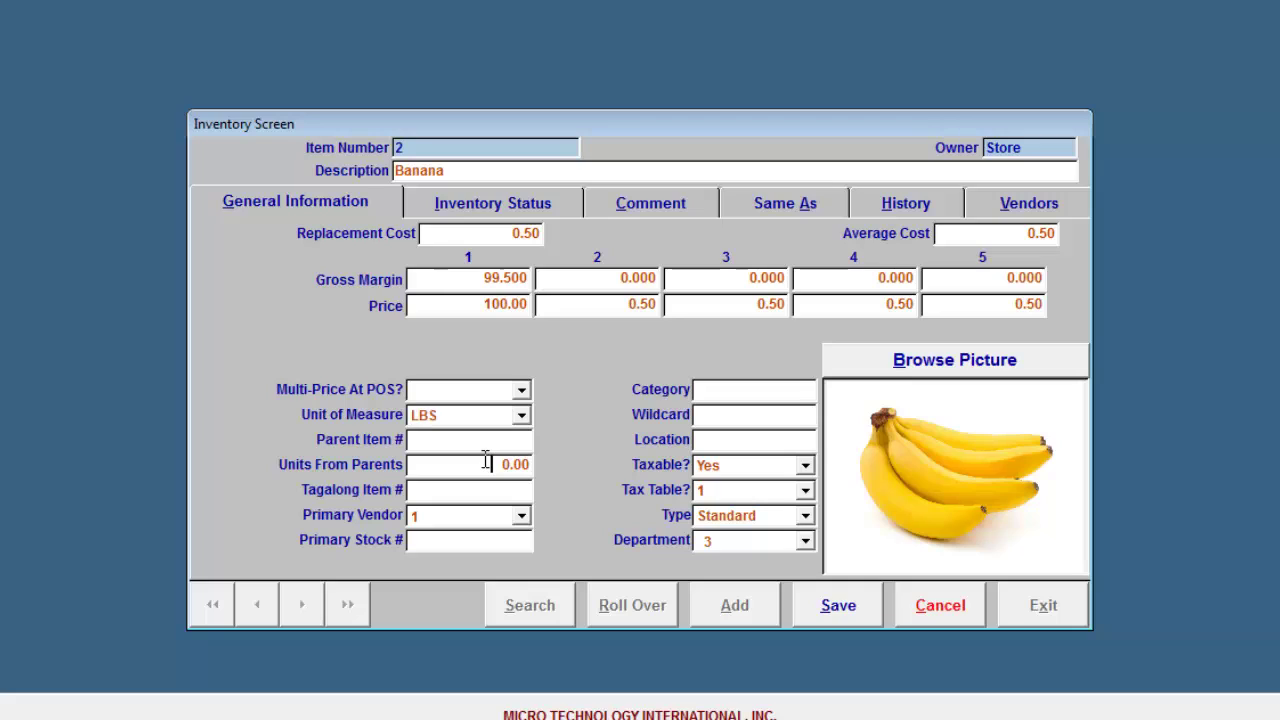
click(521, 516)
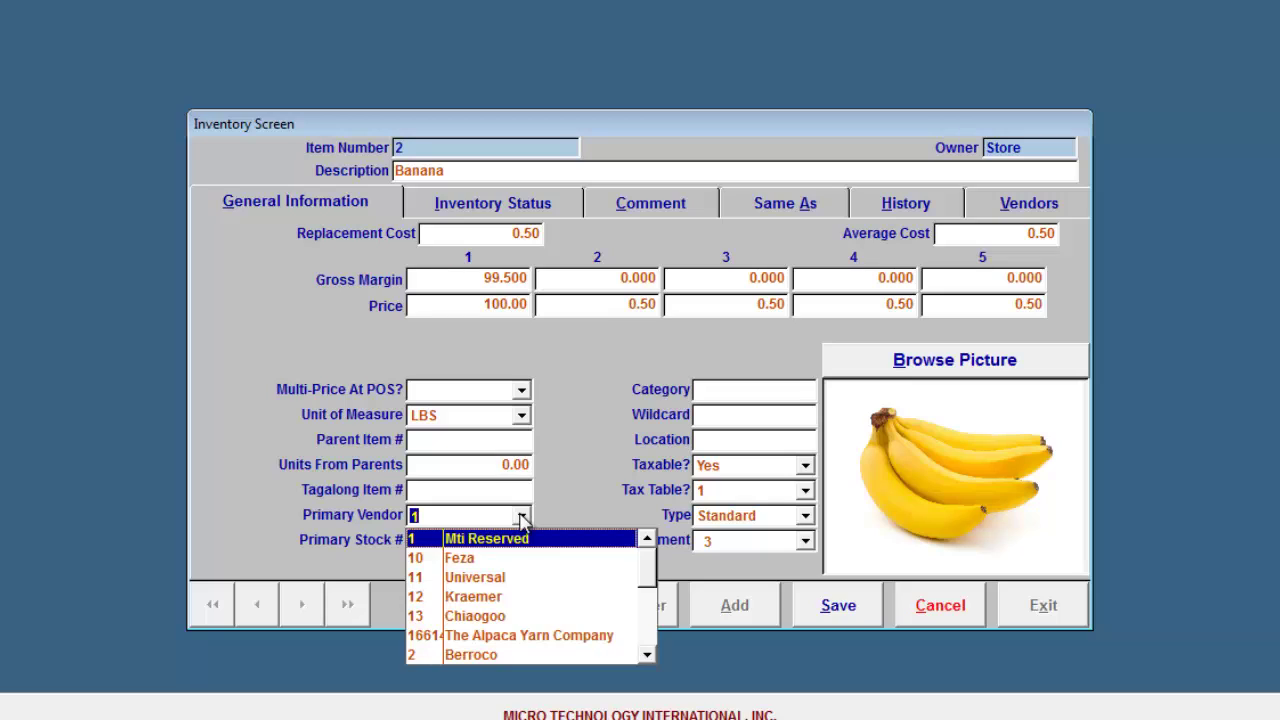
click(716, 446)
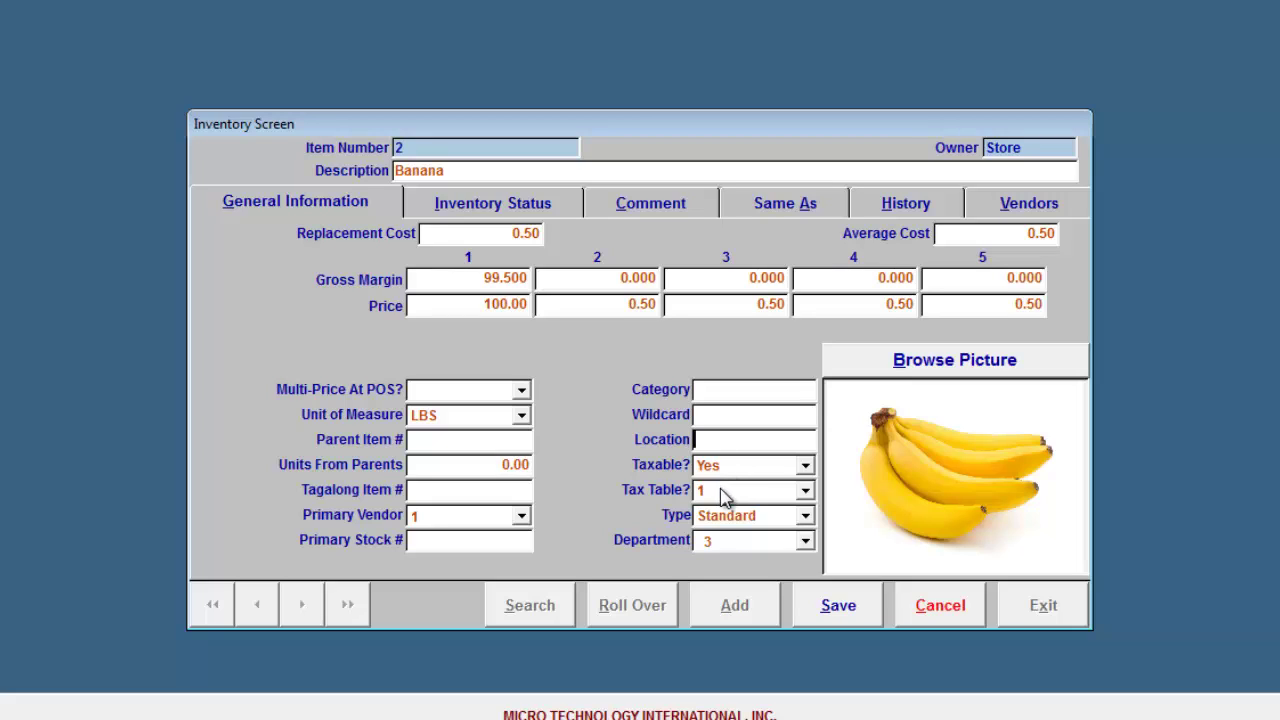
click(727, 494)
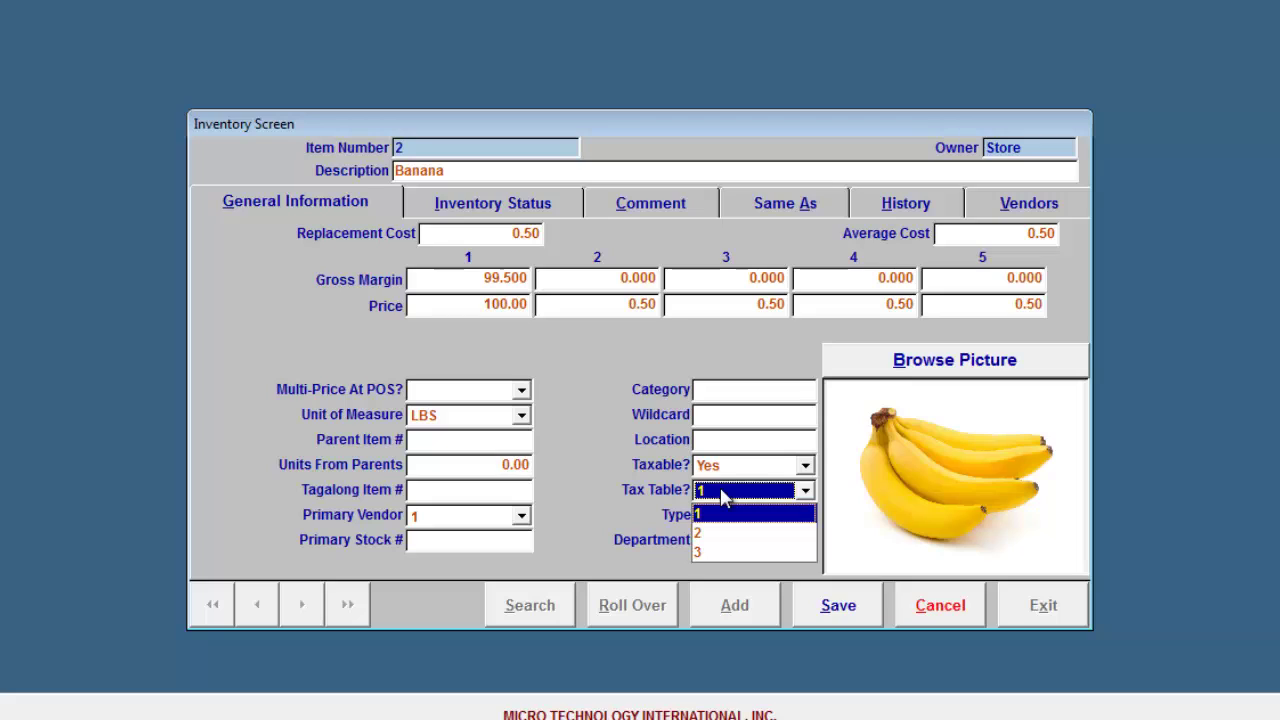
click(614, 480)
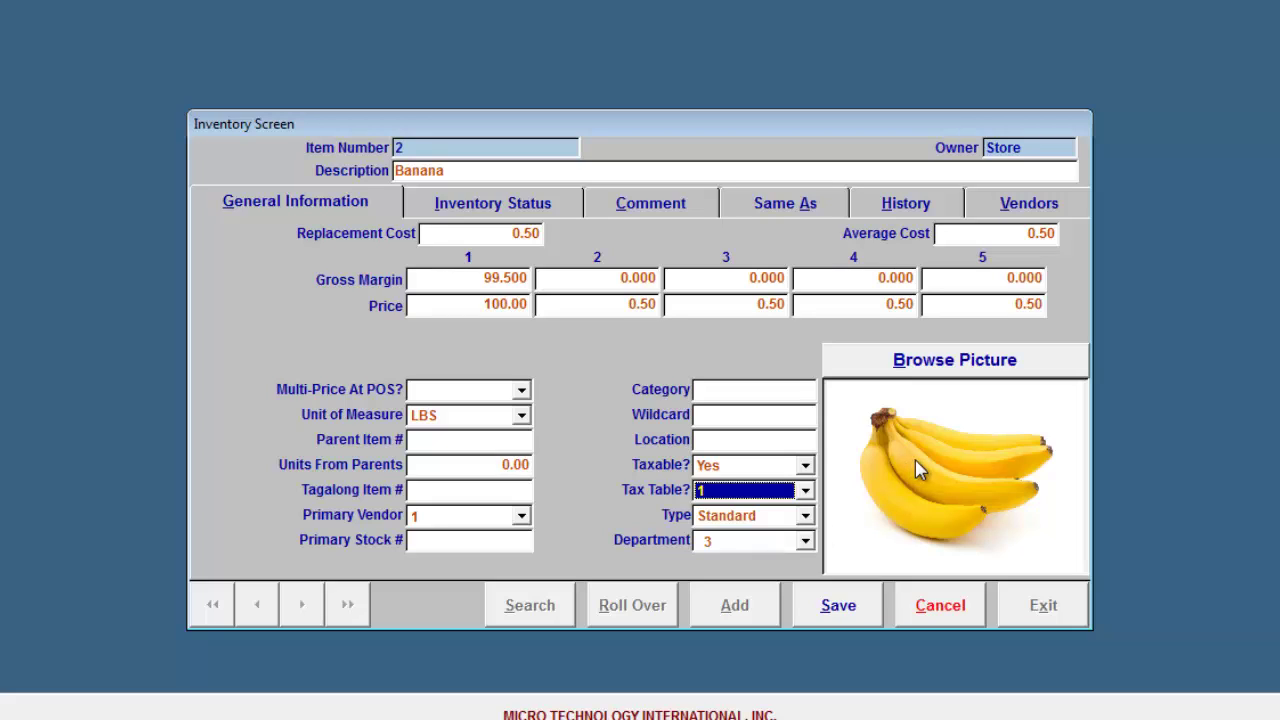
- Review the Banana item's inventory status, comments, sales history and vendor information
click(552, 207)
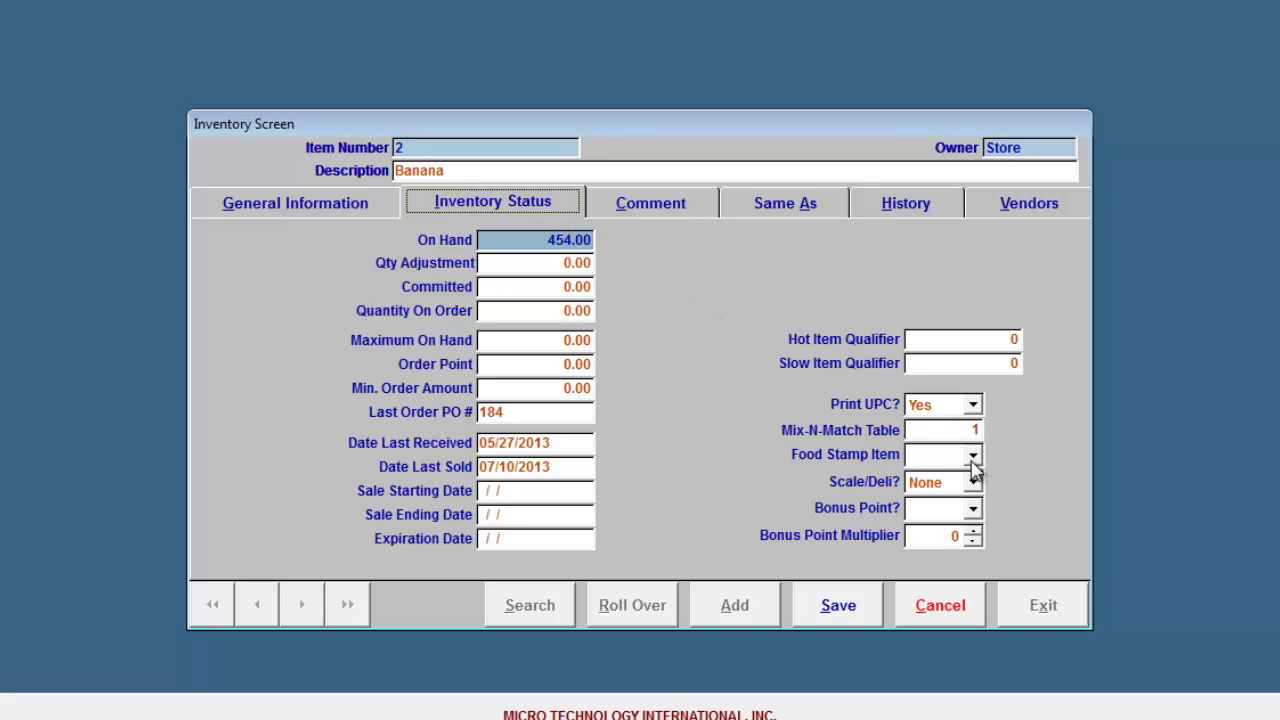
click(683, 212)
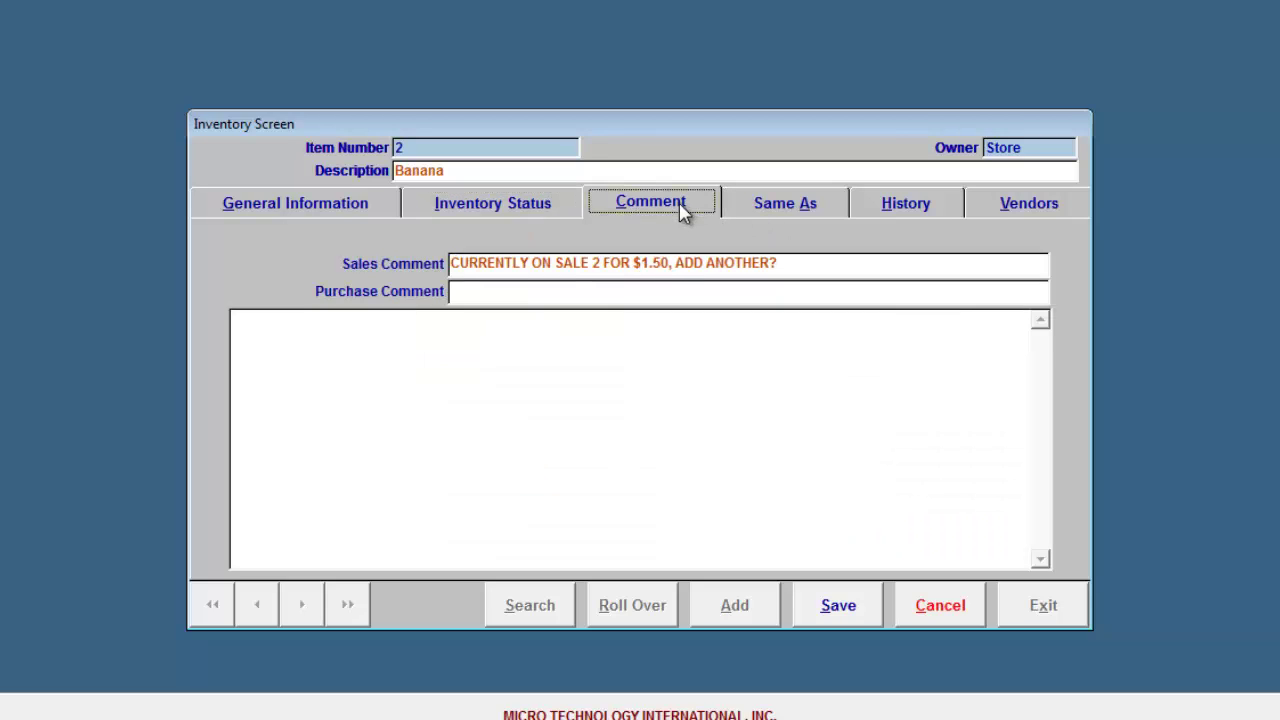
click(886, 206)
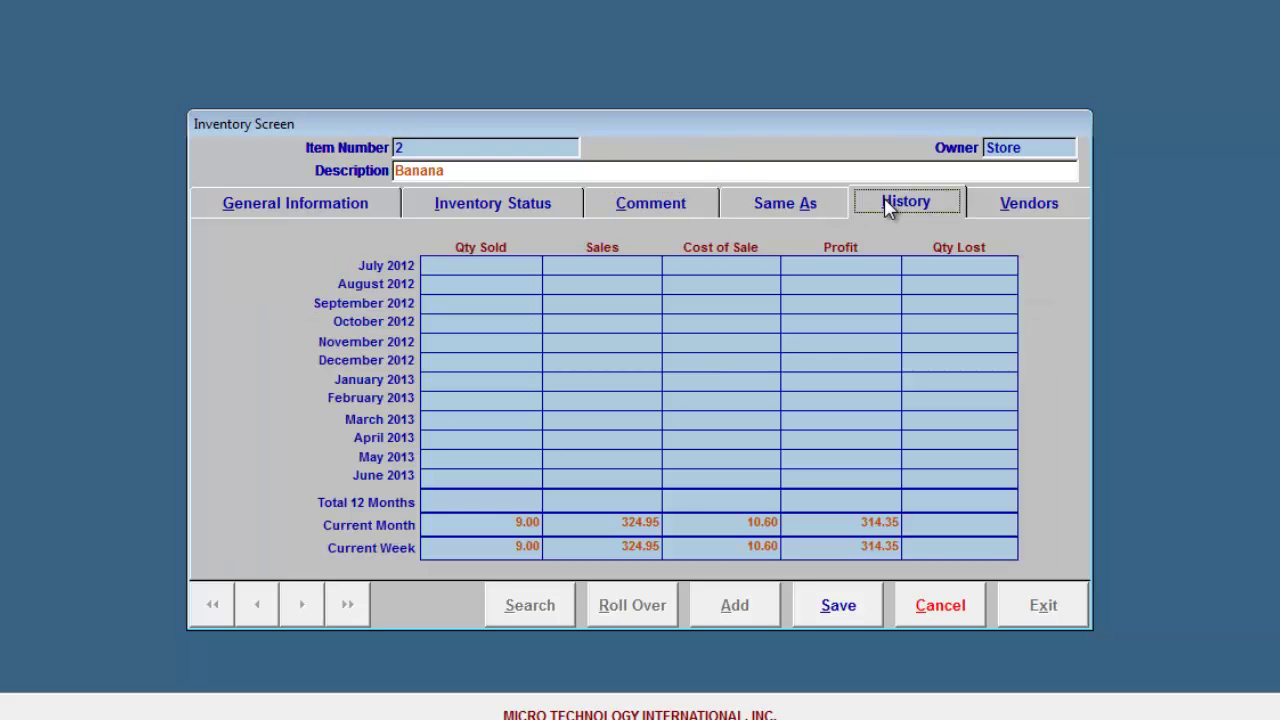
click(998, 212)
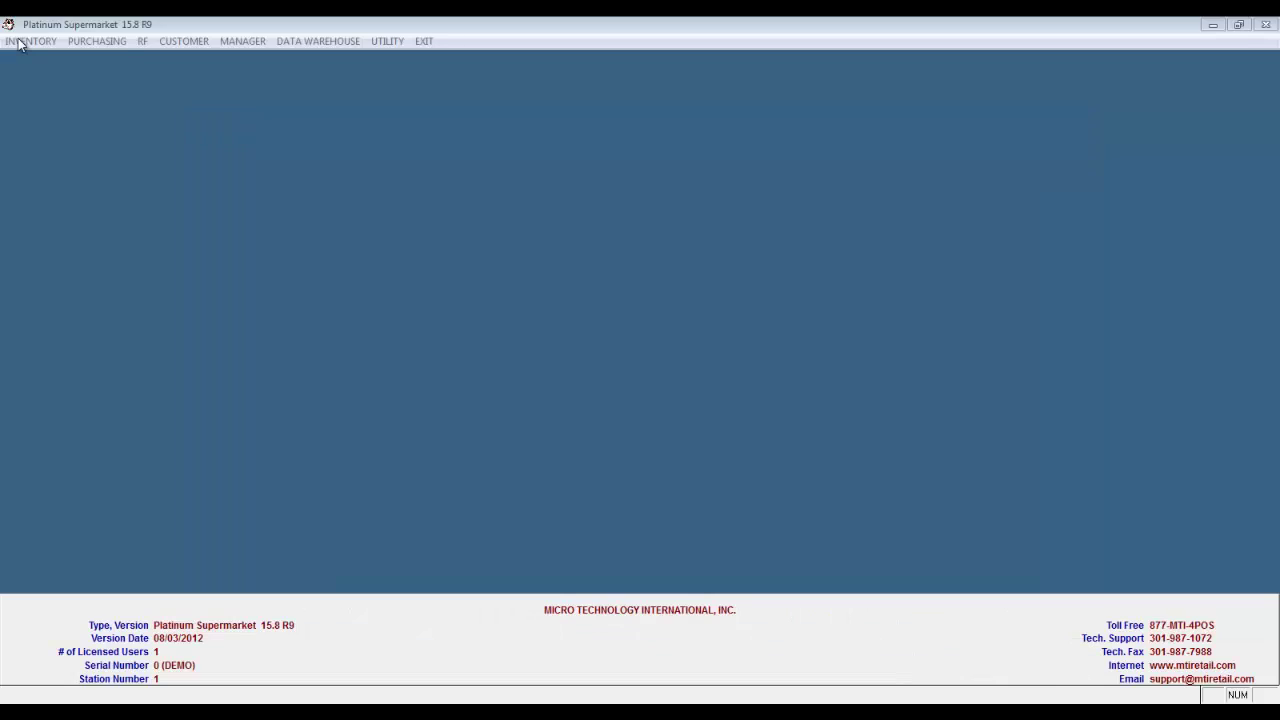
- Open the list of inventory reports and go through the report types from Hot Selling down to Least Sold
click(22, 41)
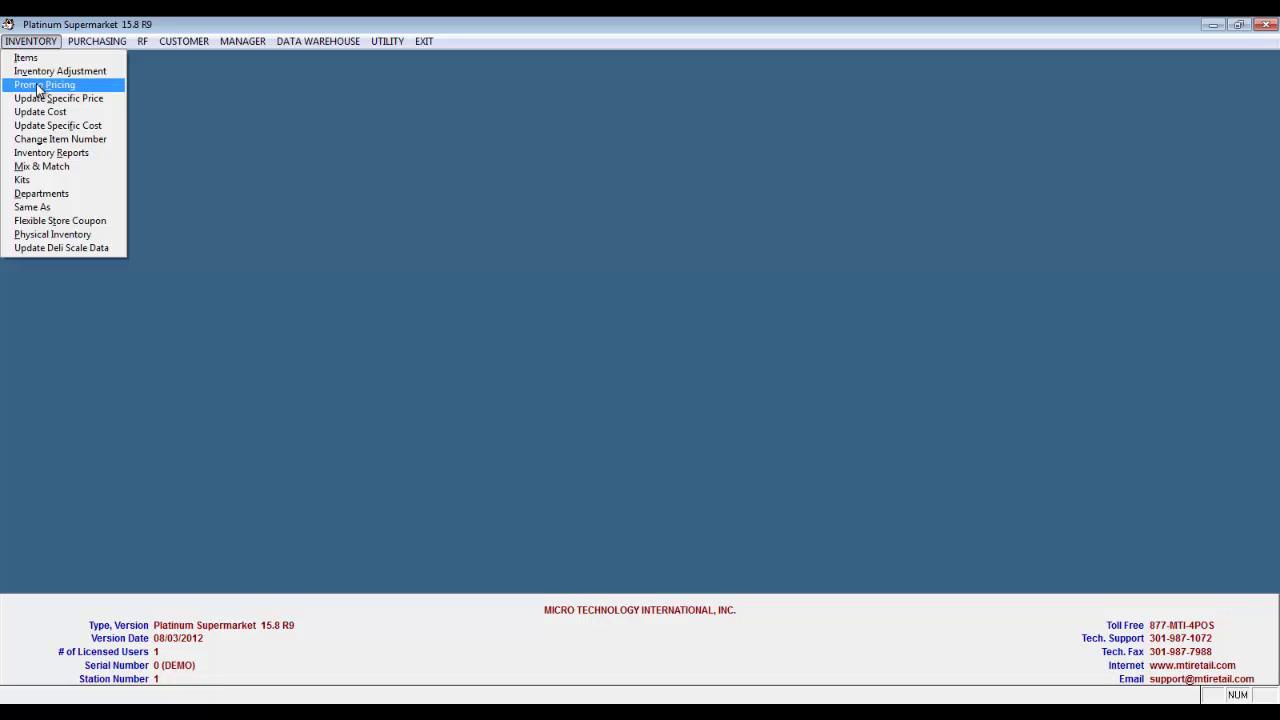
click(50, 153)
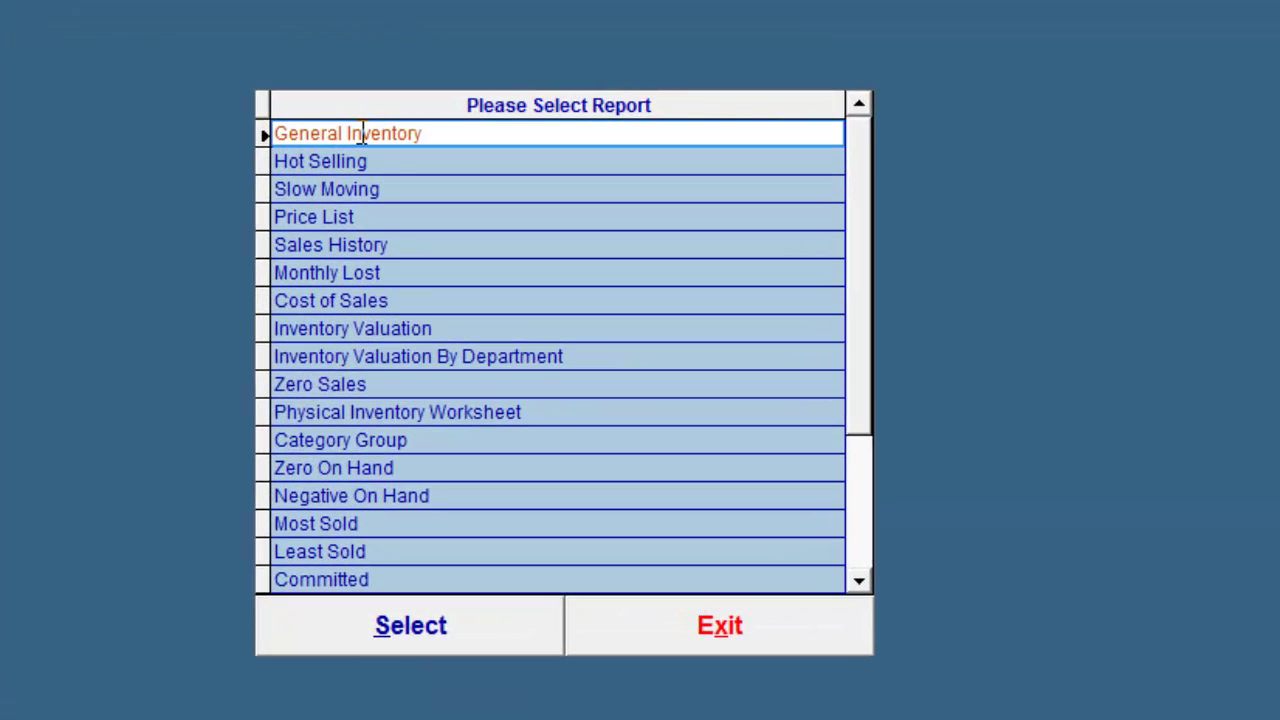
click(366, 161)
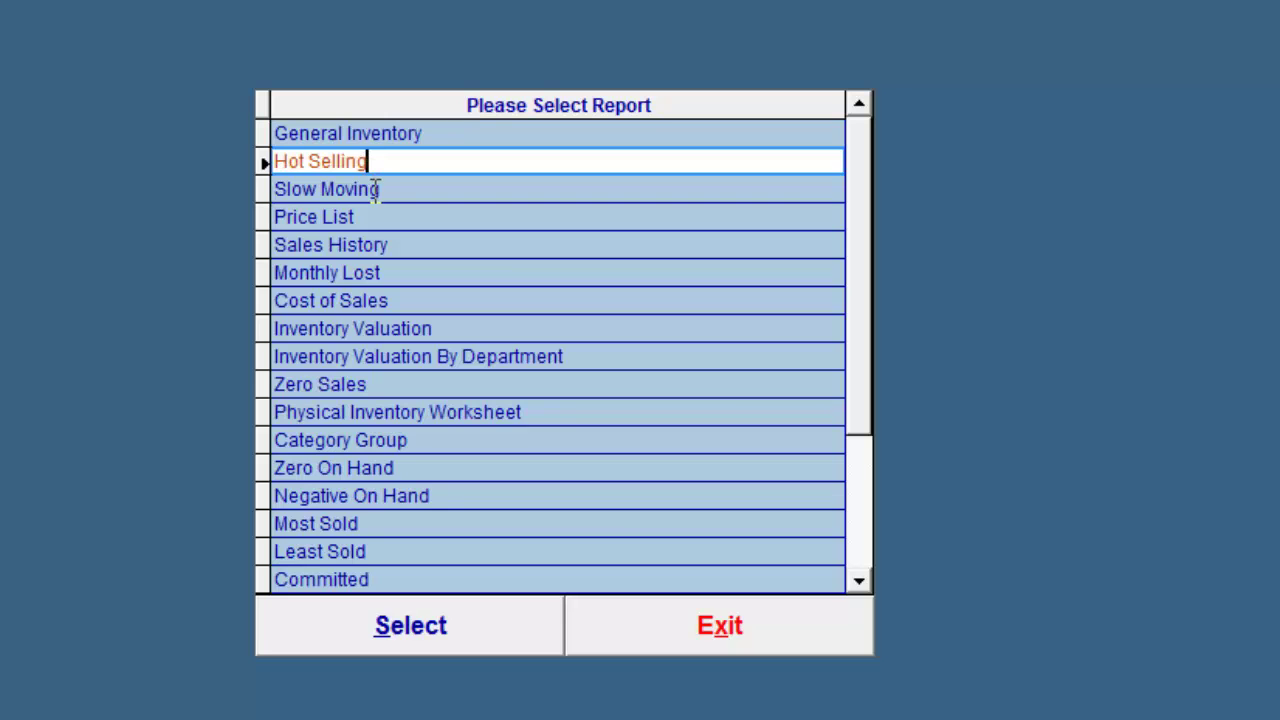
click(373, 189)
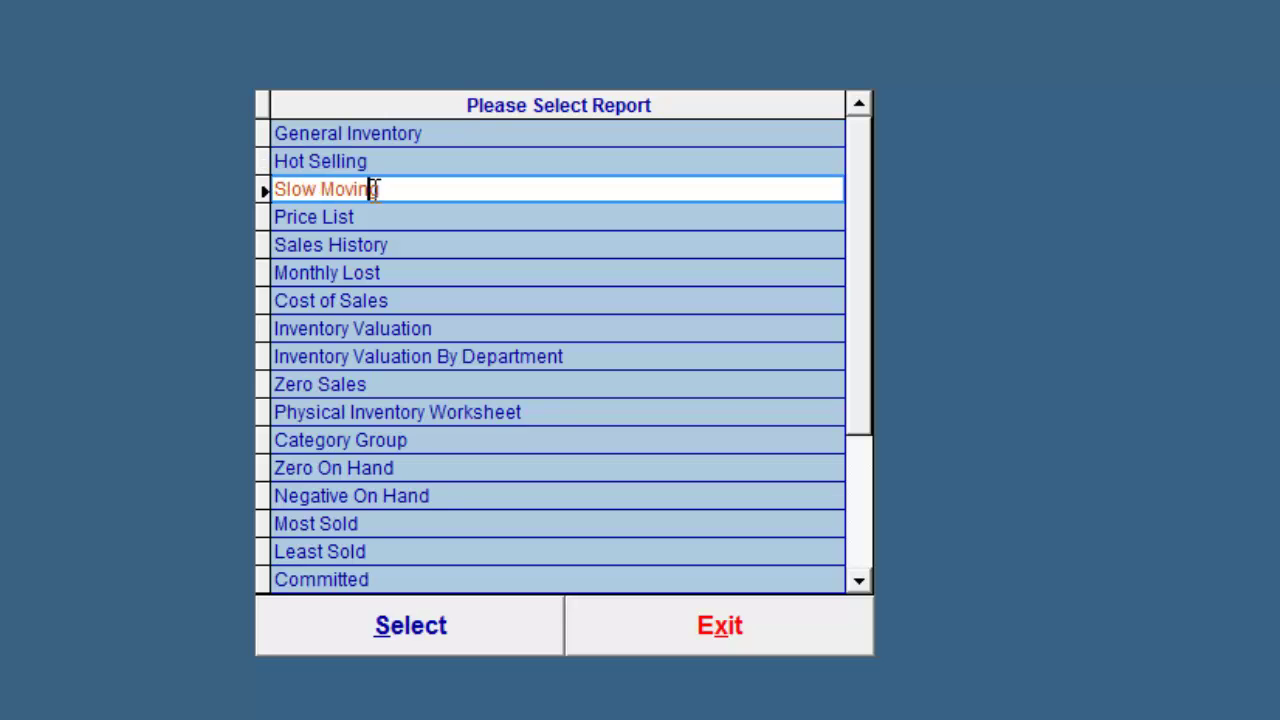
click(390, 243)
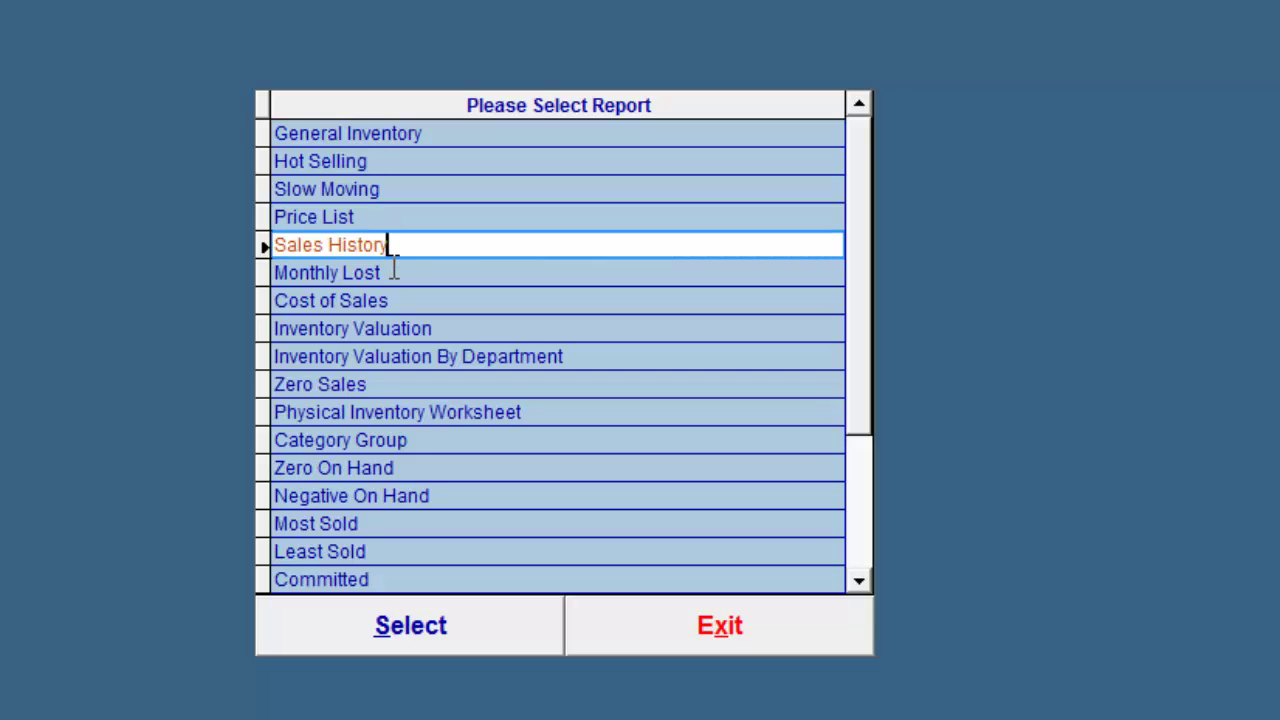
click(393, 271)
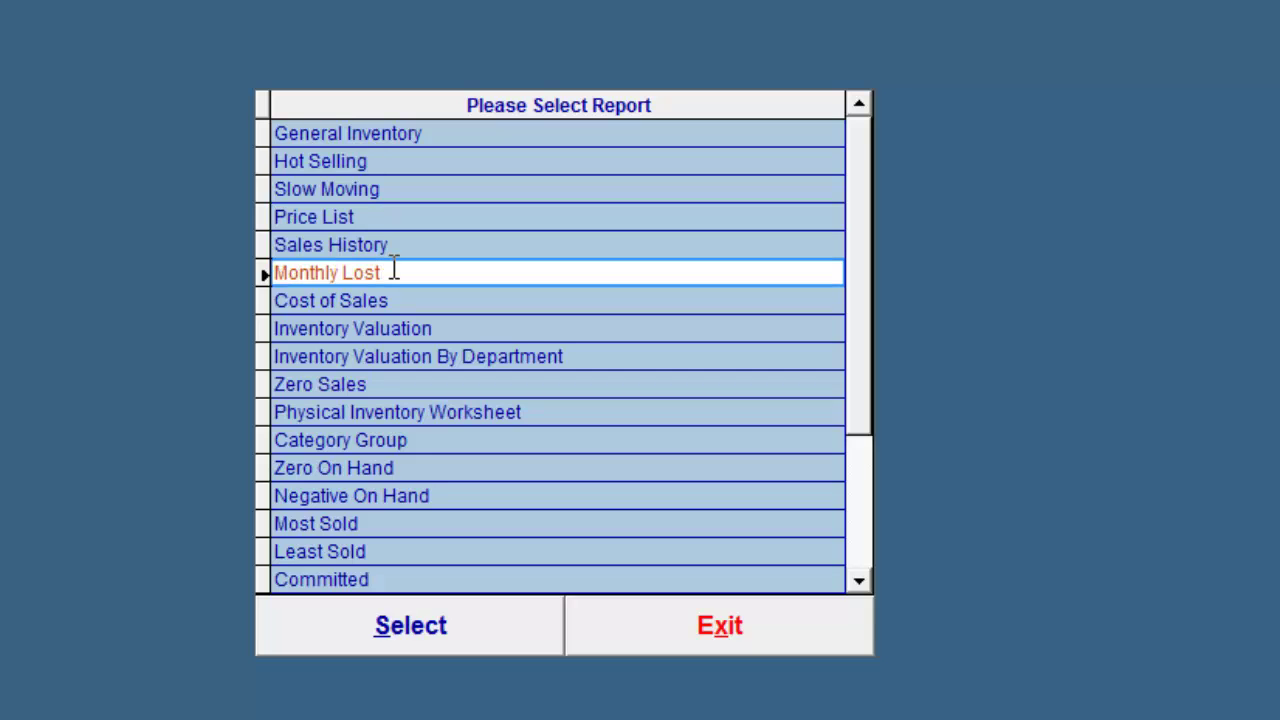
click(395, 294)
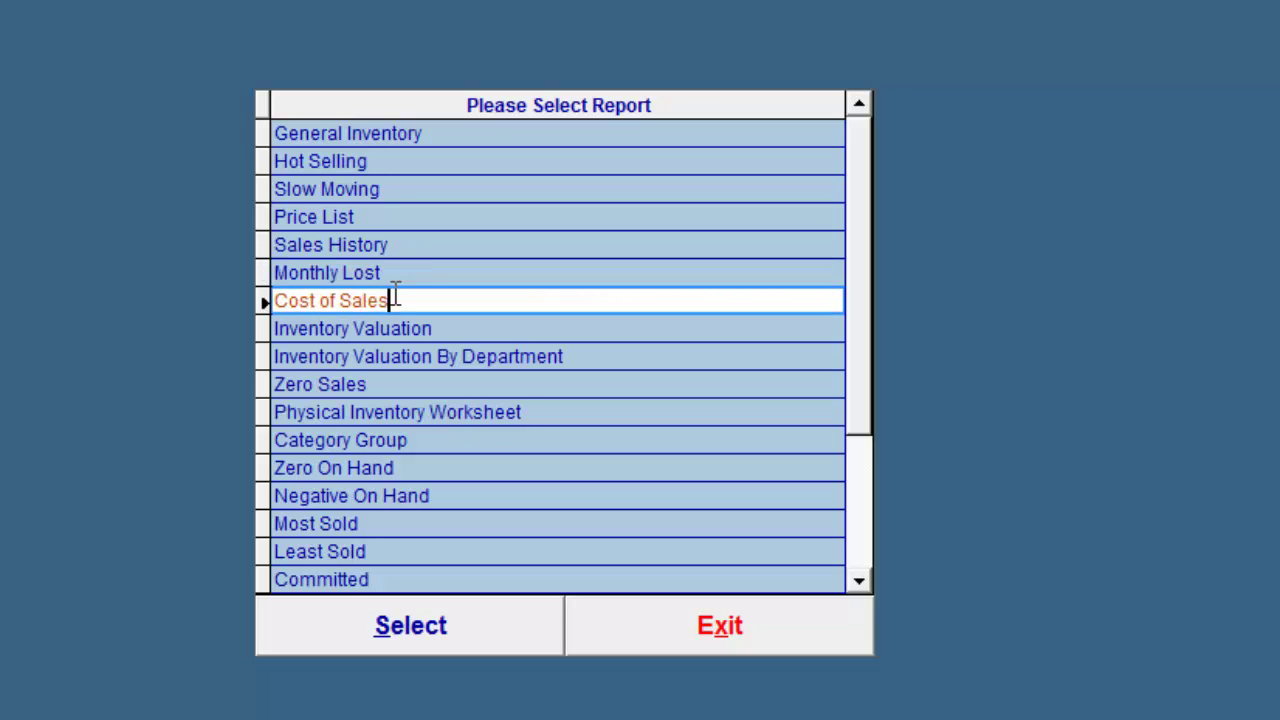
click(425, 325)
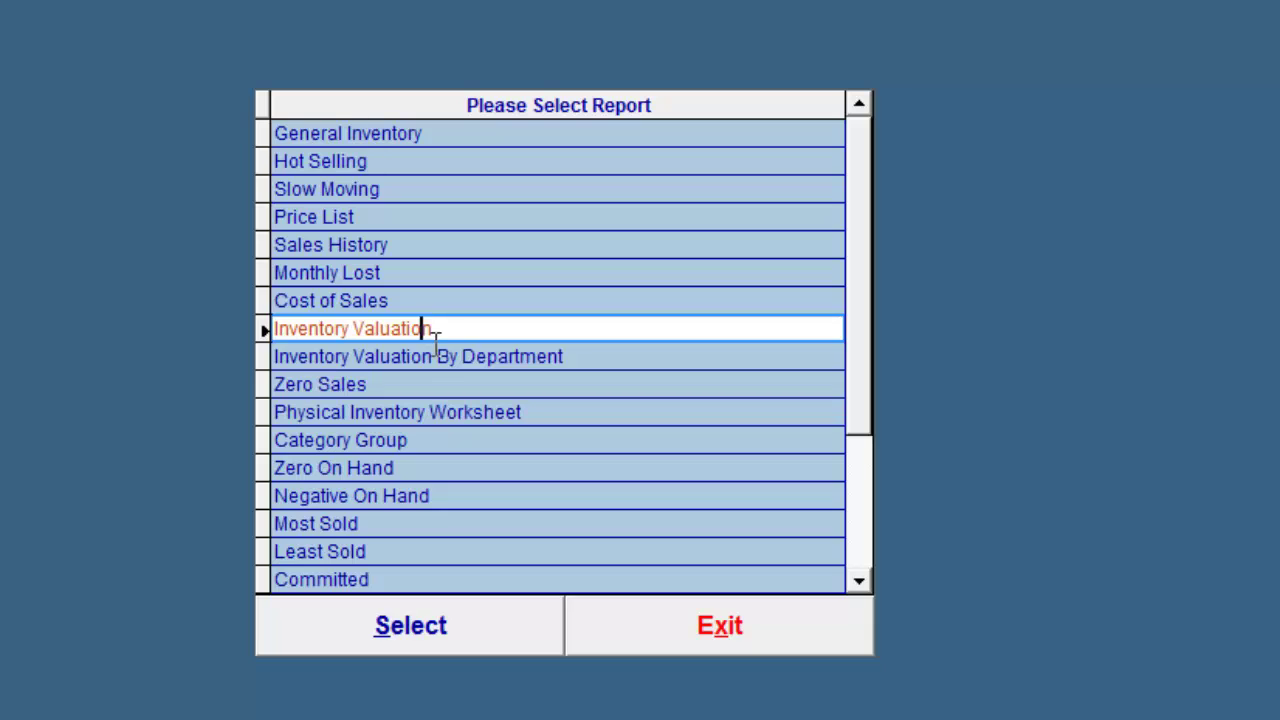
click(440, 357)
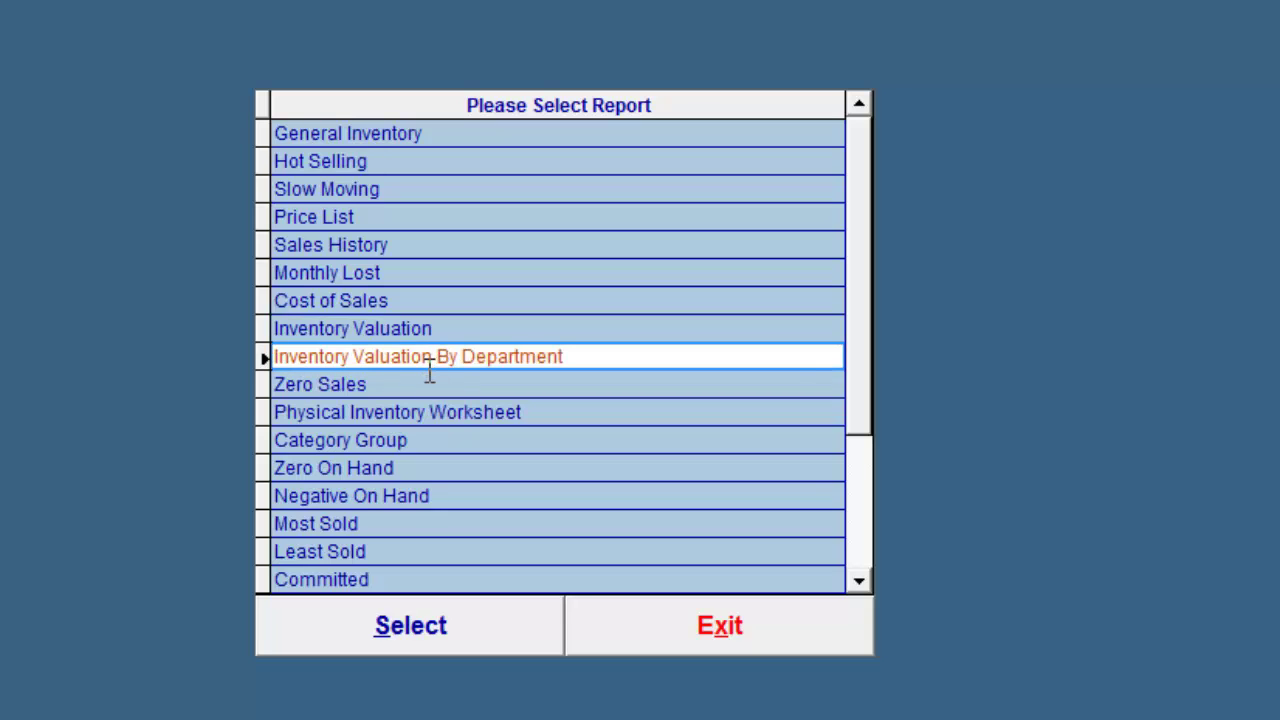
click(426, 382)
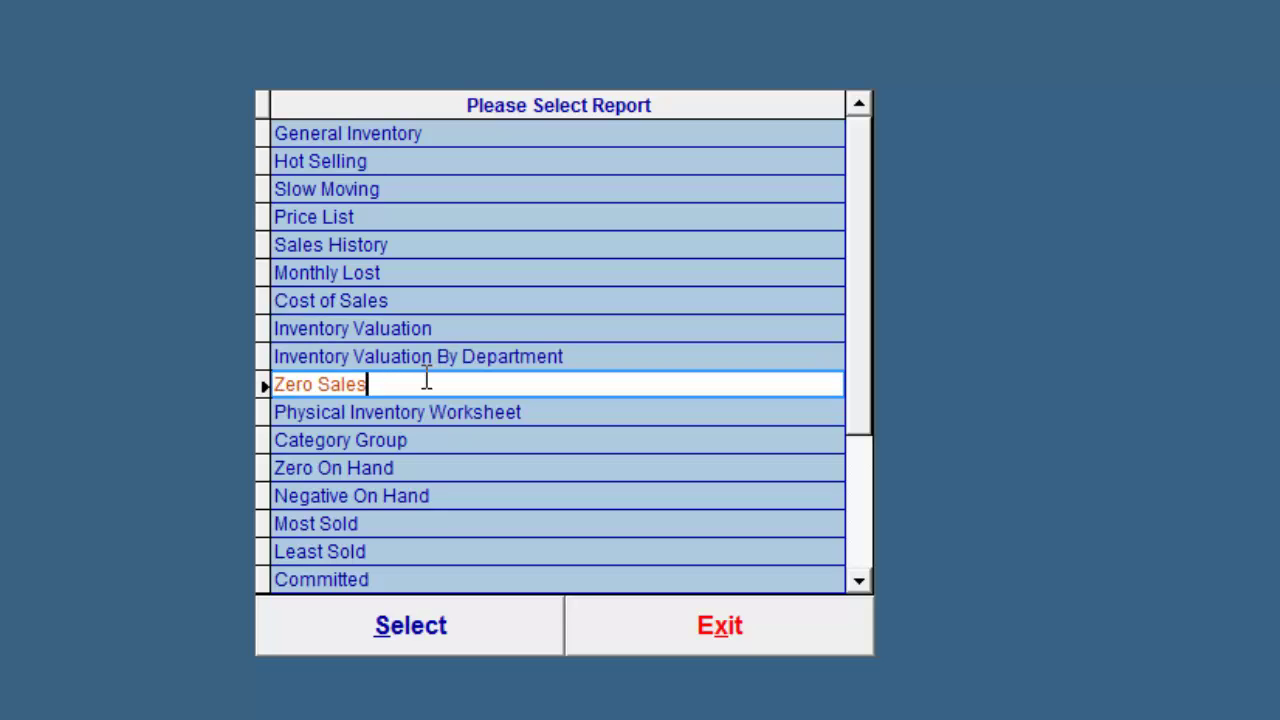
click(432, 406)
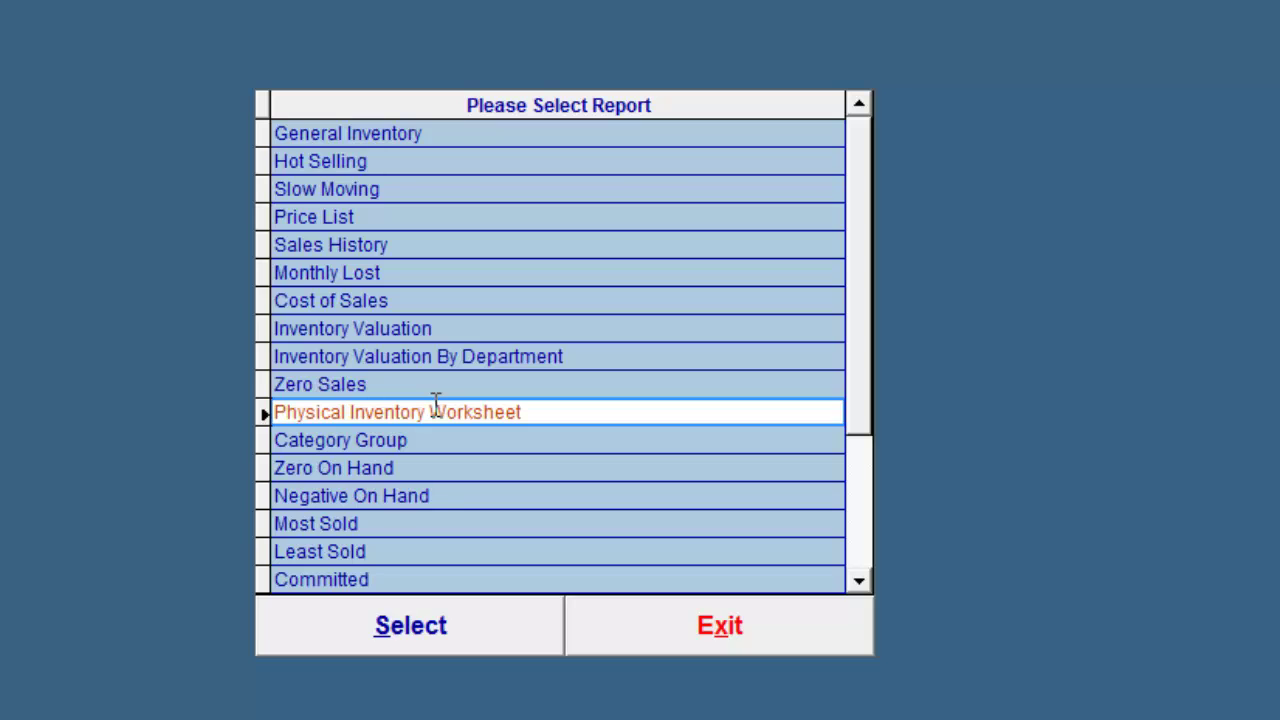
click(428, 440)
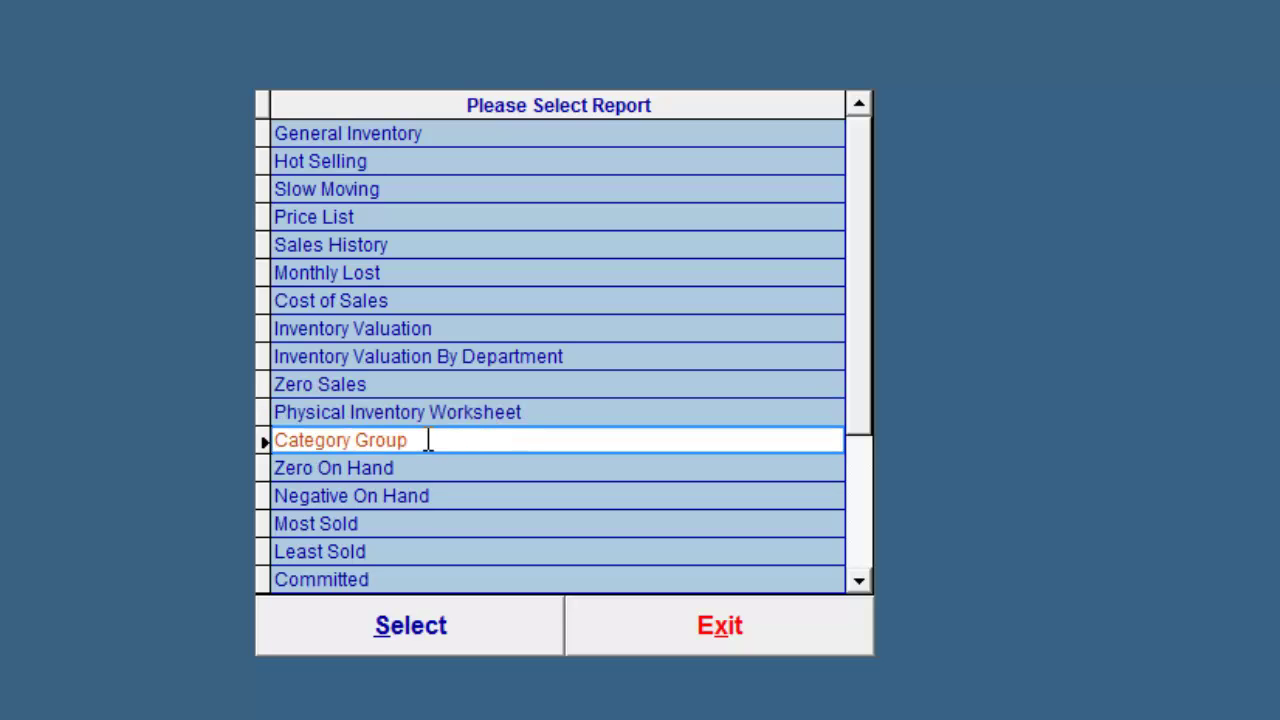
click(422, 467)
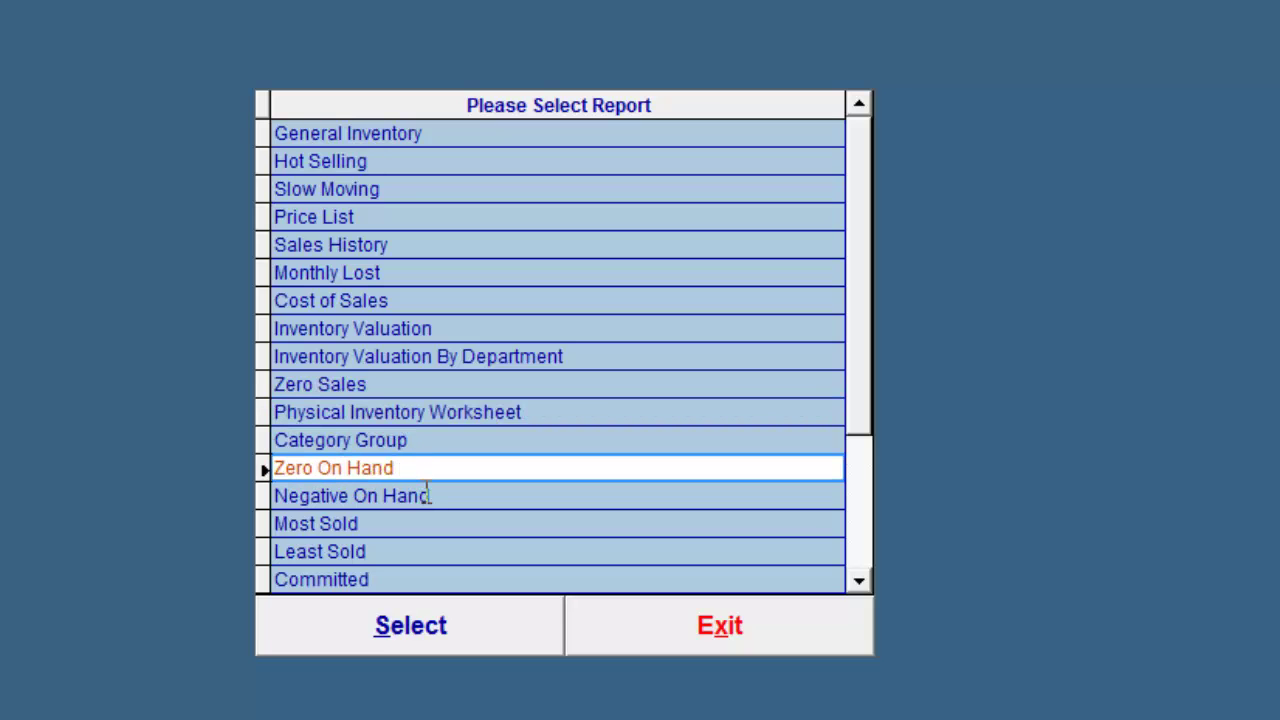
click(425, 494)
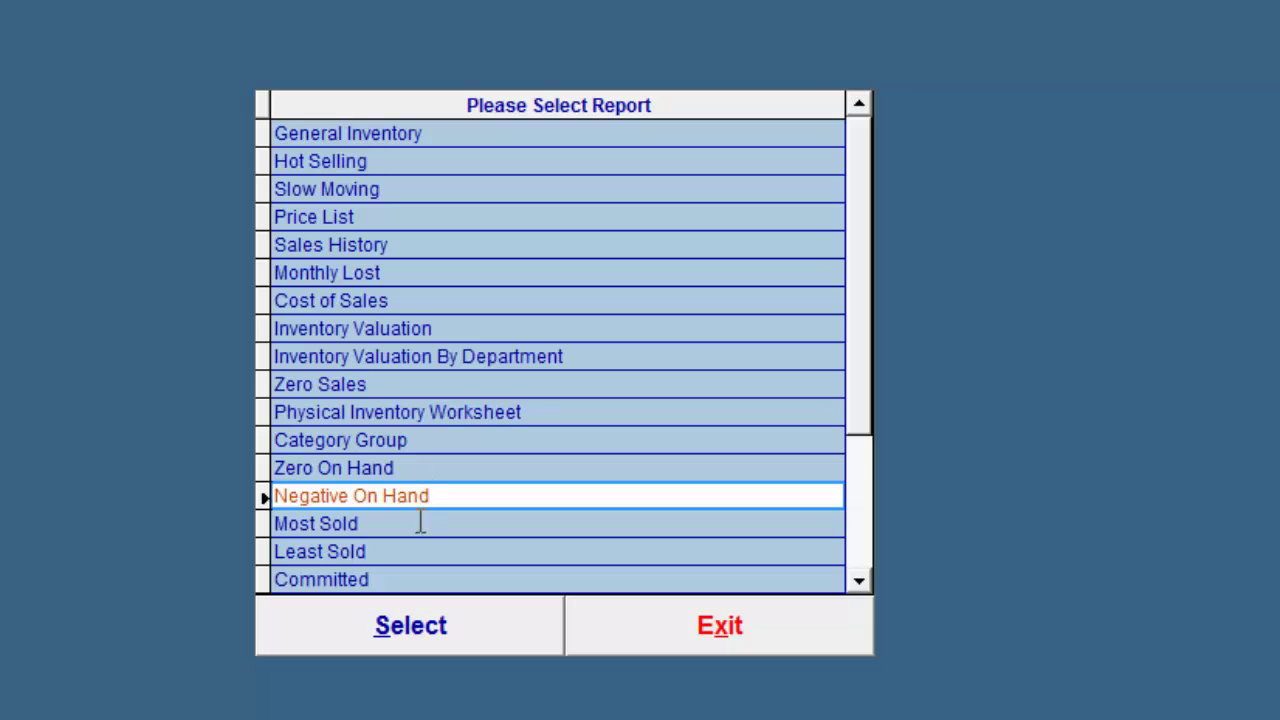
click(421, 528)
click(417, 549)
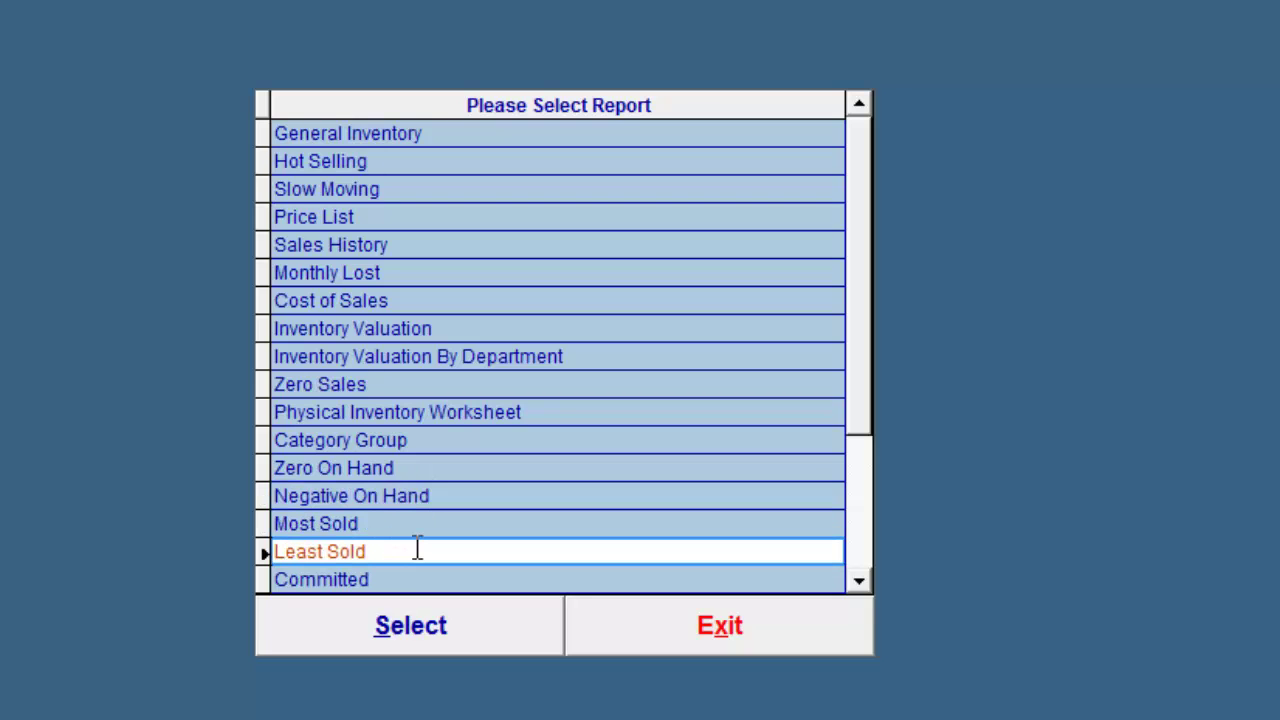
- Go through the remaining inventory report types from Quantity / Value Lost down to SameAs
click(856, 584)
click(857, 583)
click(857, 583)
click(857, 583)
click(857, 583)
click(857, 583)
click(857, 583)
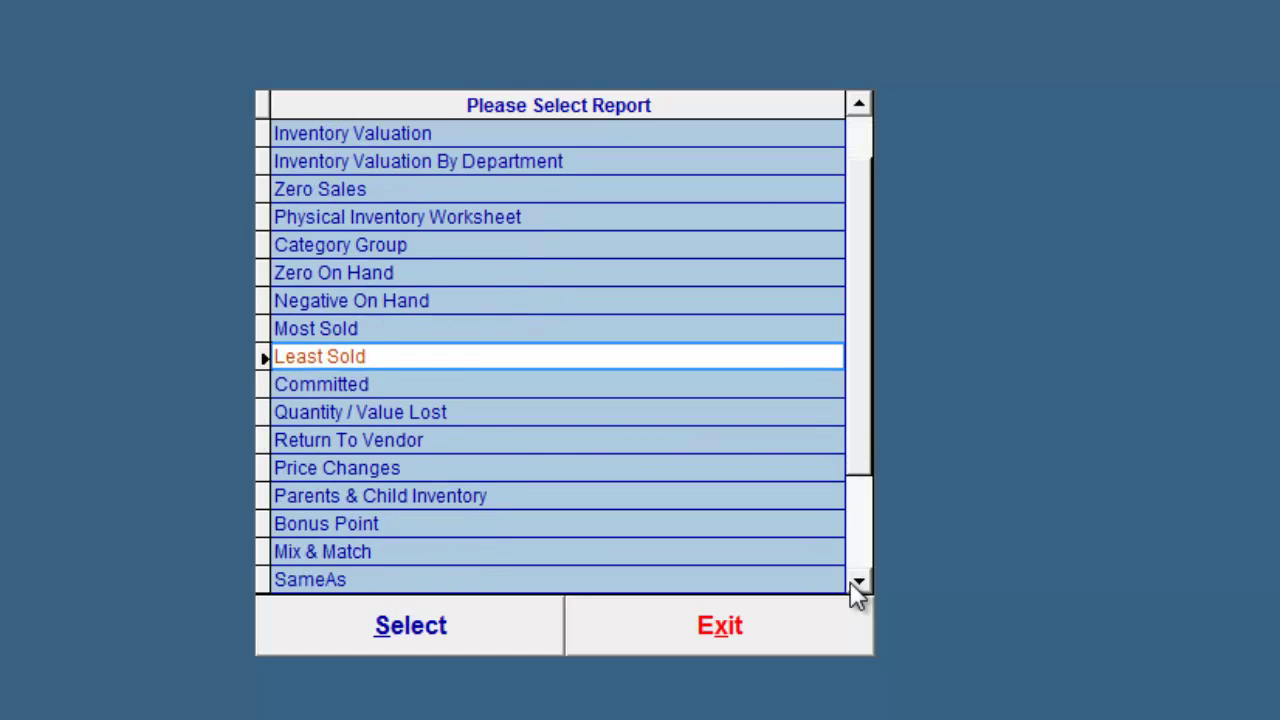
click(857, 583)
click(491, 384)
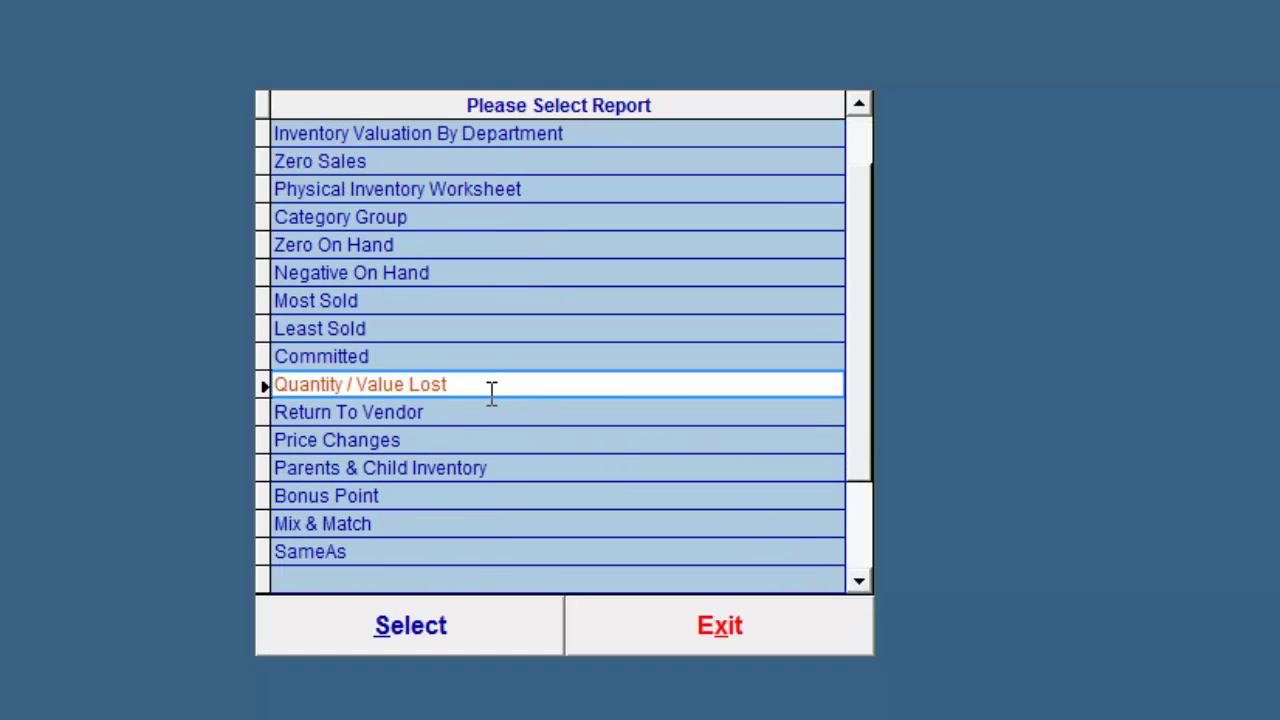
click(443, 412)
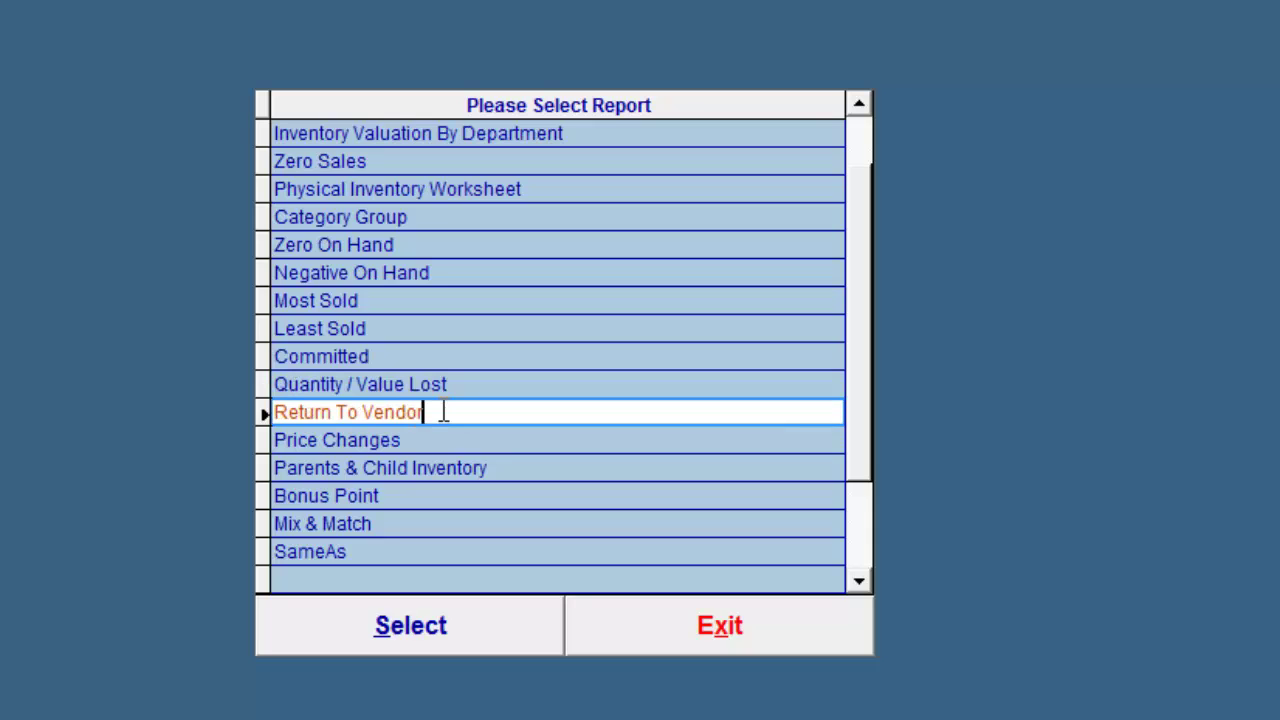
click(424, 440)
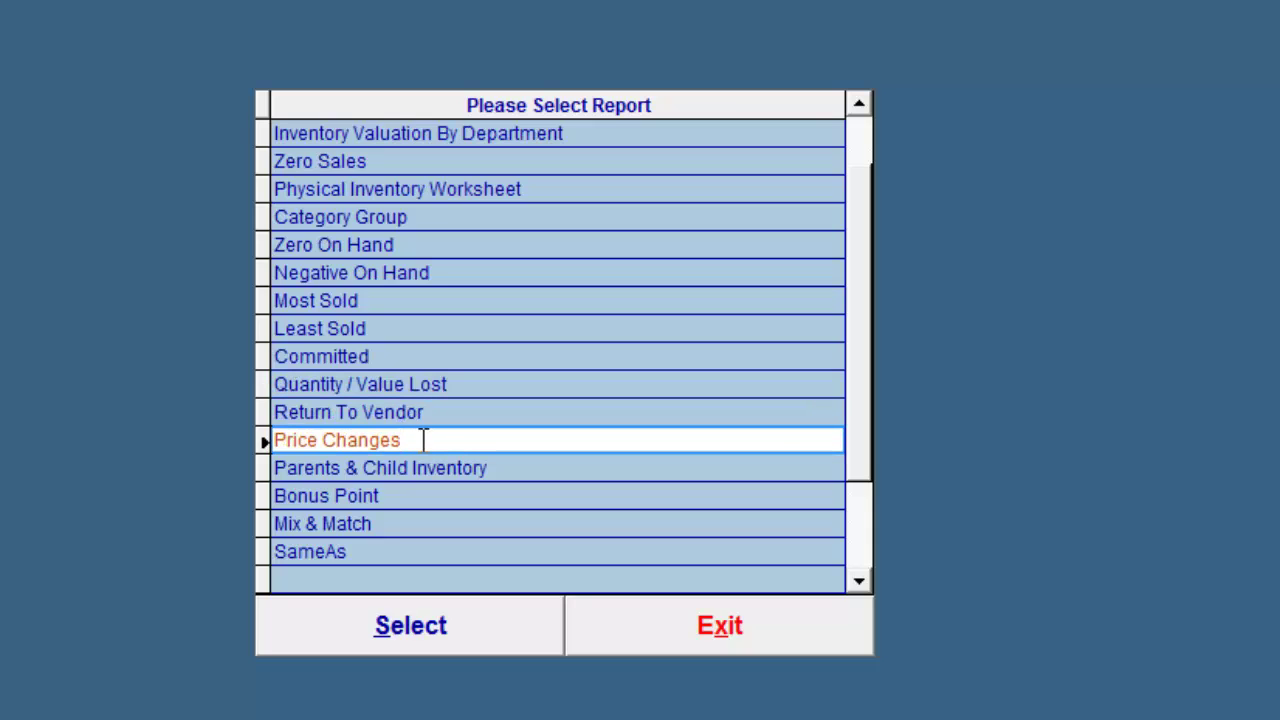
click(441, 469)
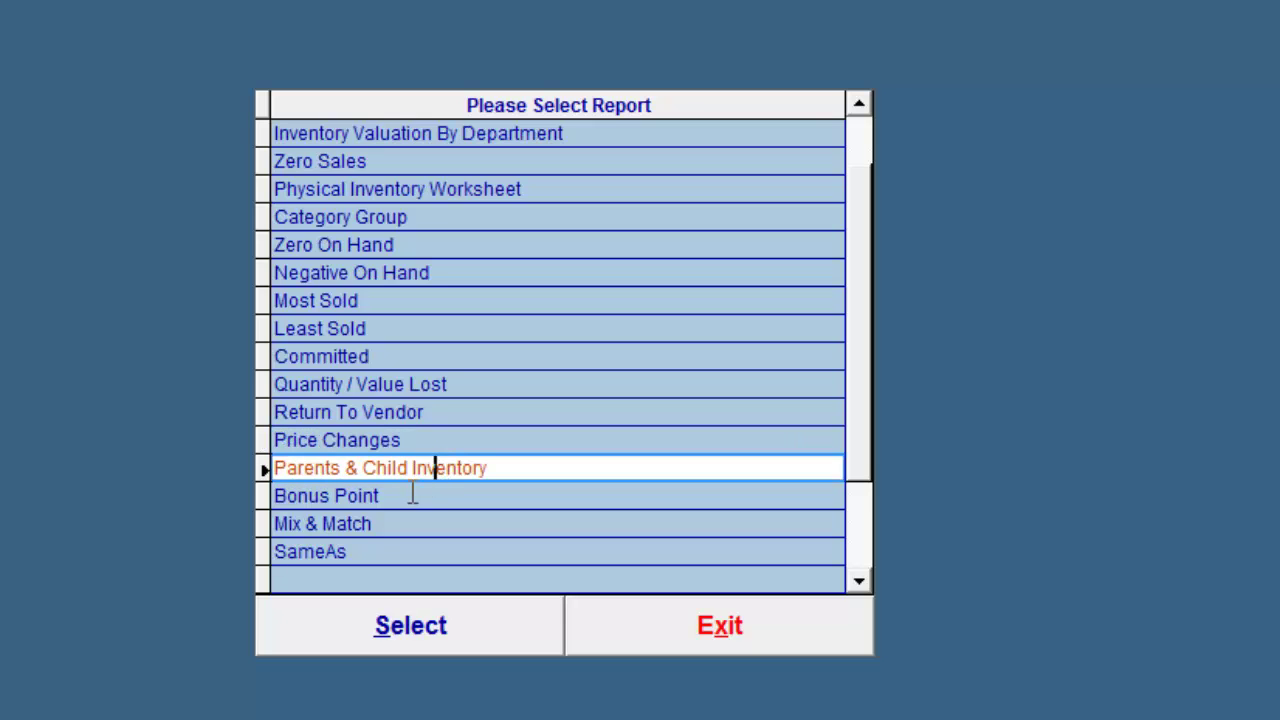
click(412, 495)
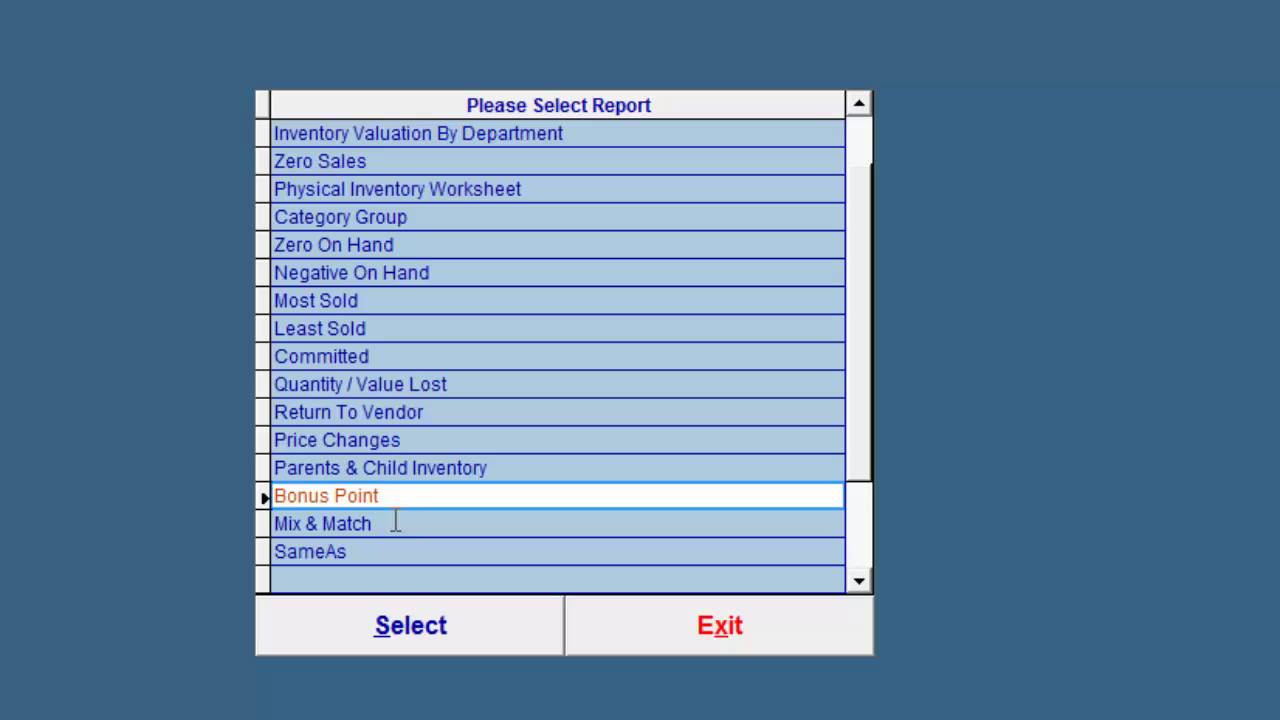
click(395, 522)
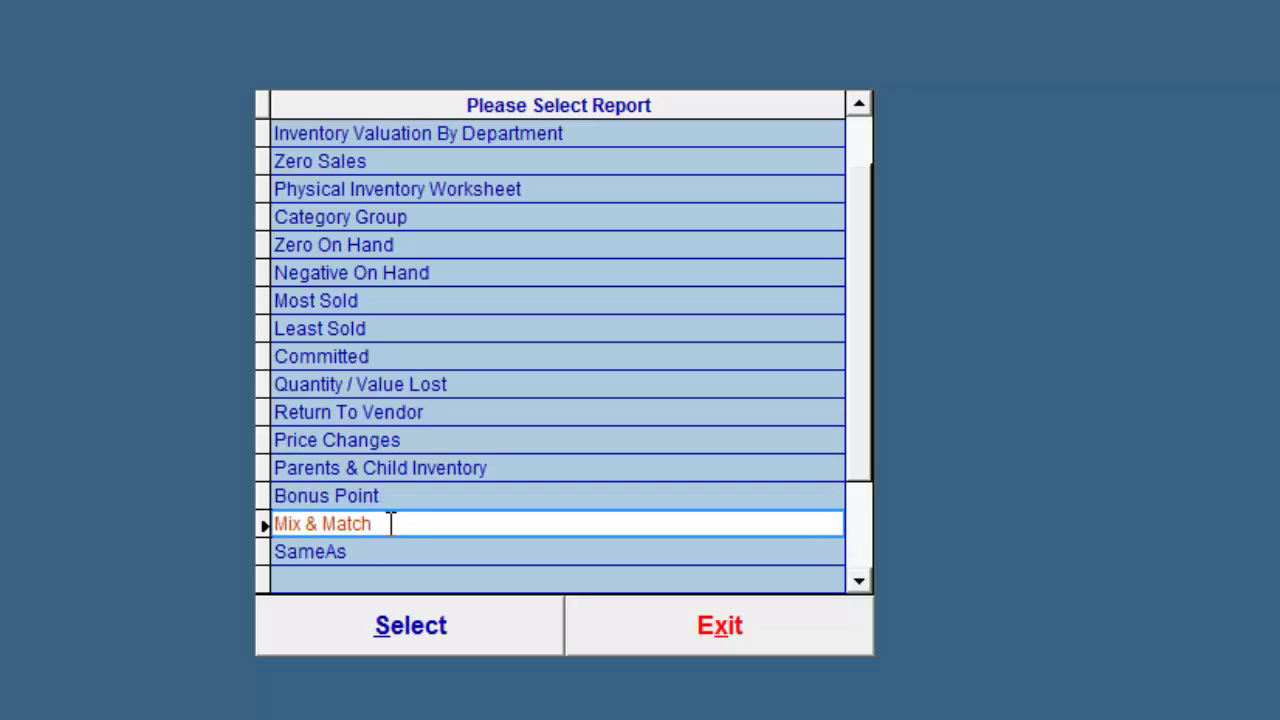
click(384, 553)
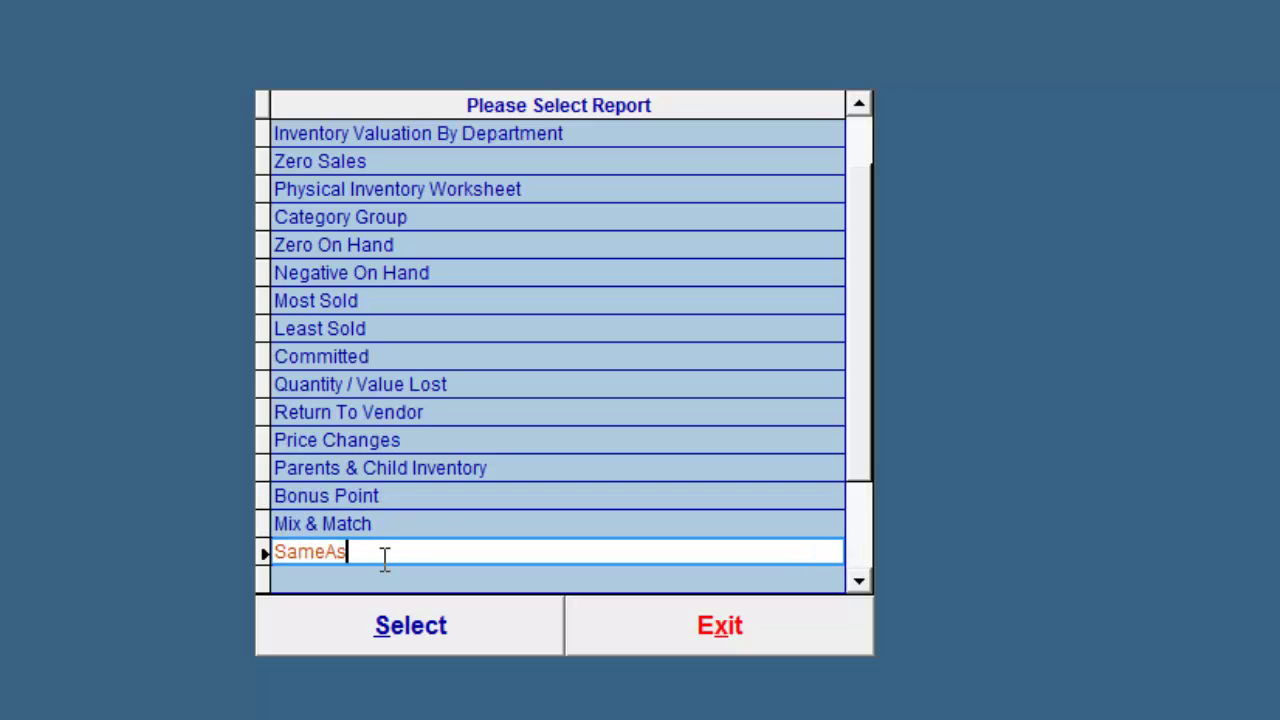
- Preview the detailed Inventory Valuation report for all items in an enlarged preview window, and close the preview
click(857, 108)
click(857, 108)
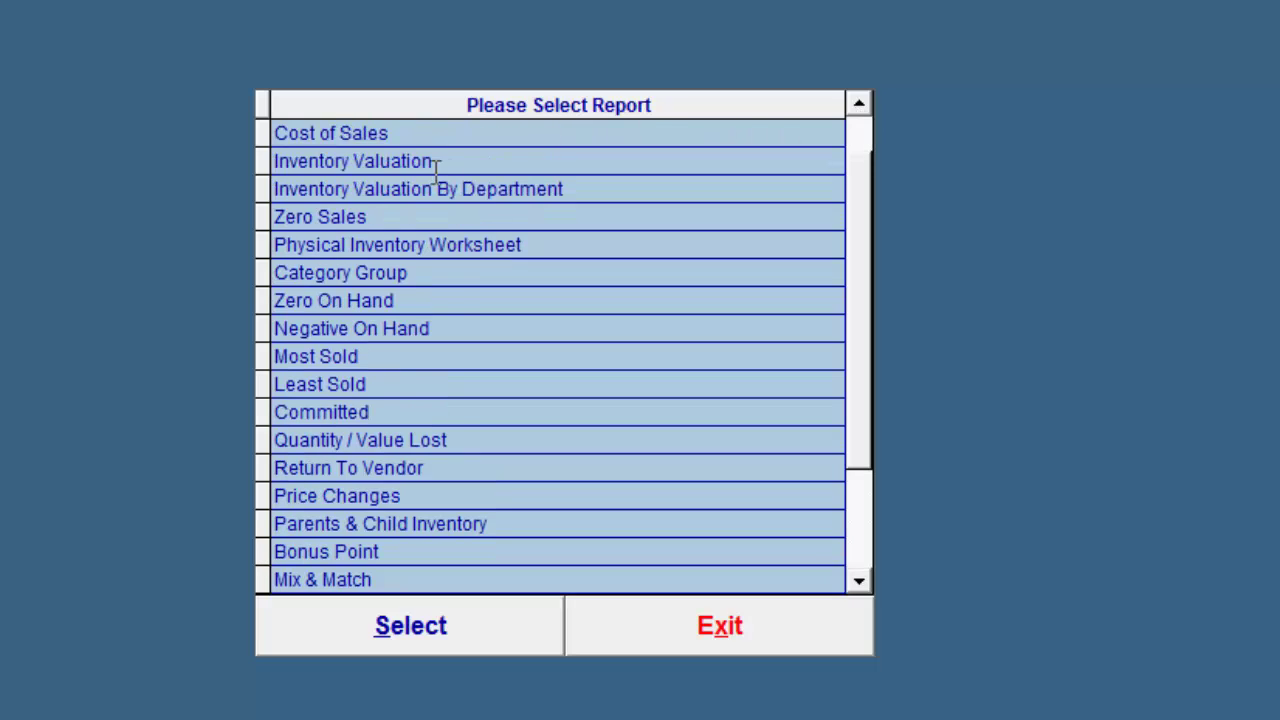
click(416, 164)
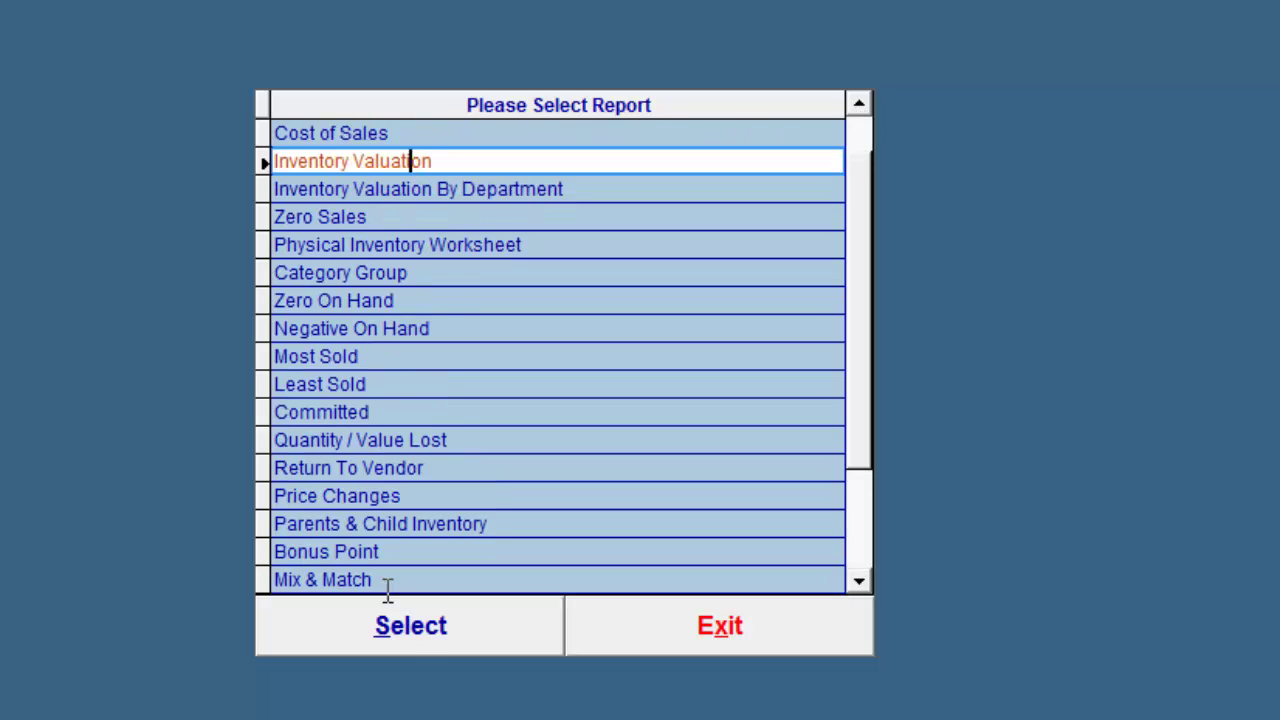
click(416, 648)
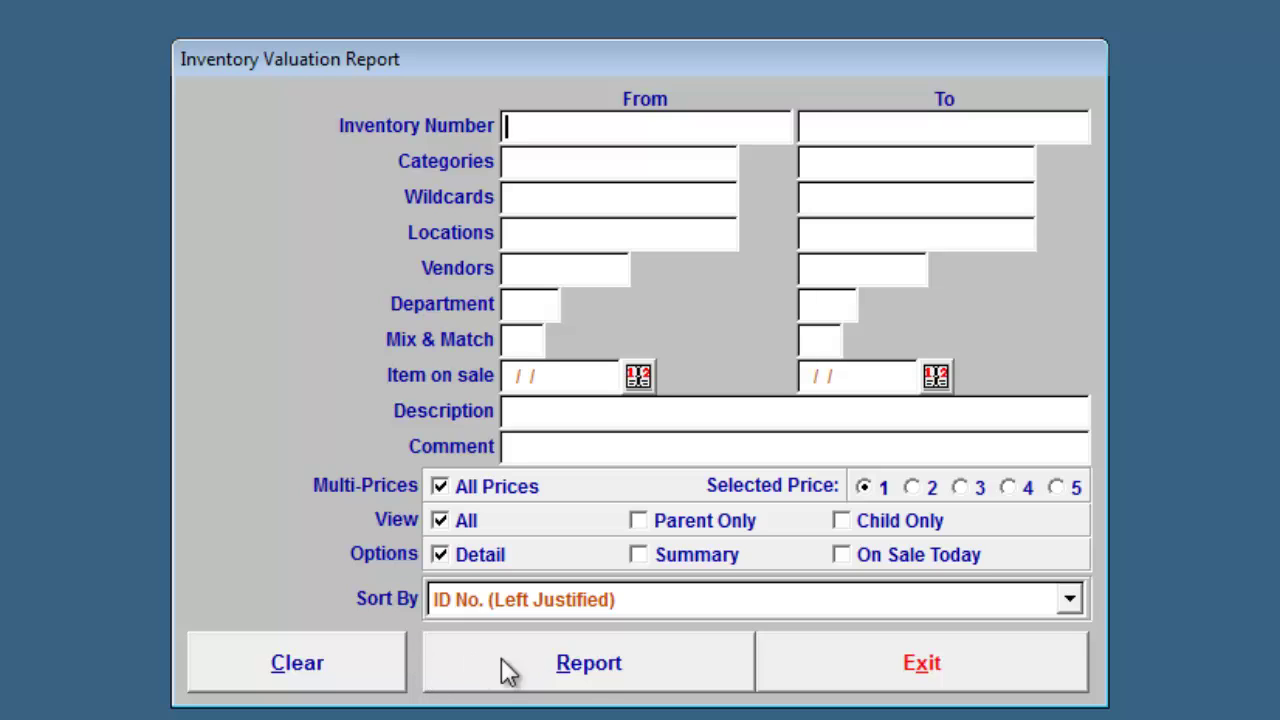
click(592, 678)
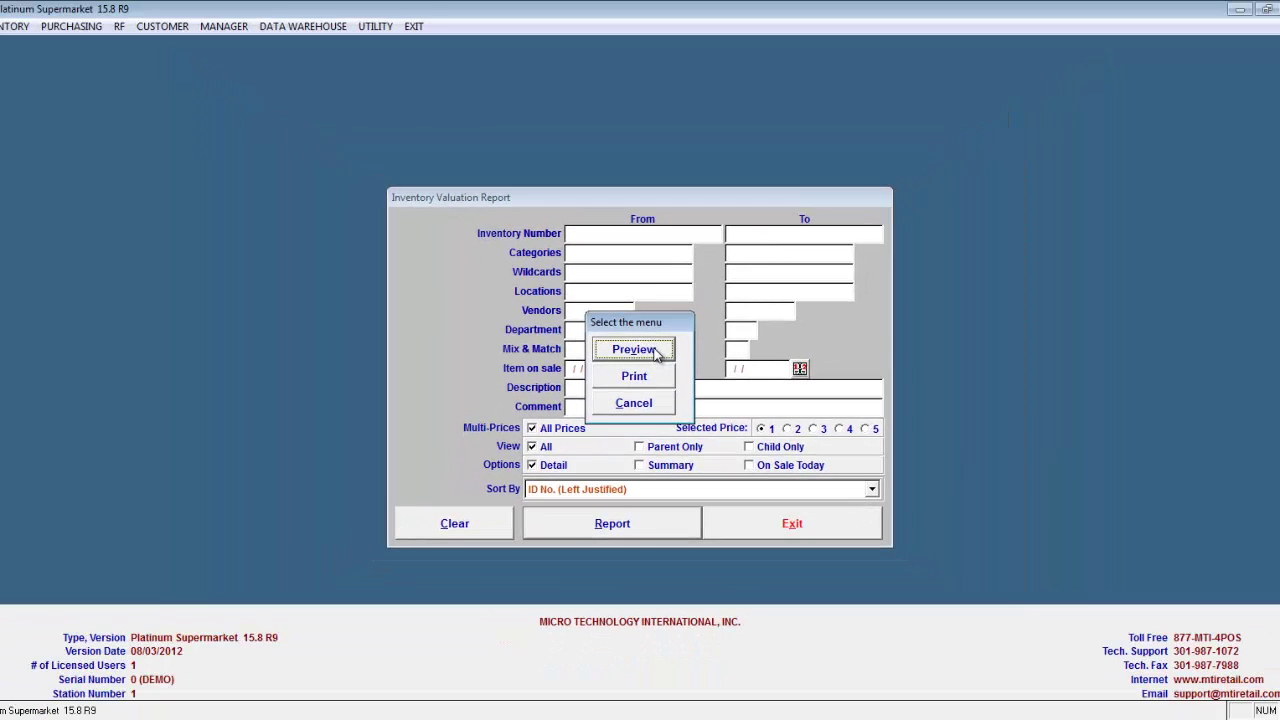
click(656, 352)
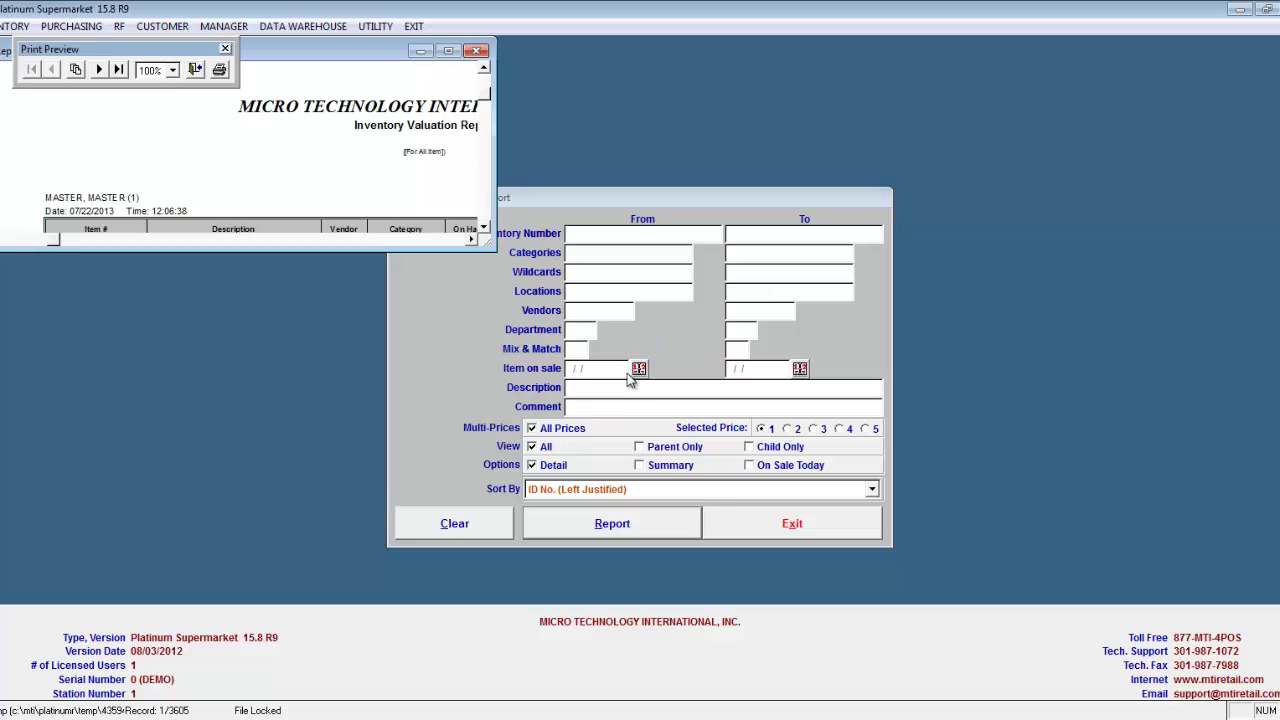
drag(490, 248, 1030, 665)
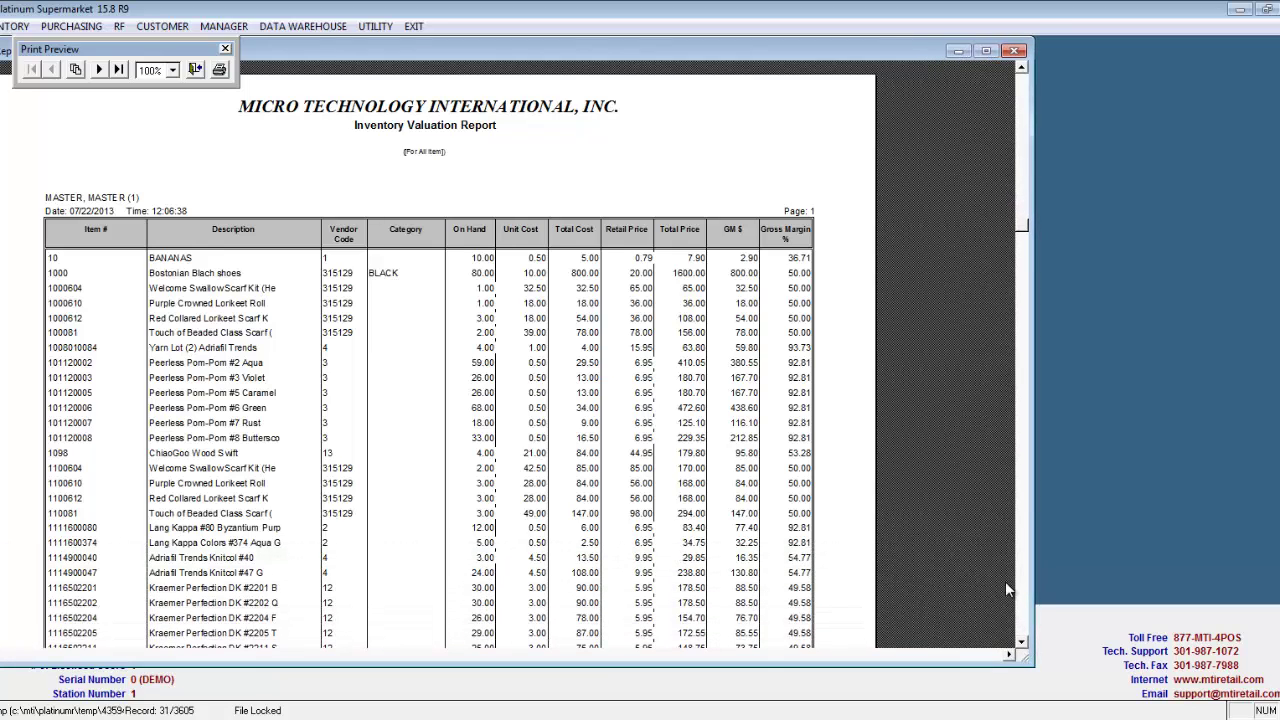
click(1015, 52)
click(632, 404)
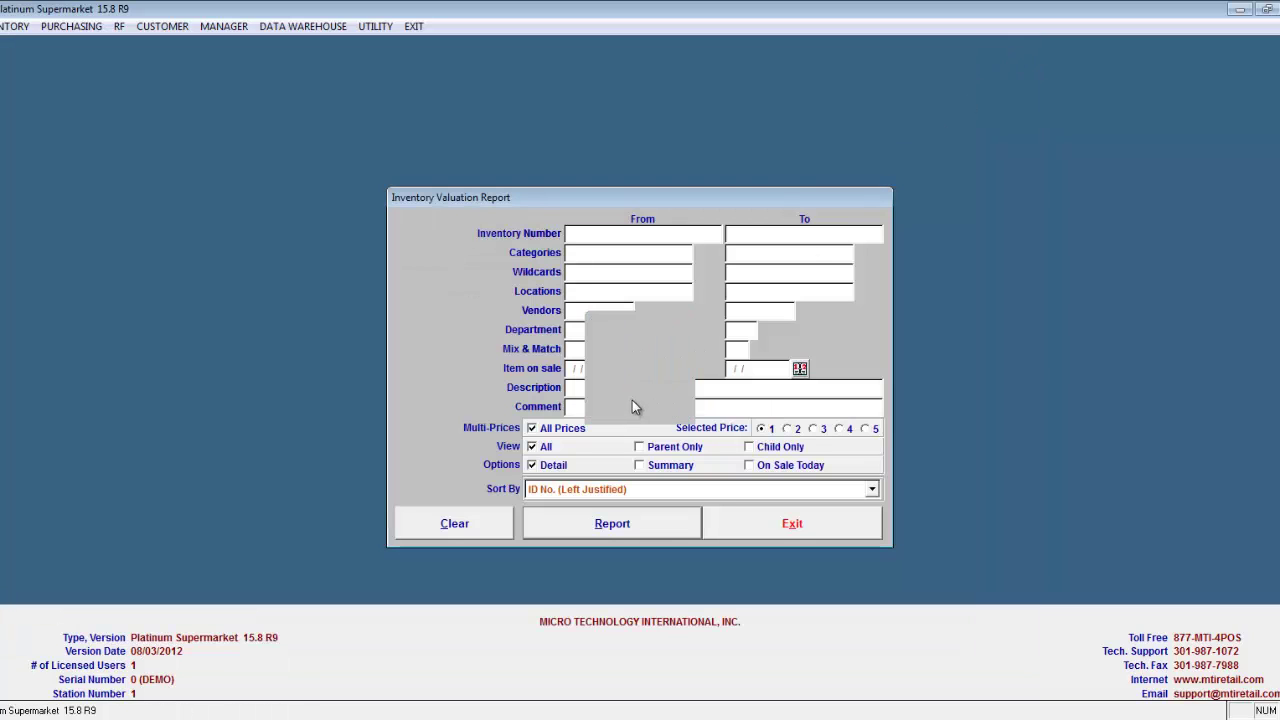
- Switch the Inventory Valuation report to the Summary option and preview it in an enlarged window
click(640, 466)
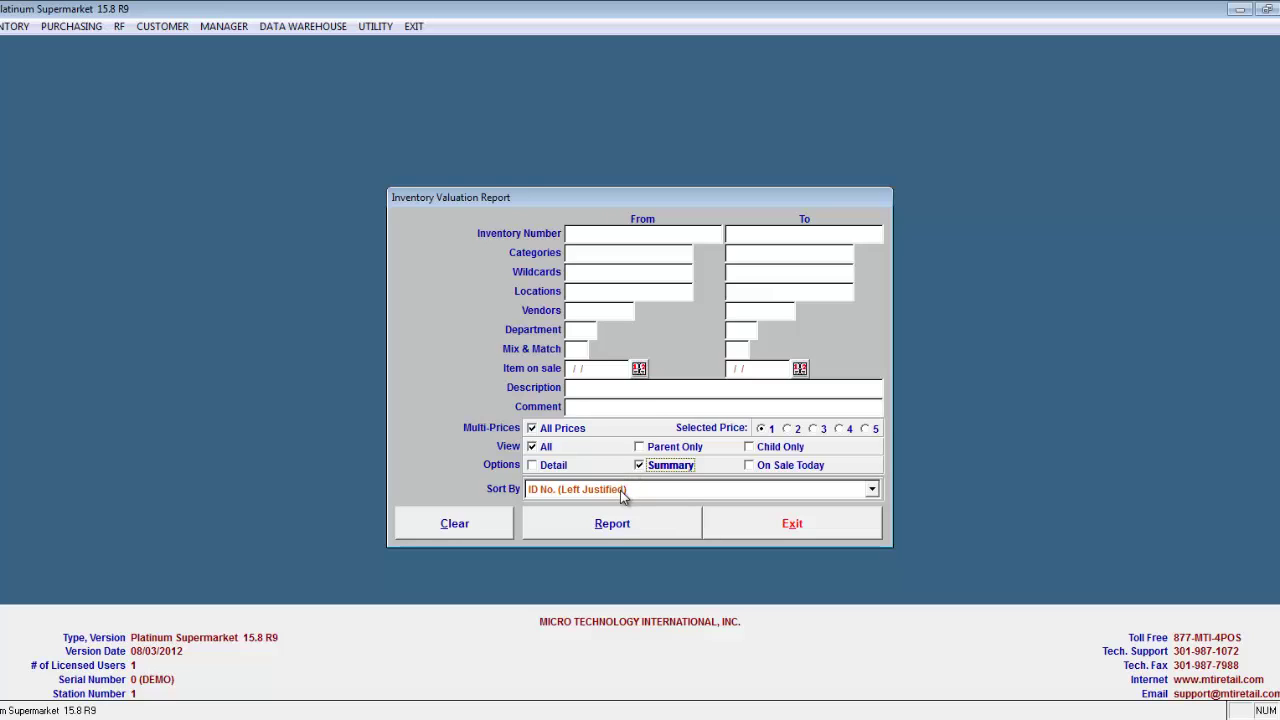
click(610, 530)
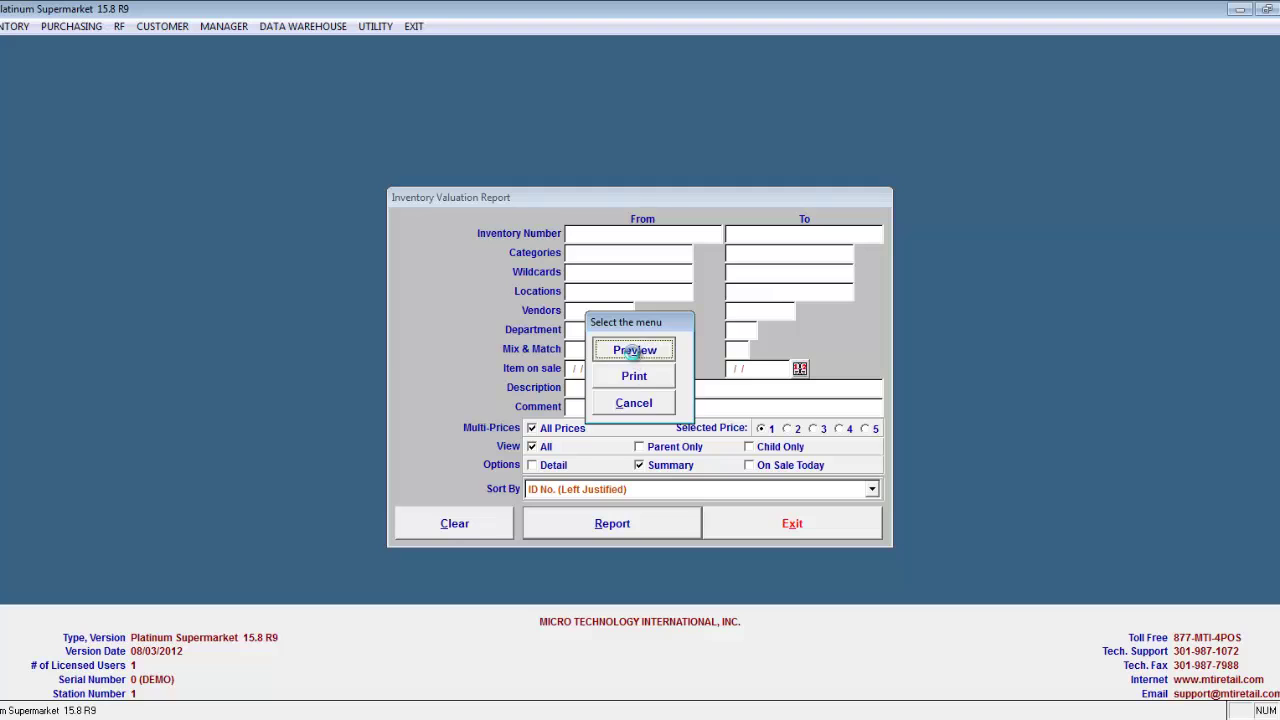
click(635, 351)
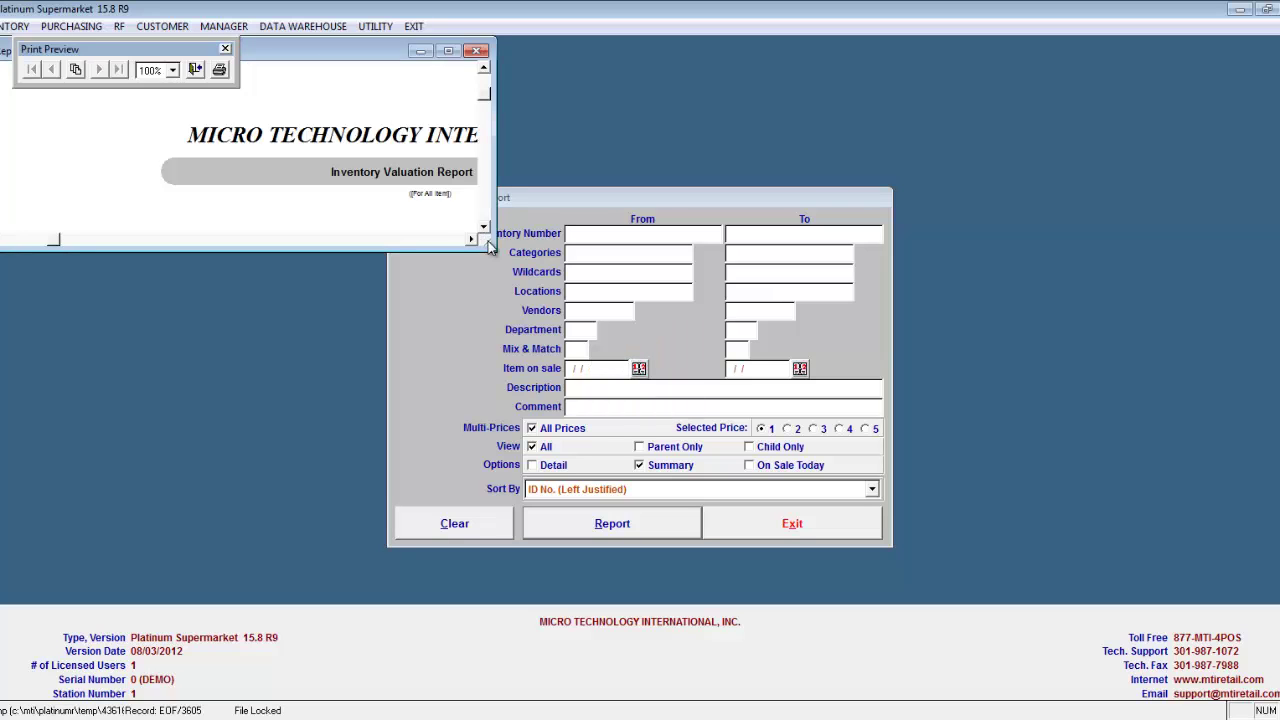
drag(490, 247, 978, 700)
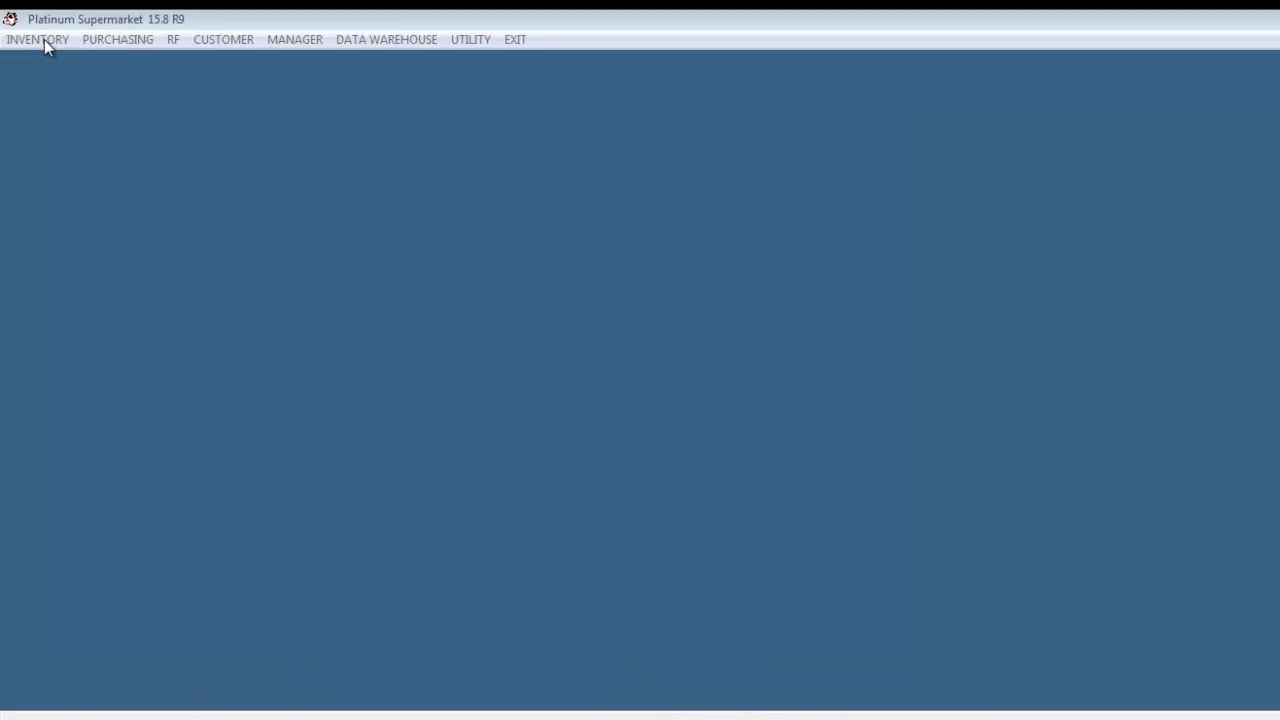
- Look through the available inventory functions down to Physical Inventory
click(36, 41)
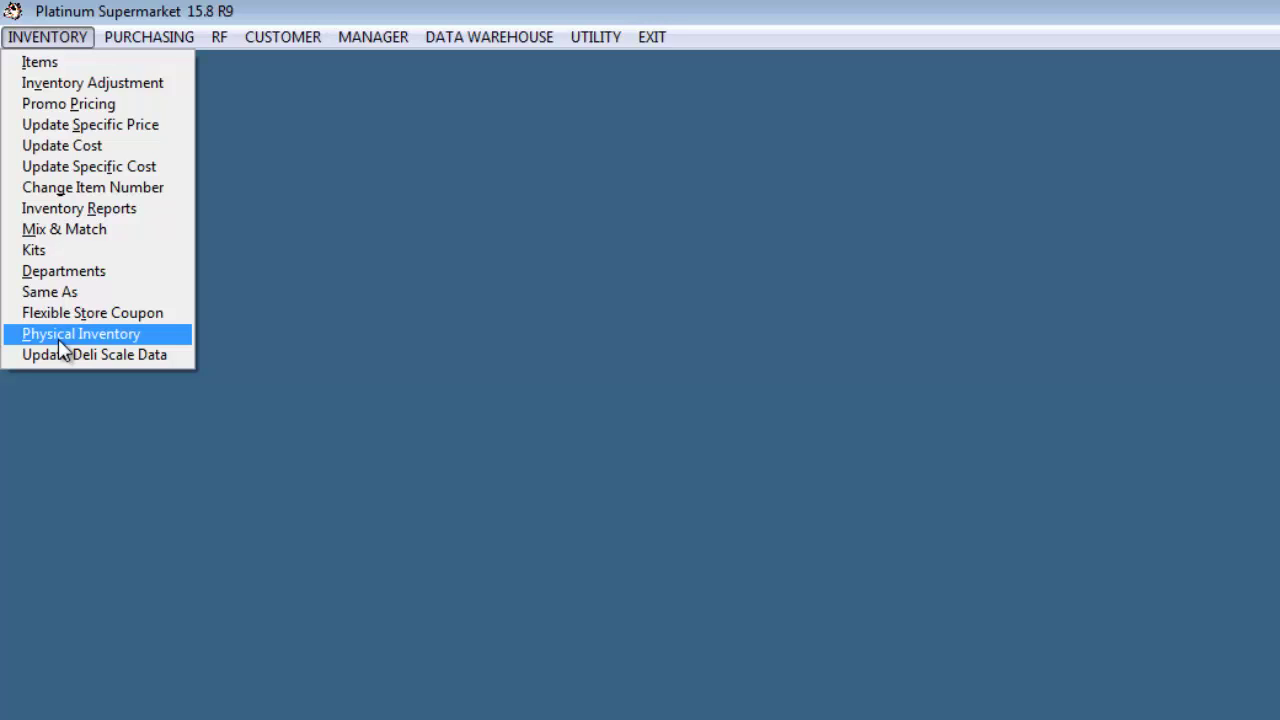
click(58, 341)
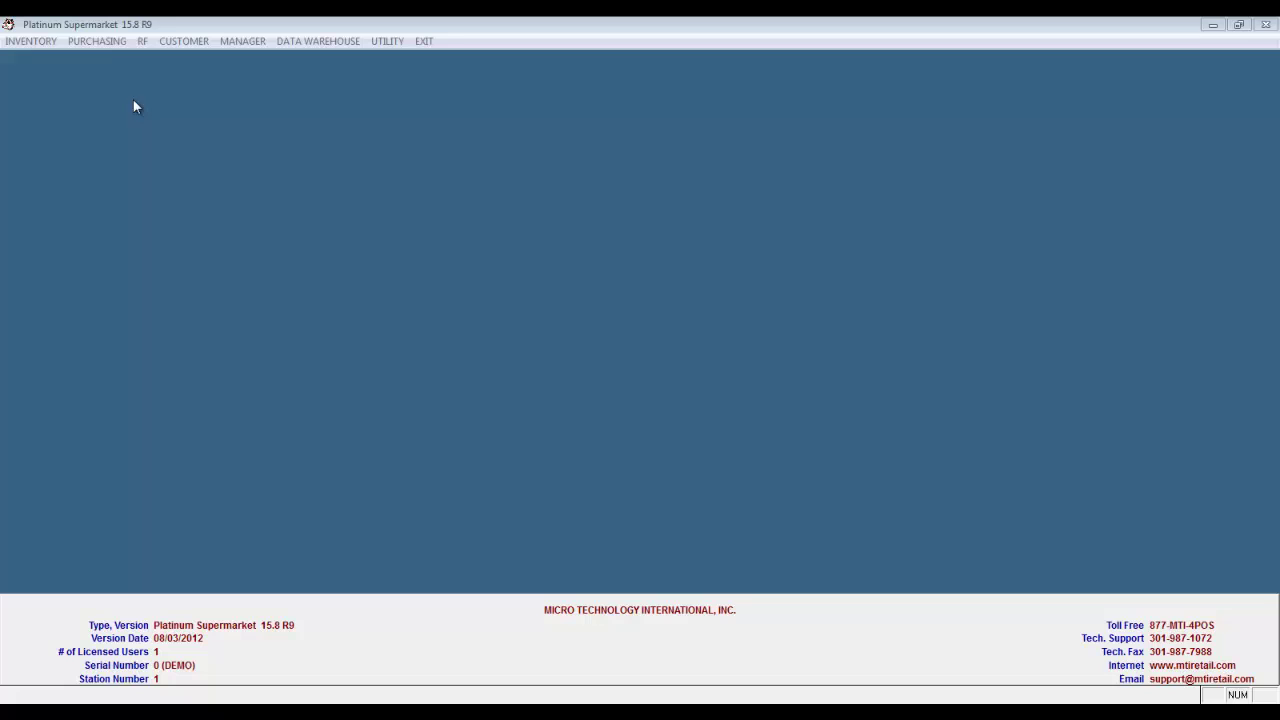
- Review the Purchasing Advisory list for all outstanding purchase orders and close it
click(100, 42)
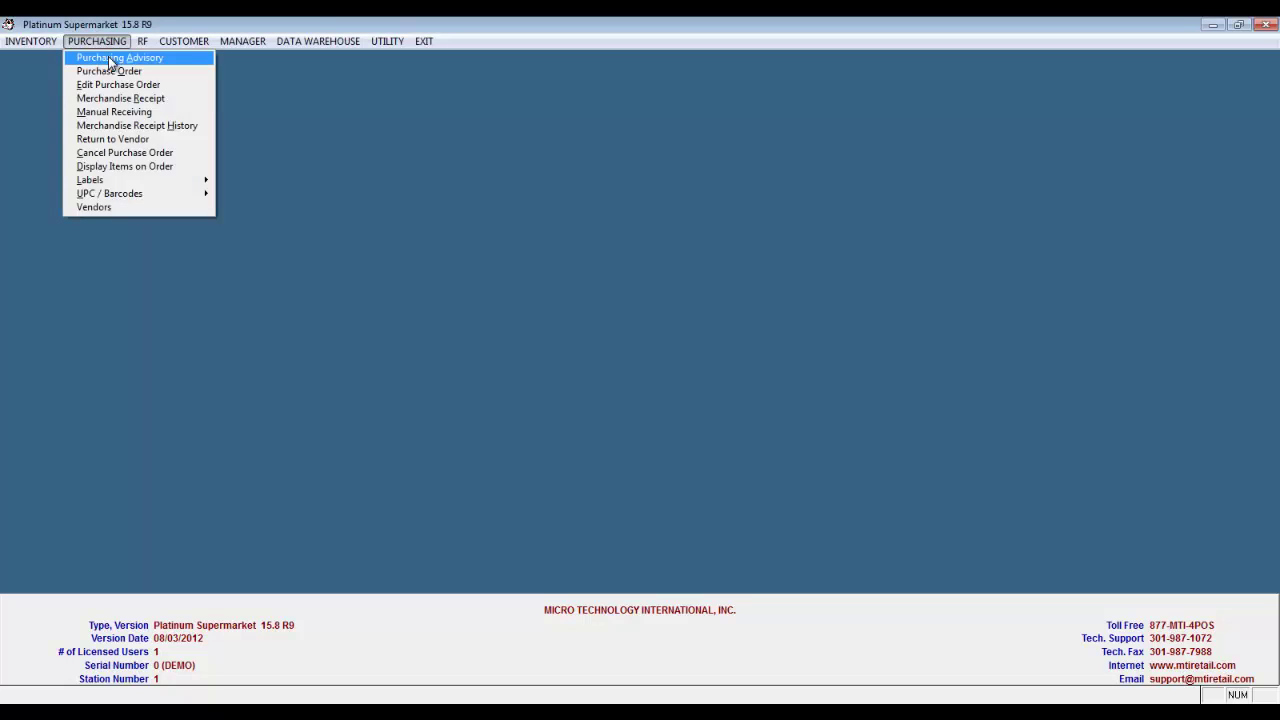
click(110, 58)
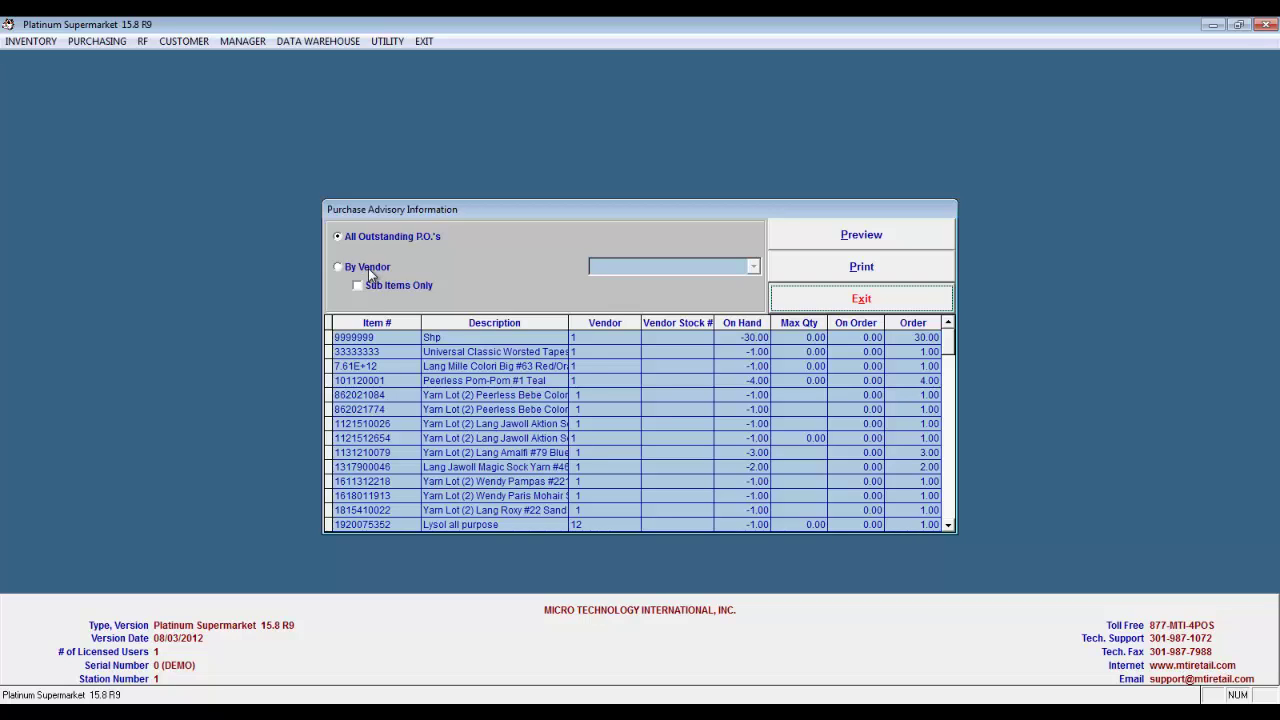
click(821, 298)
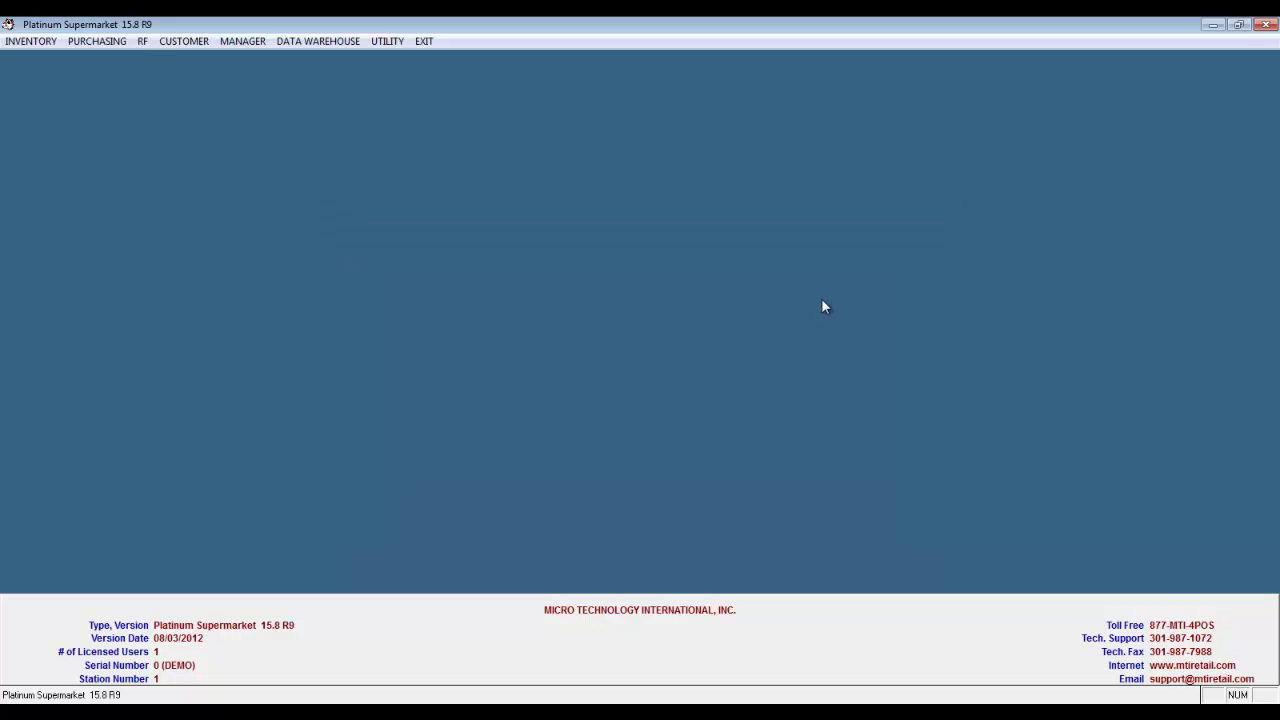
- Create a purchase order by purchase advisory for vendor MTI RESERVED, picked from the vendor list, with Ship Via set to FREIGHT
click(110, 42)
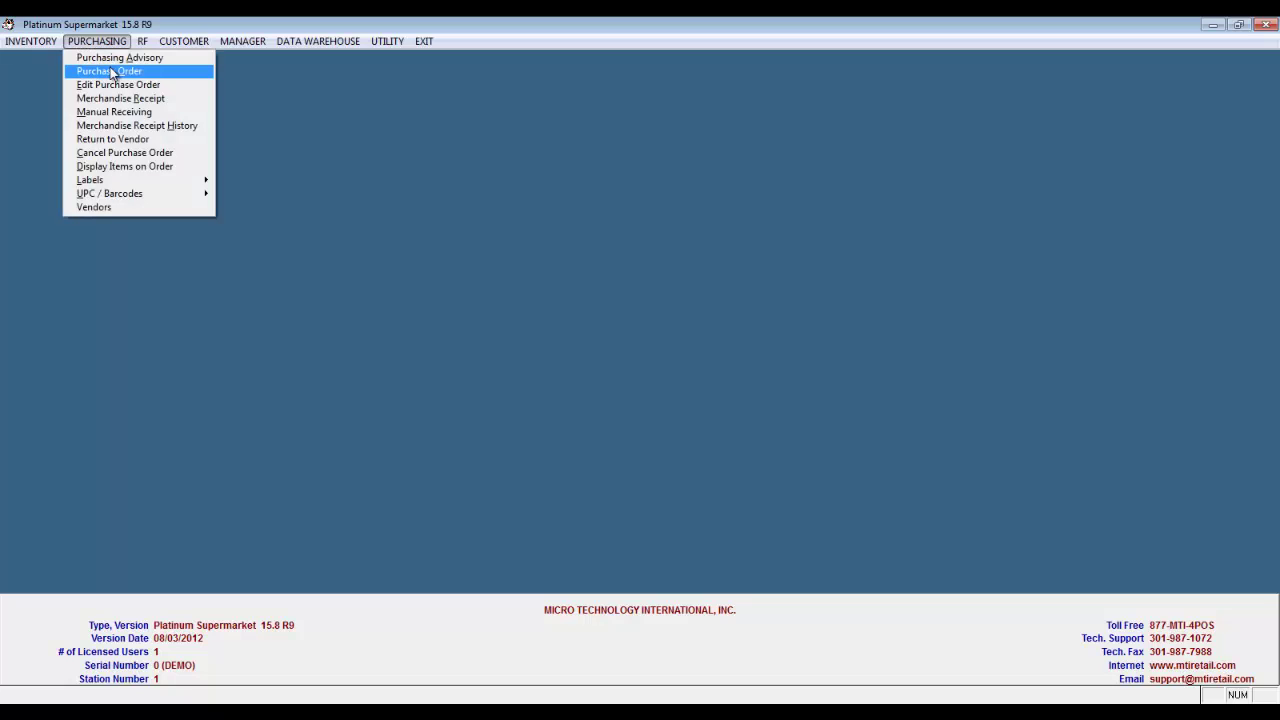
click(112, 71)
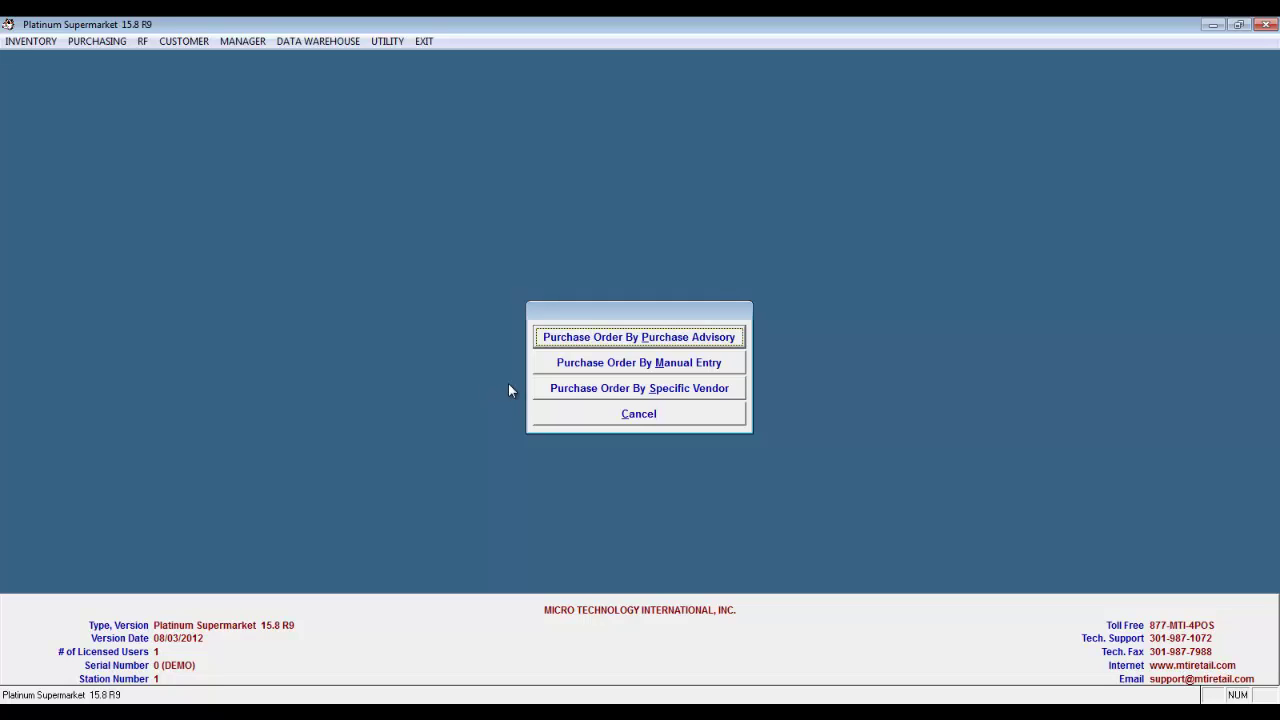
click(651, 344)
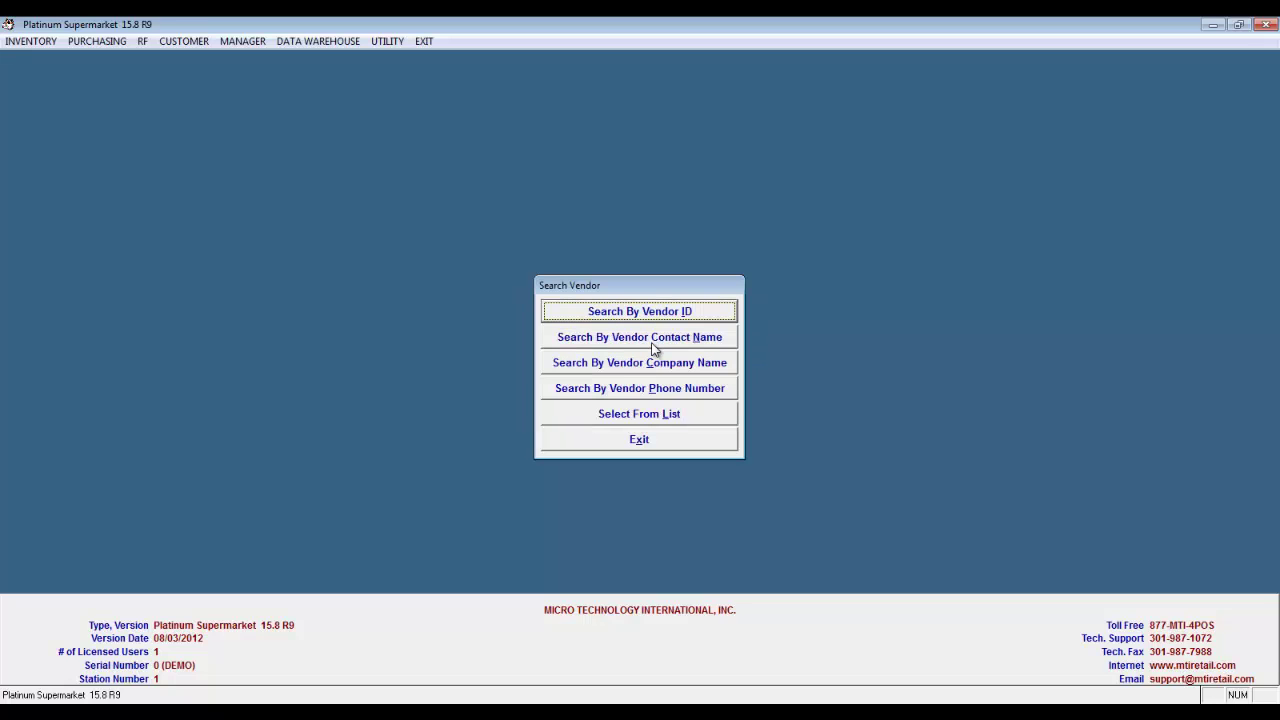
click(647, 417)
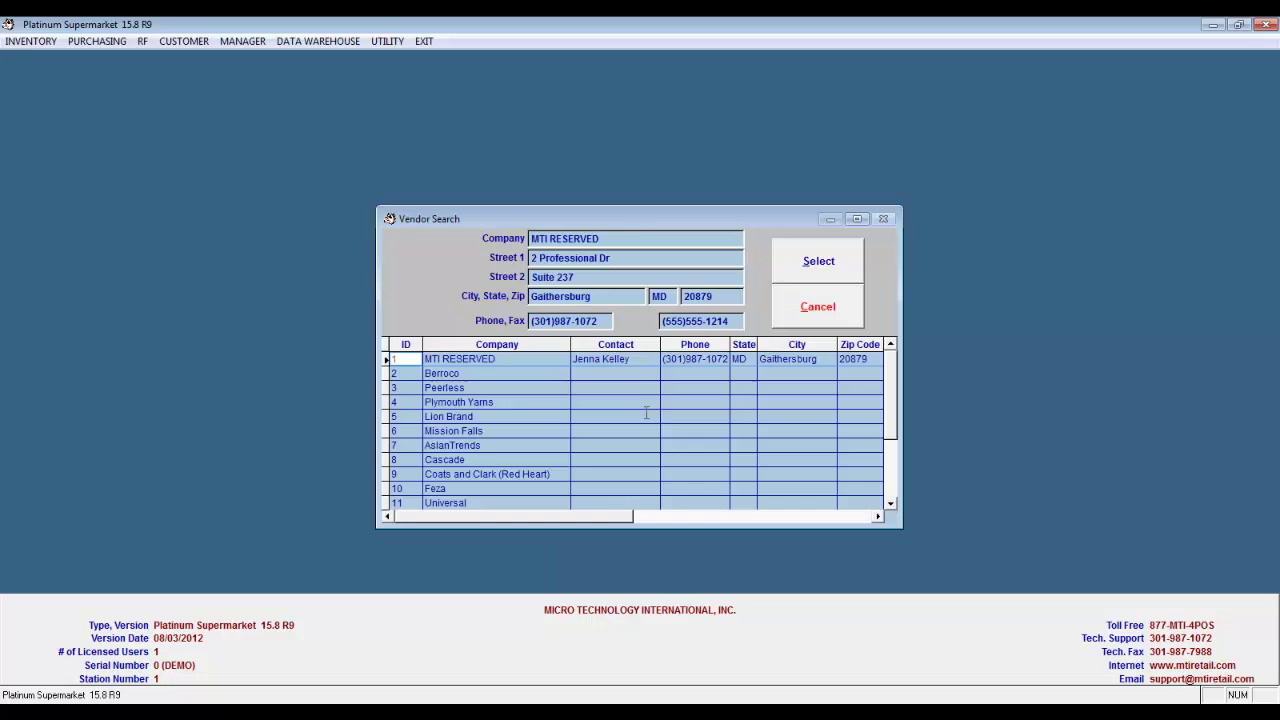
click(820, 265)
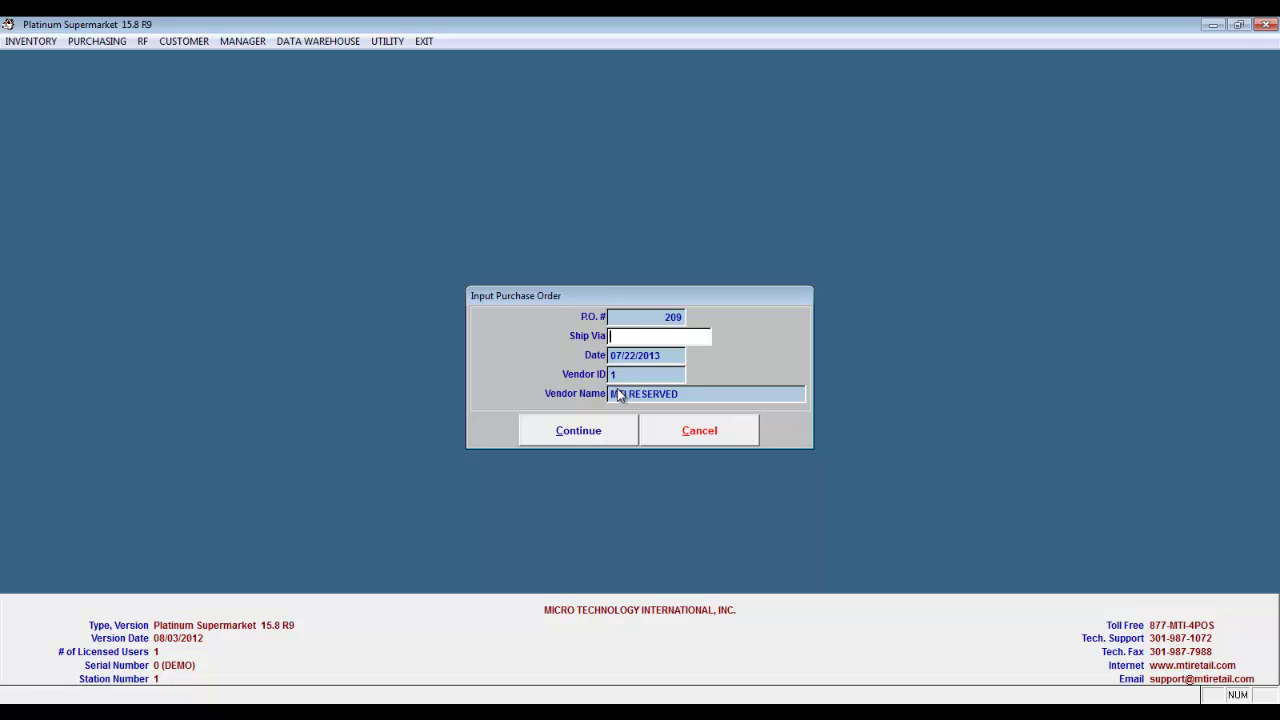
text(FREIGHT)
click(561, 434)
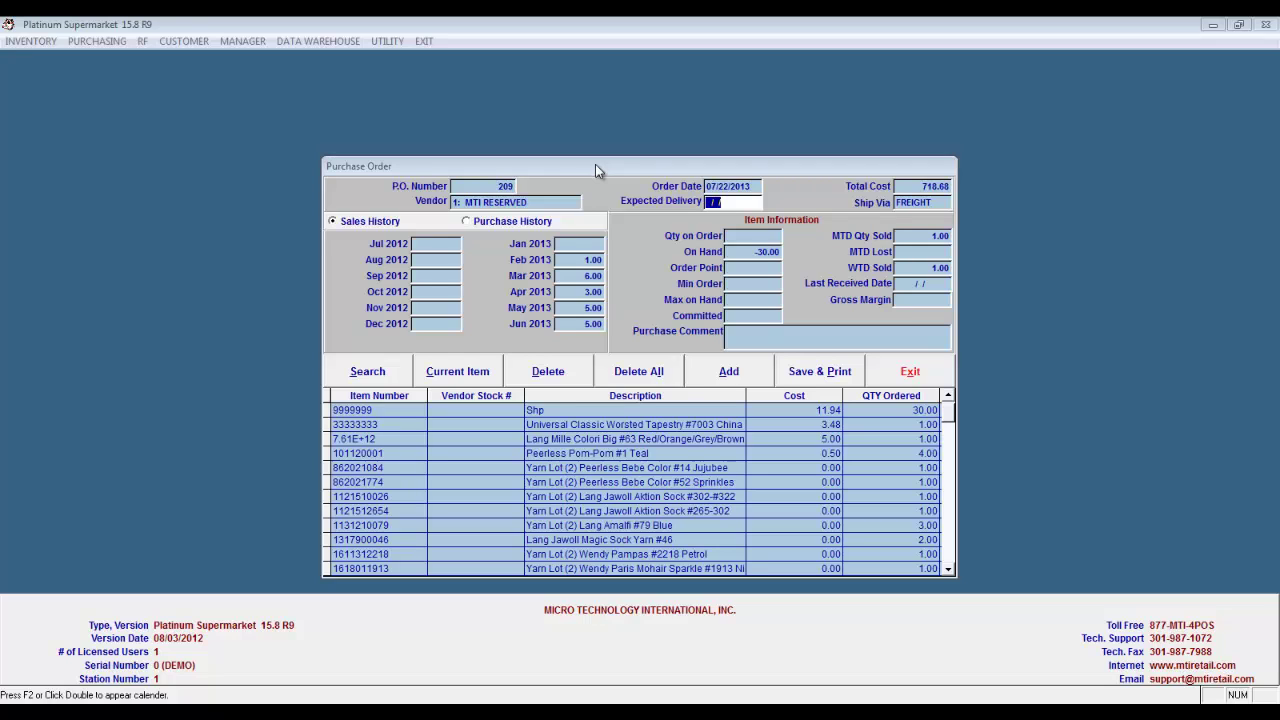
- Set the purchase order's expected delivery date to 07/29/2013 and the quantity ordered of the Shp item to 20
click(385, 425)
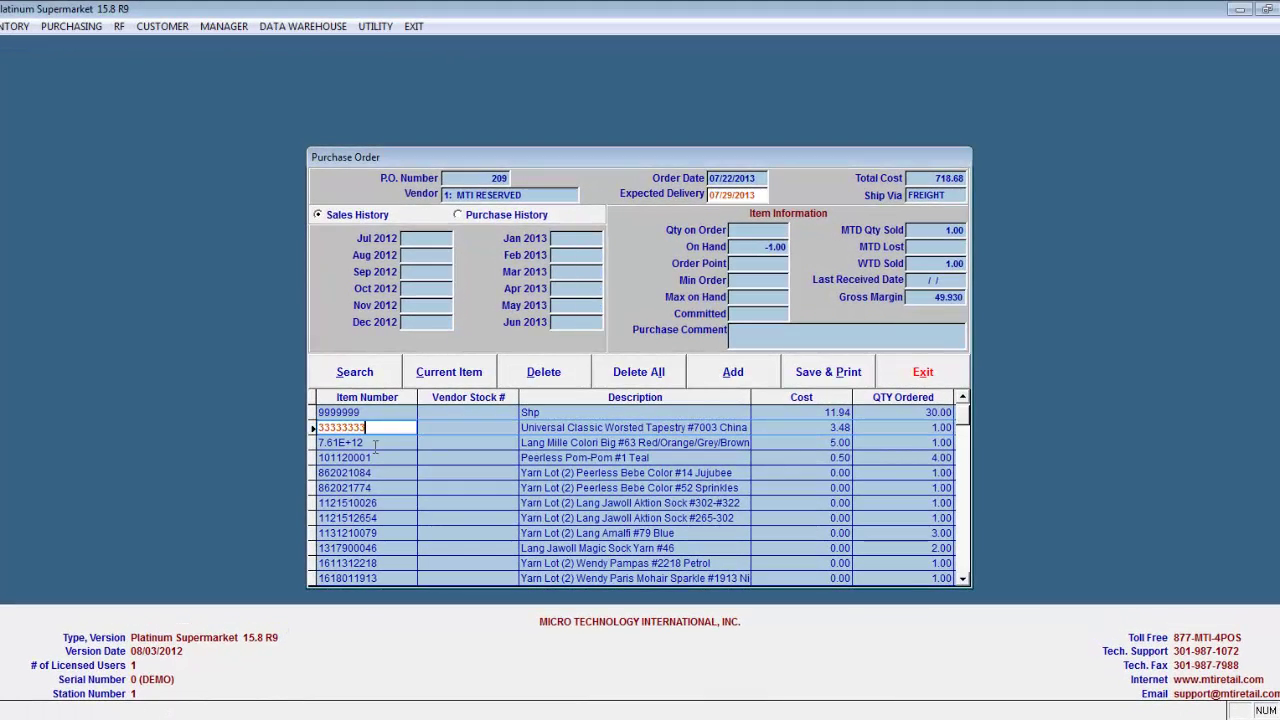
click(375, 445)
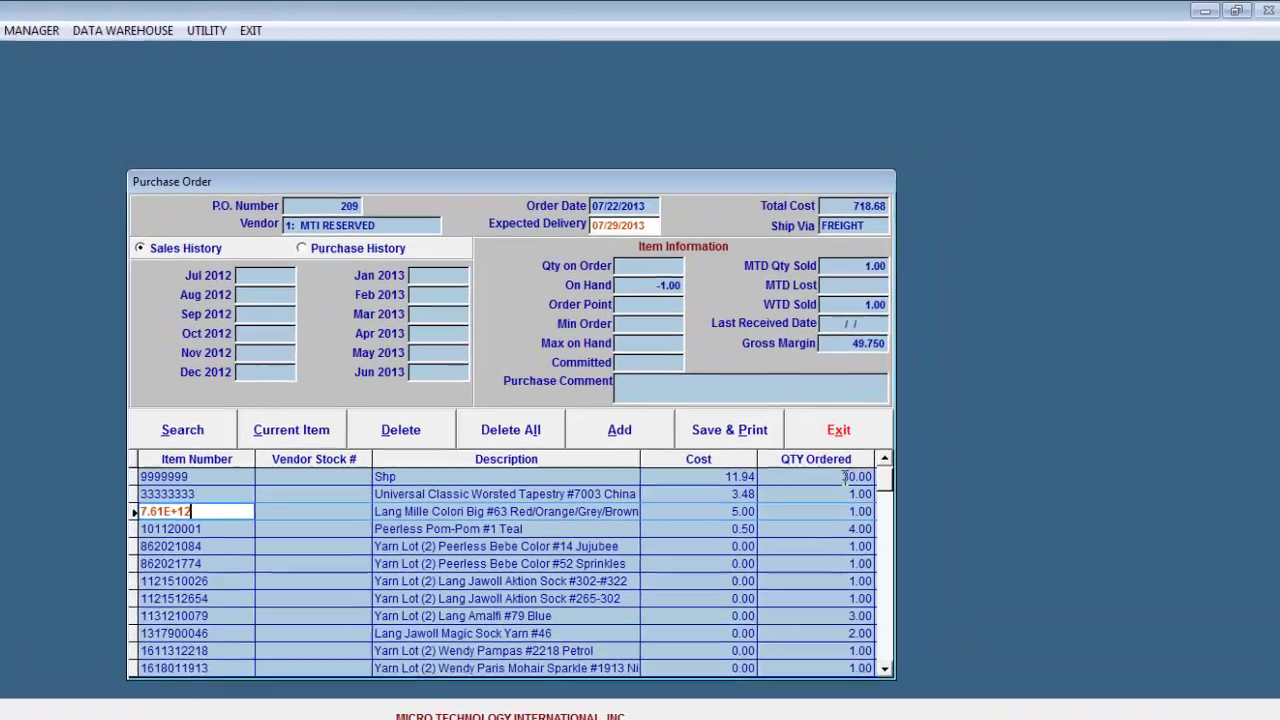
click(845, 477)
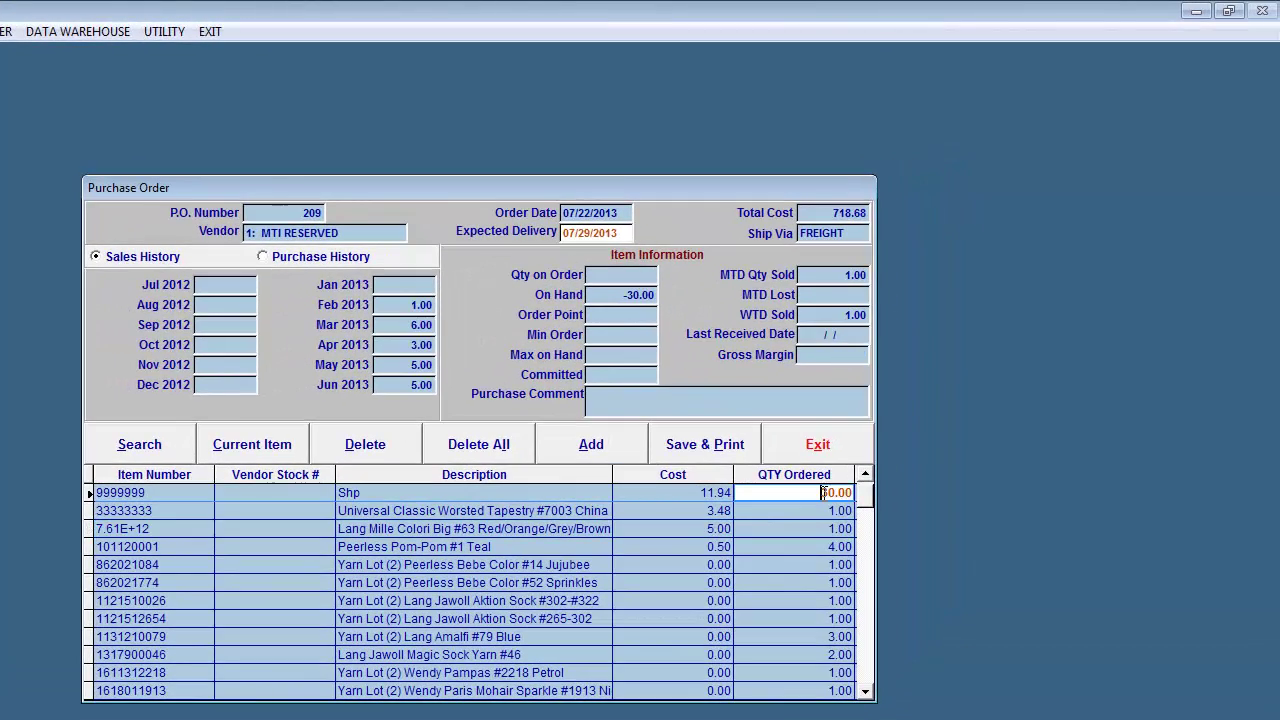
text(20)
- Delete the Lang Mille Colori Big #63 line from the purchase order
click(147, 528)
click(358, 456)
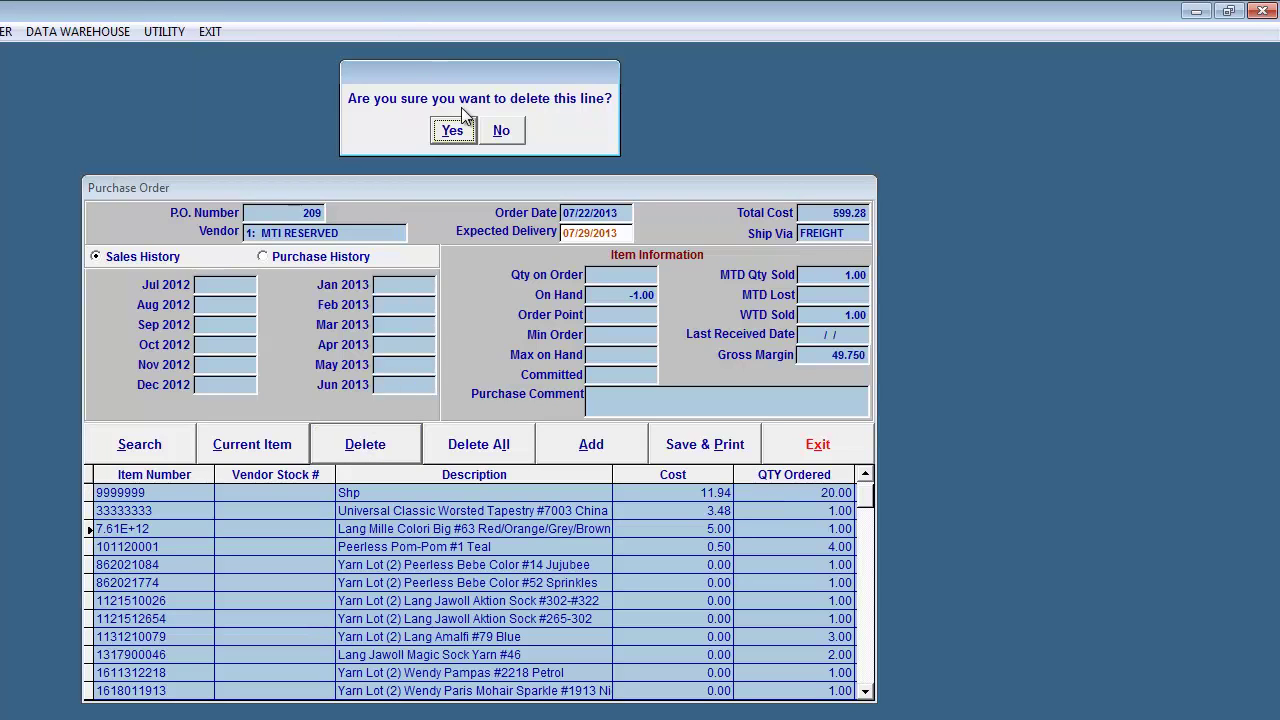
click(452, 131)
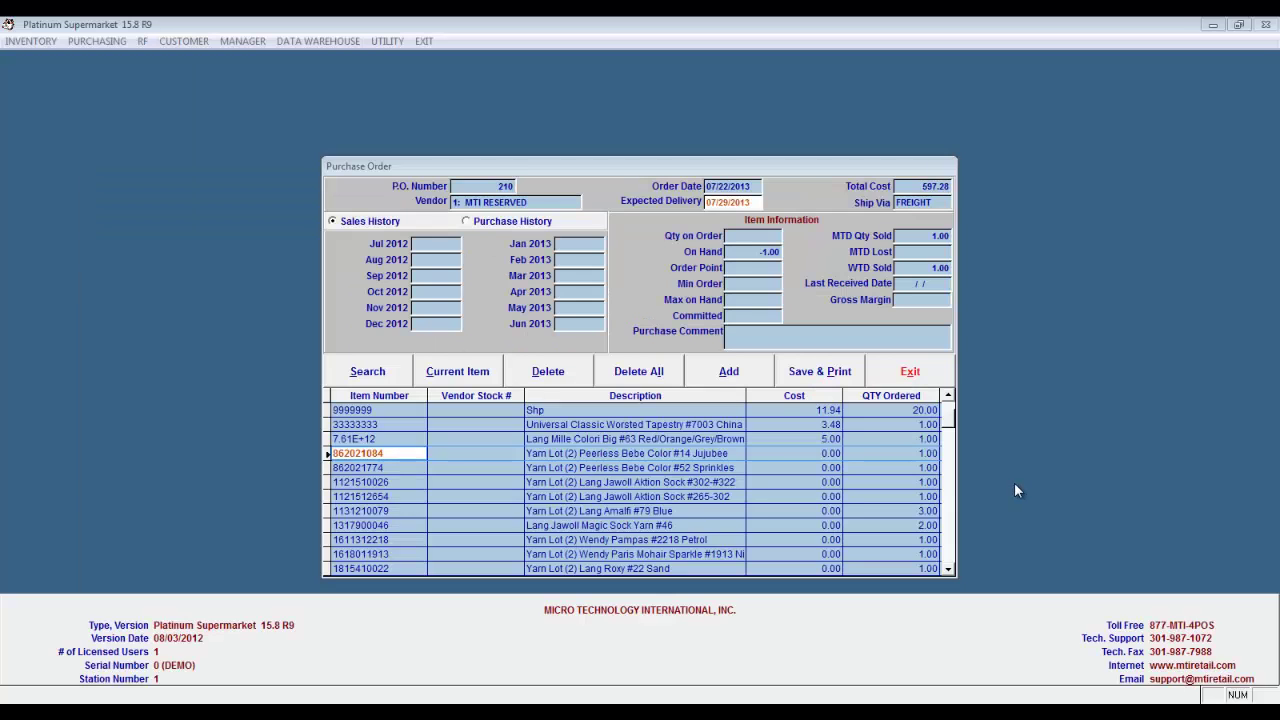
- Save the purchase order, fill in its account number for printing and open the print preview
click(837, 372)
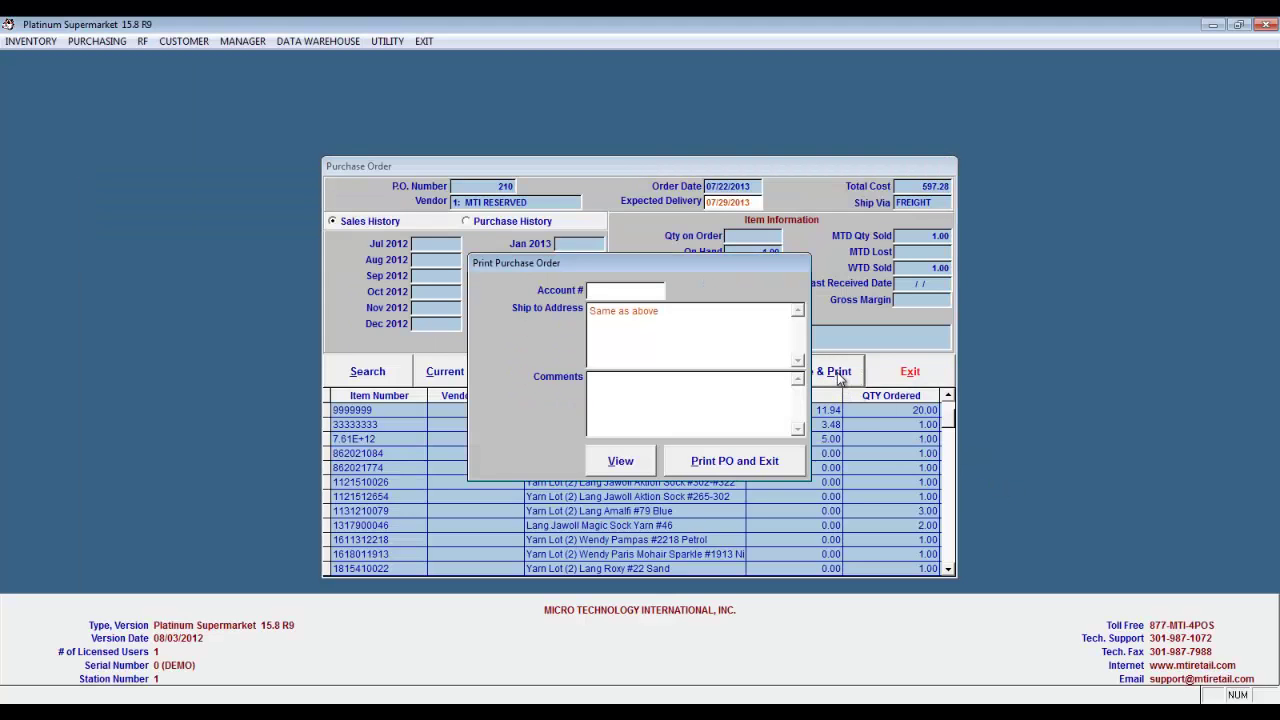
text(12345)
click(621, 466)
key(Return)
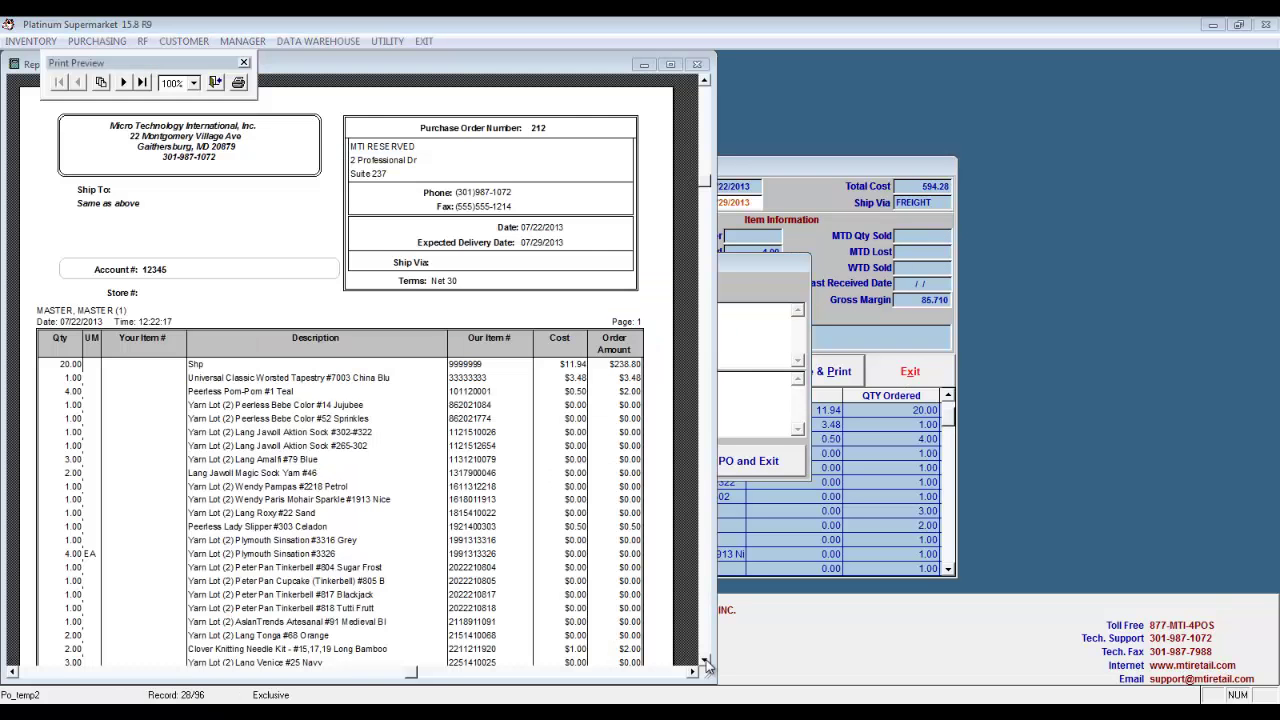
- Review the previewed purchase order from its header down to the comments and close the preview
click(705, 663)
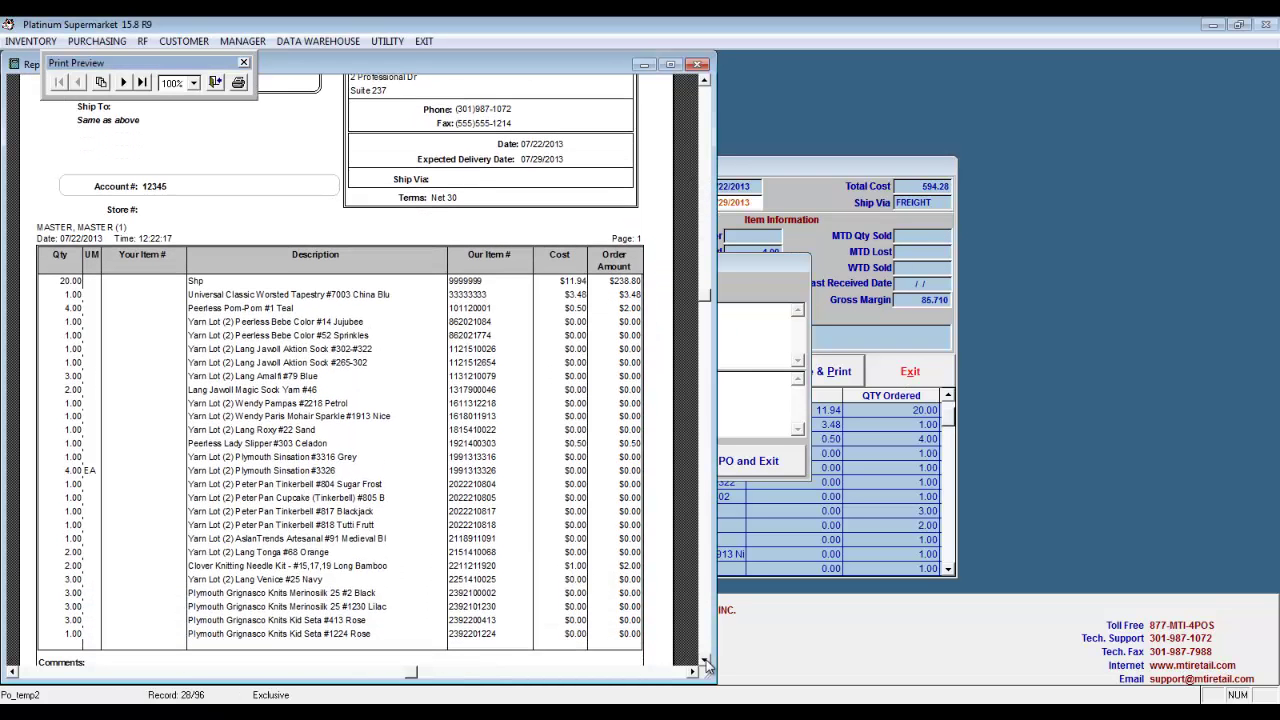
click(705, 663)
click(705, 663)
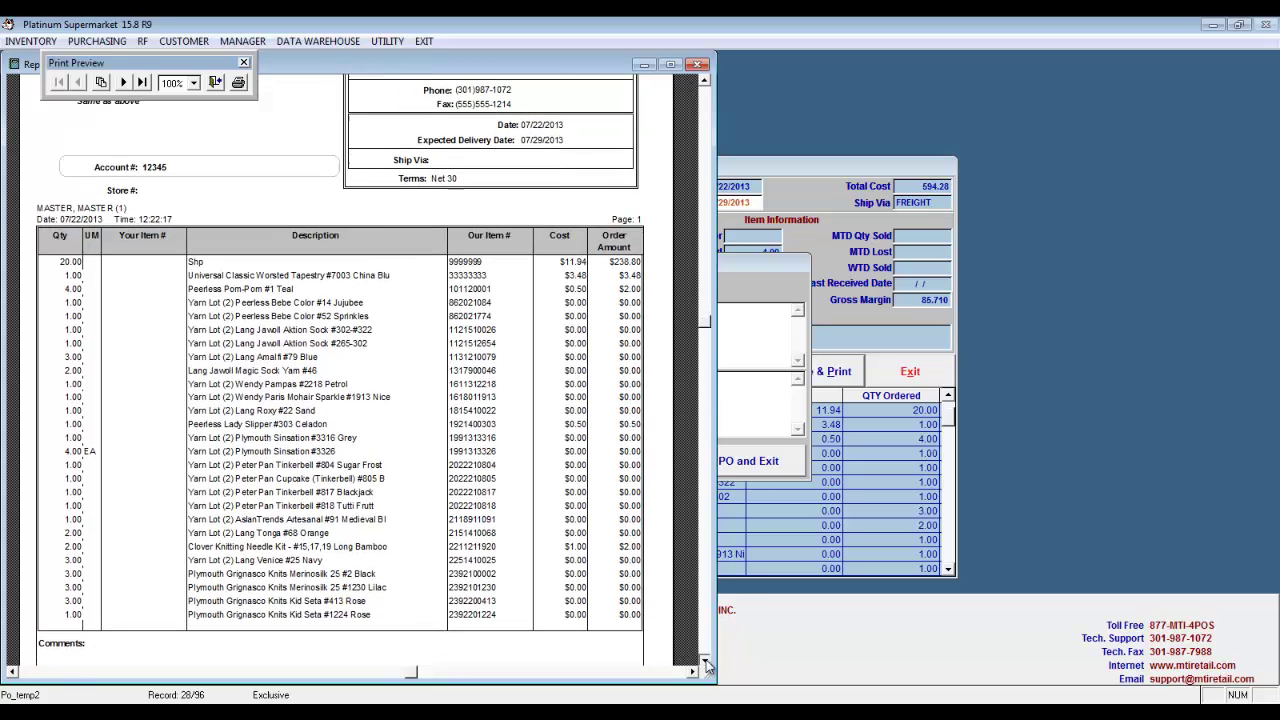
click(705, 663)
click(705, 663)
click(705, 663)
click(705, 663)
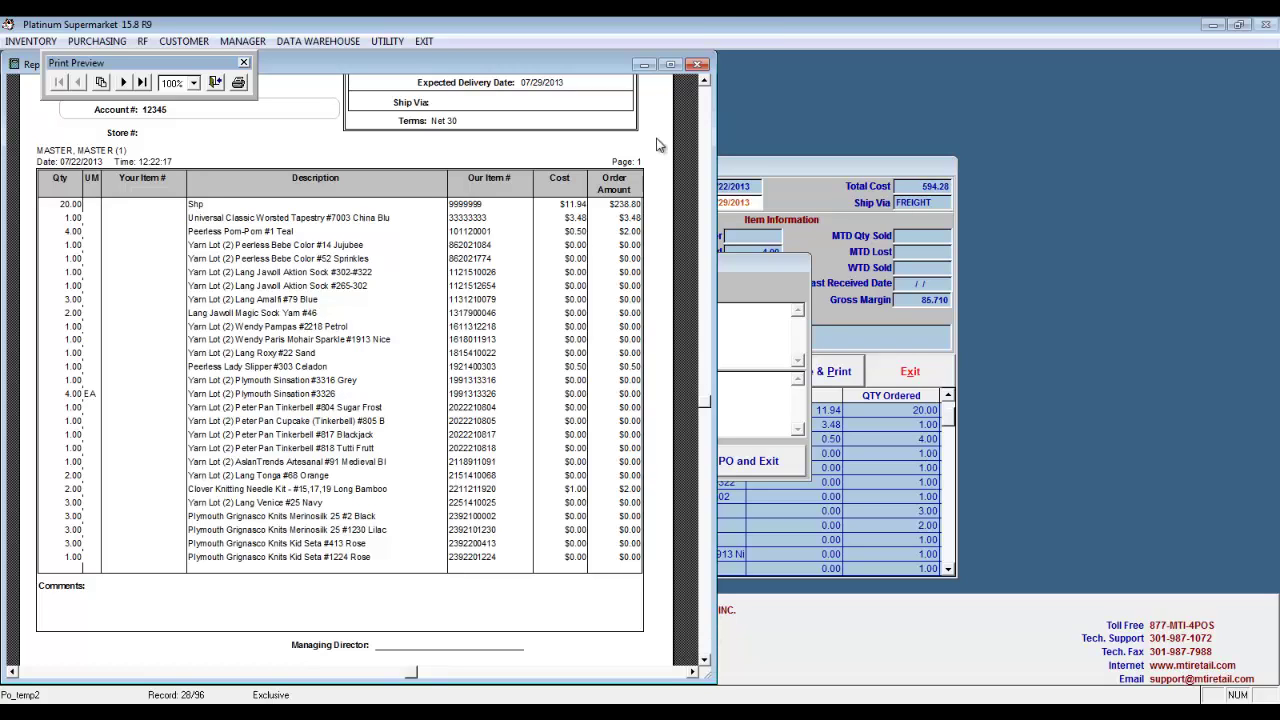
click(697, 64)
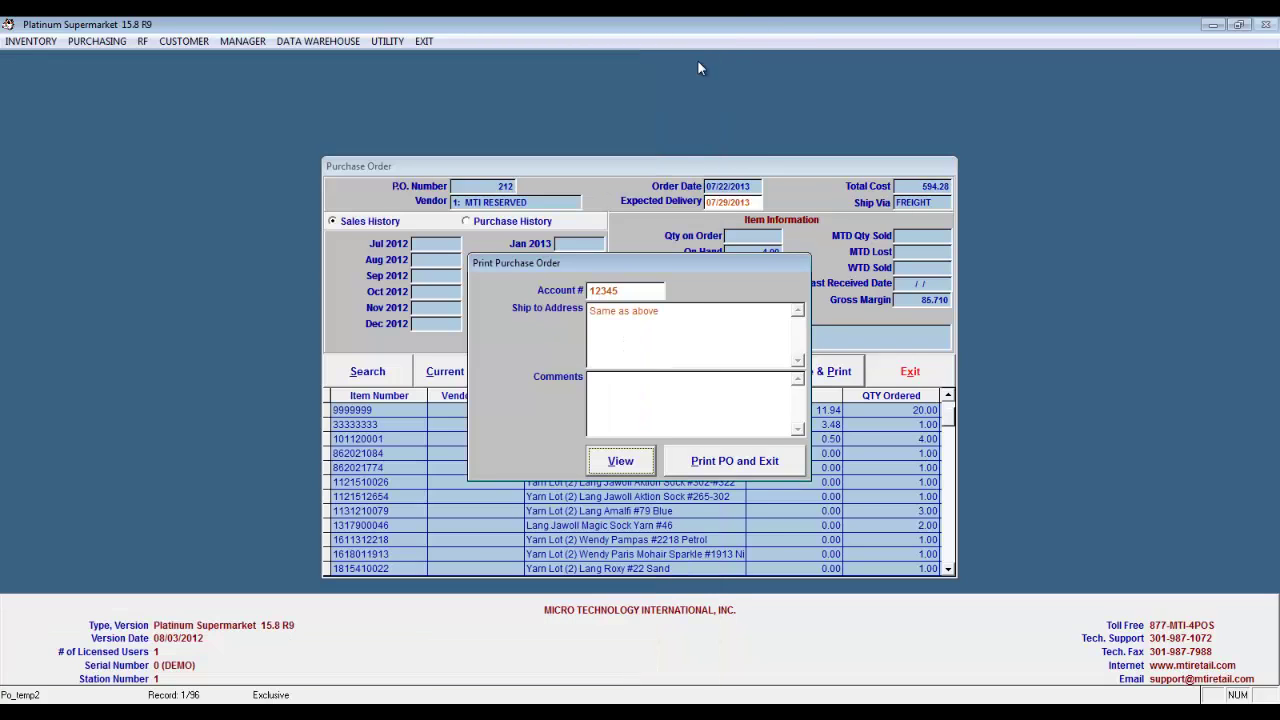
- Print the purchase order in the small font size and exit it
click(735, 468)
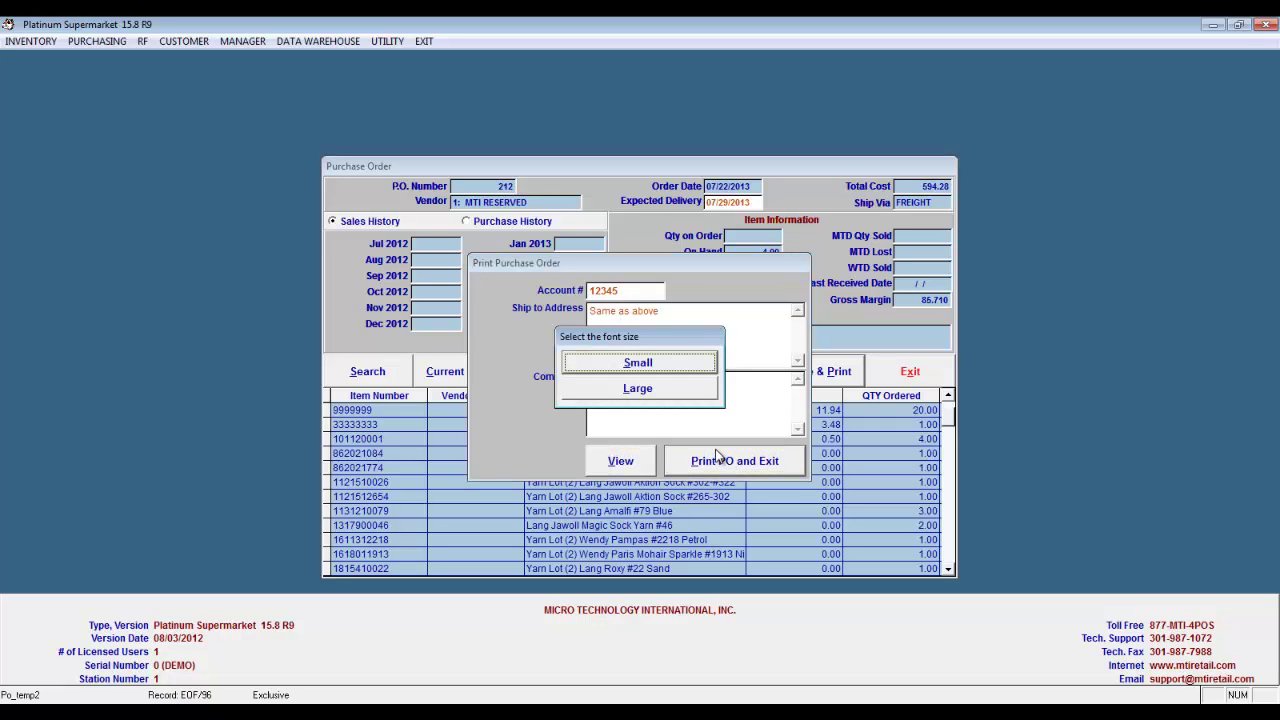
click(680, 370)
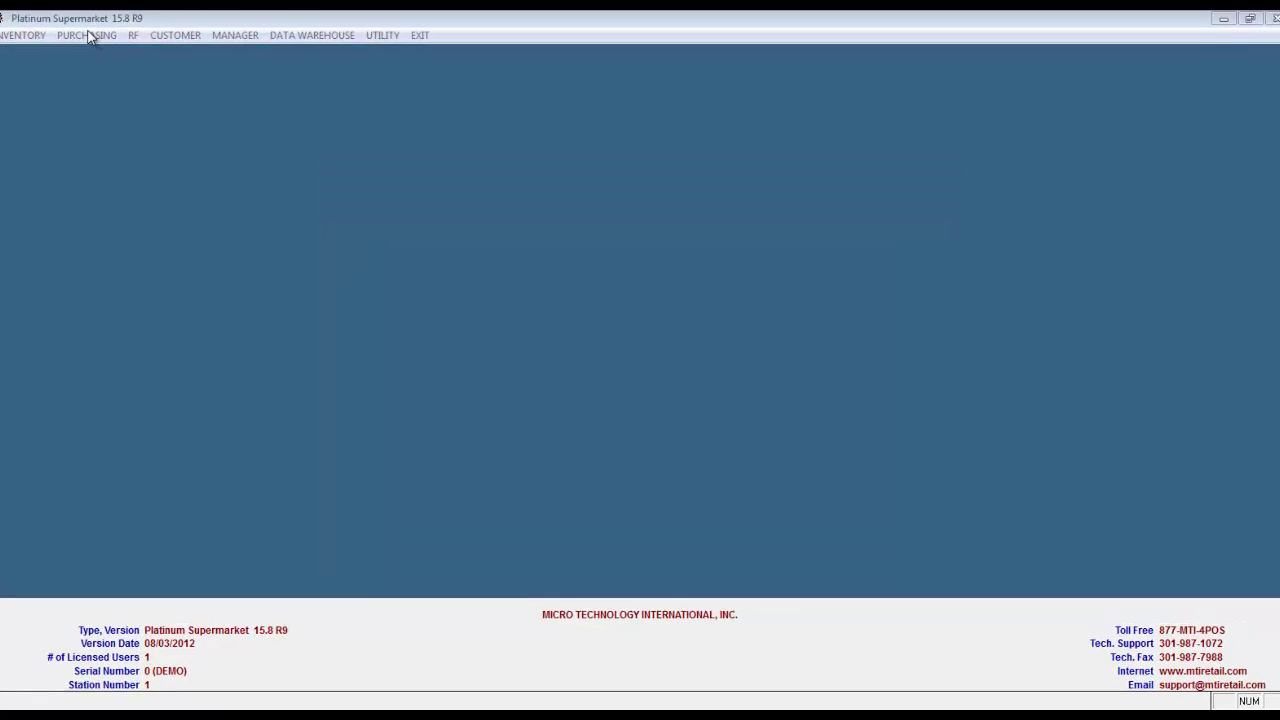
- Open a merchandise receipt by item number for the MTI RESERVED purchase order dated 07/22/2013, picked from the order list
click(98, 41)
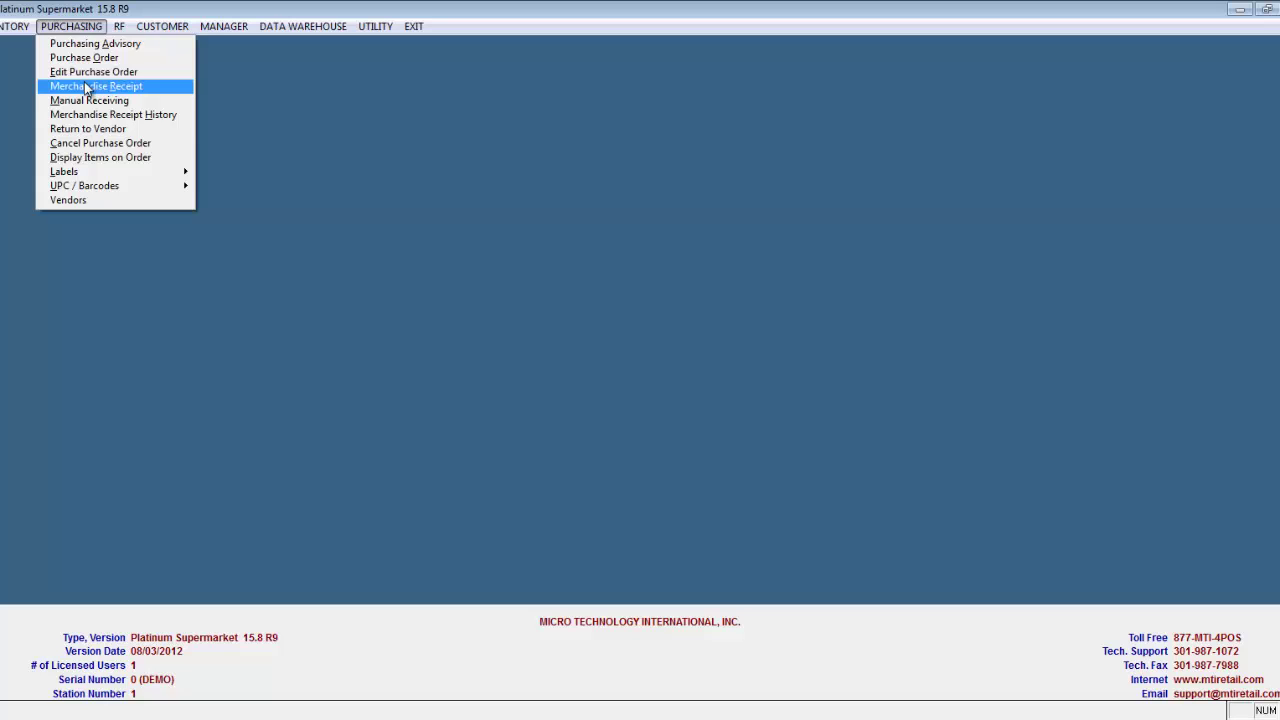
click(87, 88)
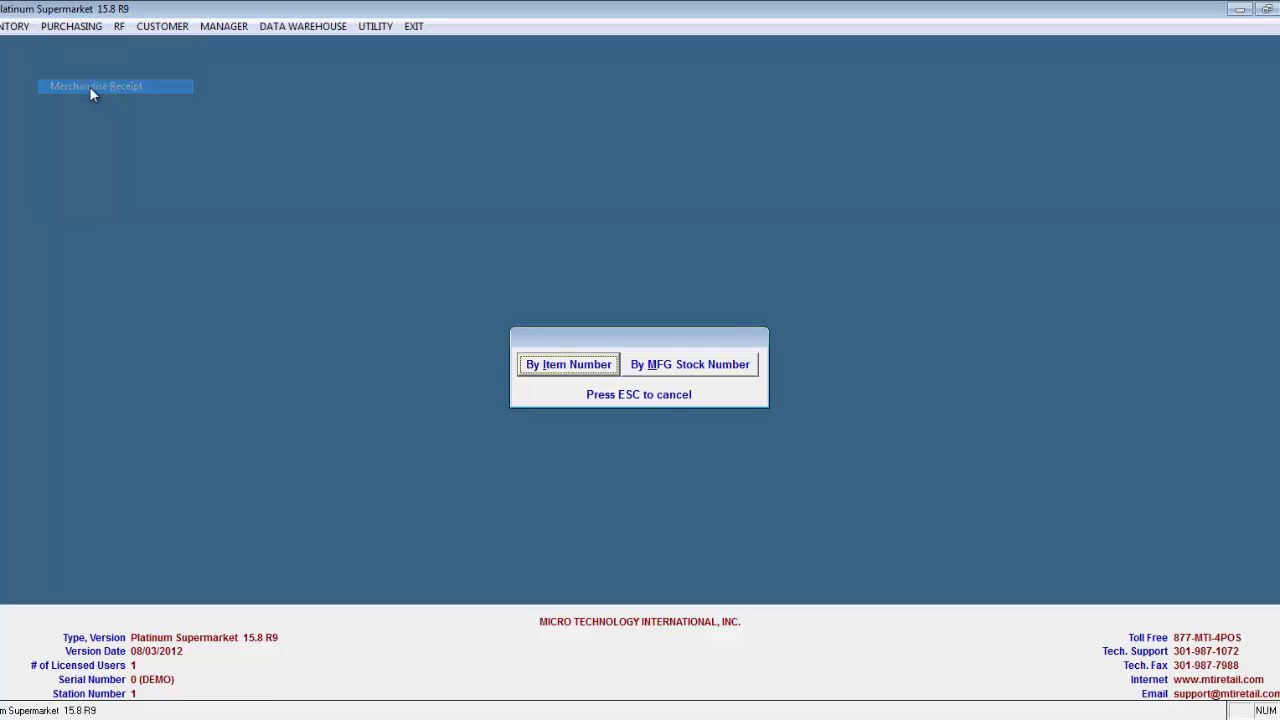
click(583, 366)
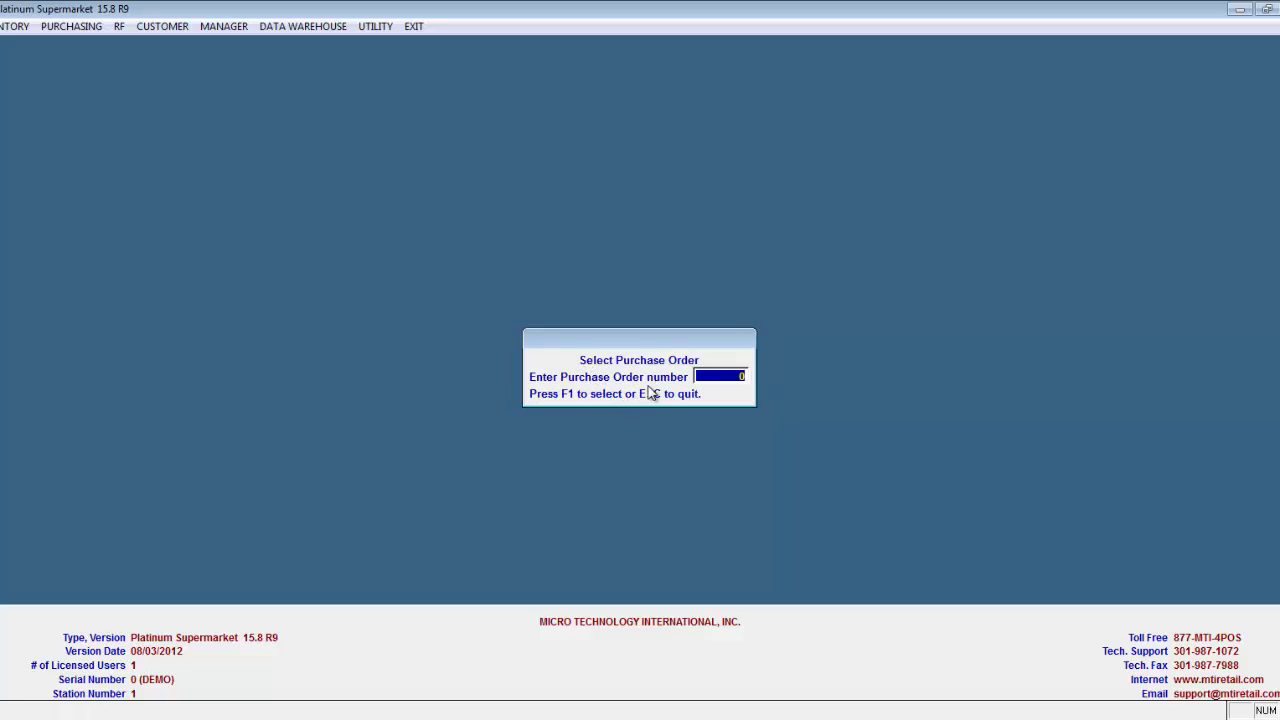
click(721, 376)
key(F1)
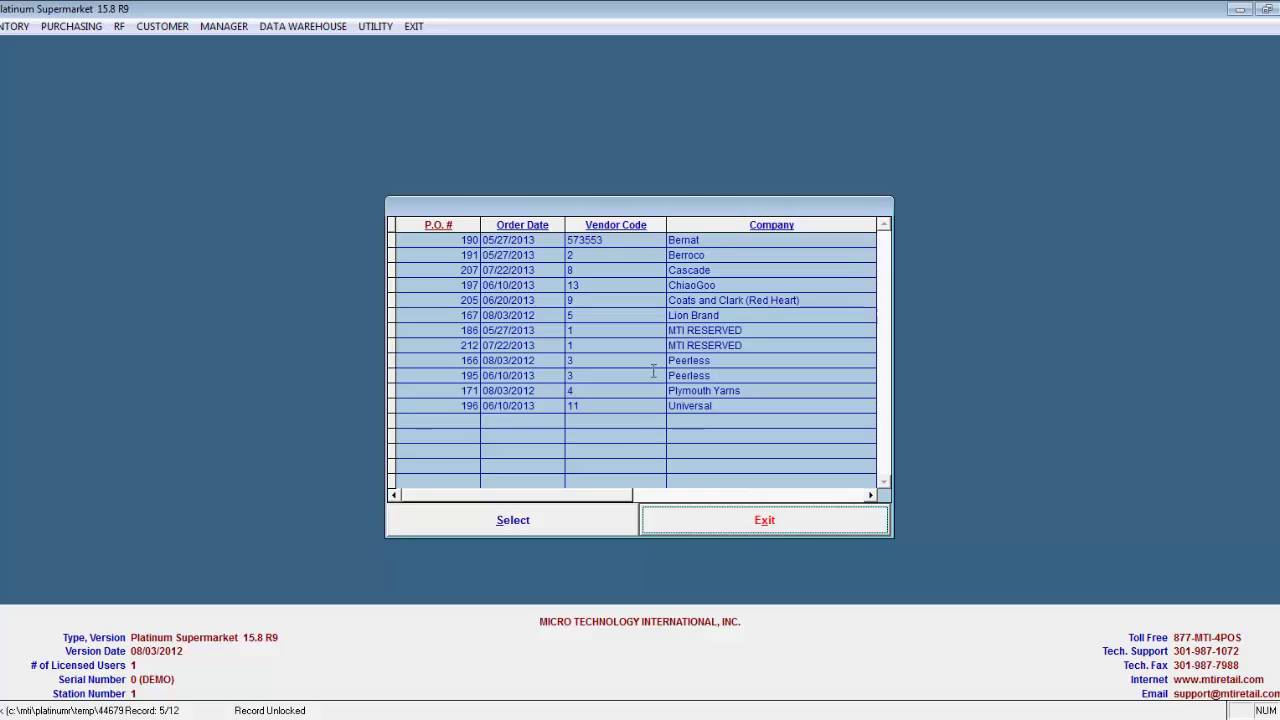
click(447, 348)
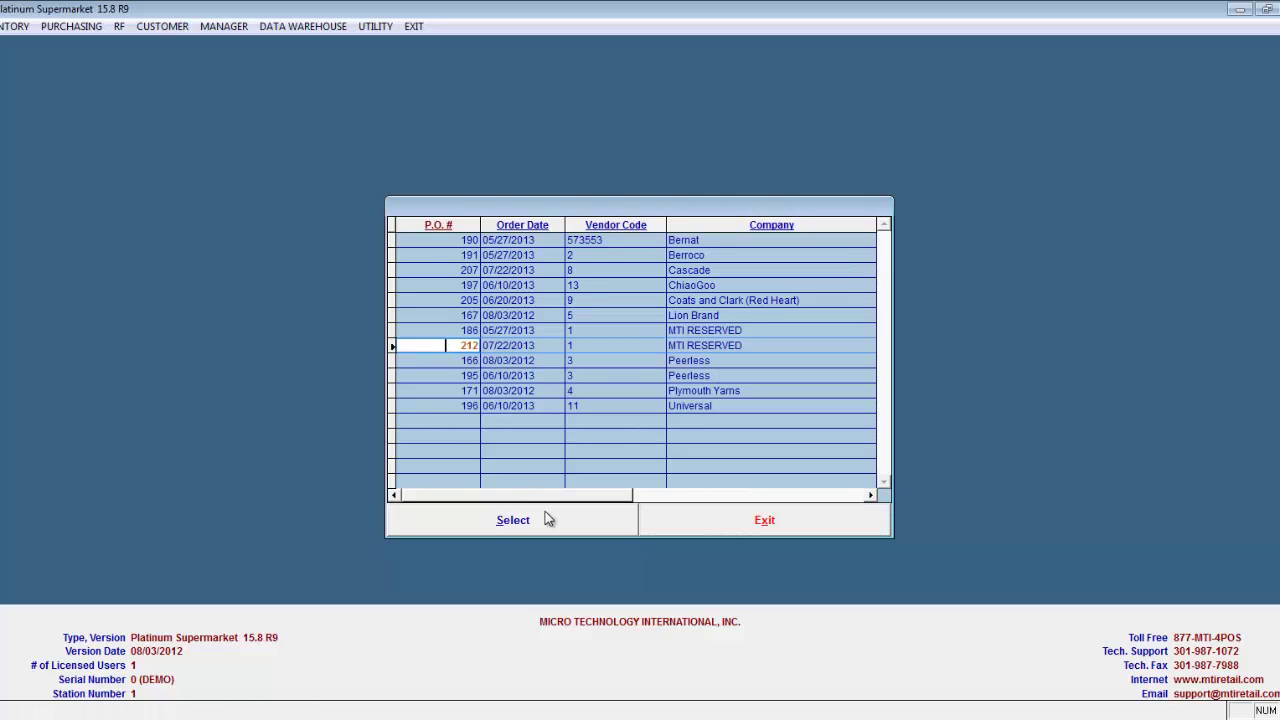
click(543, 518)
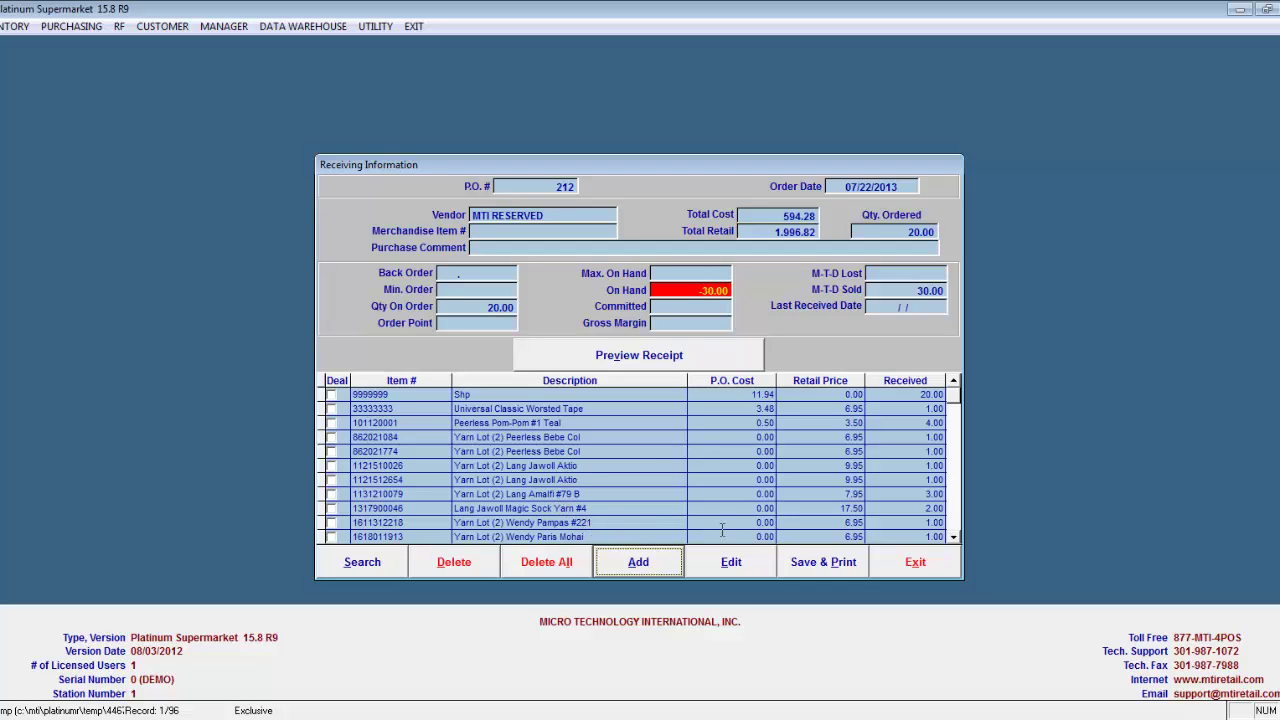
- Set the received quantity of the Shp item to 10 in the merchandise receipt
click(921, 394)
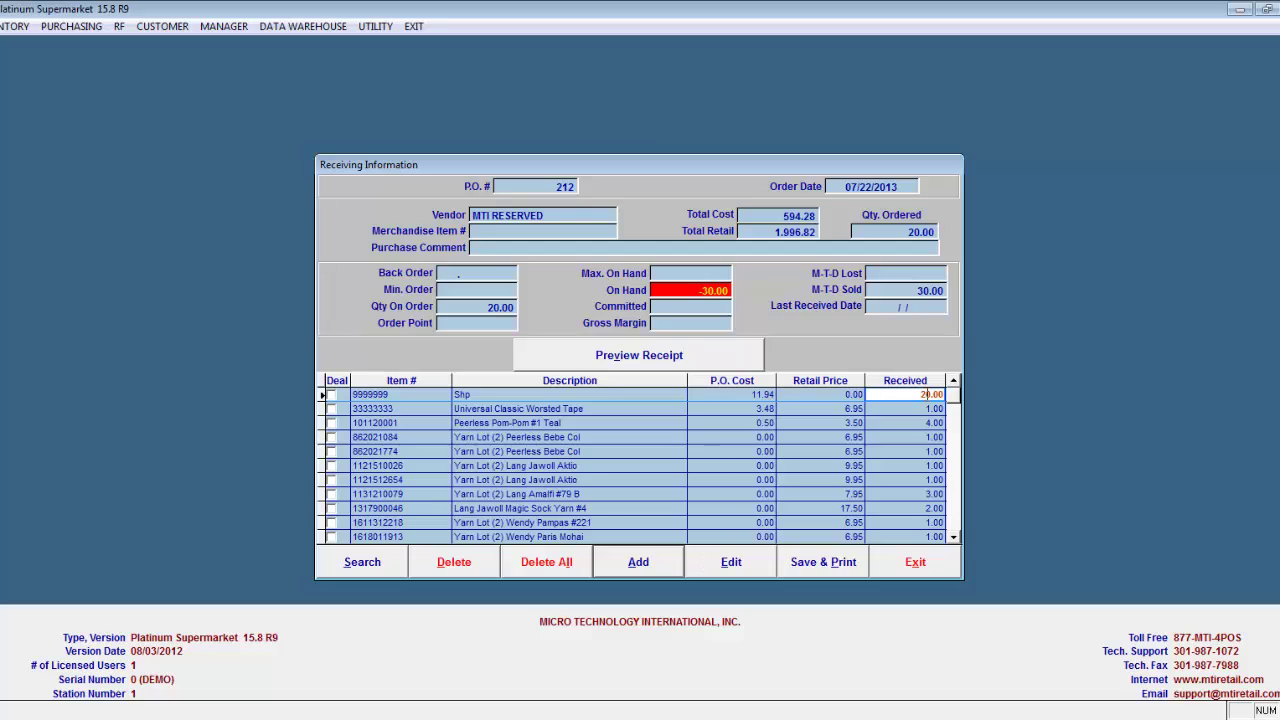
click(734, 561)
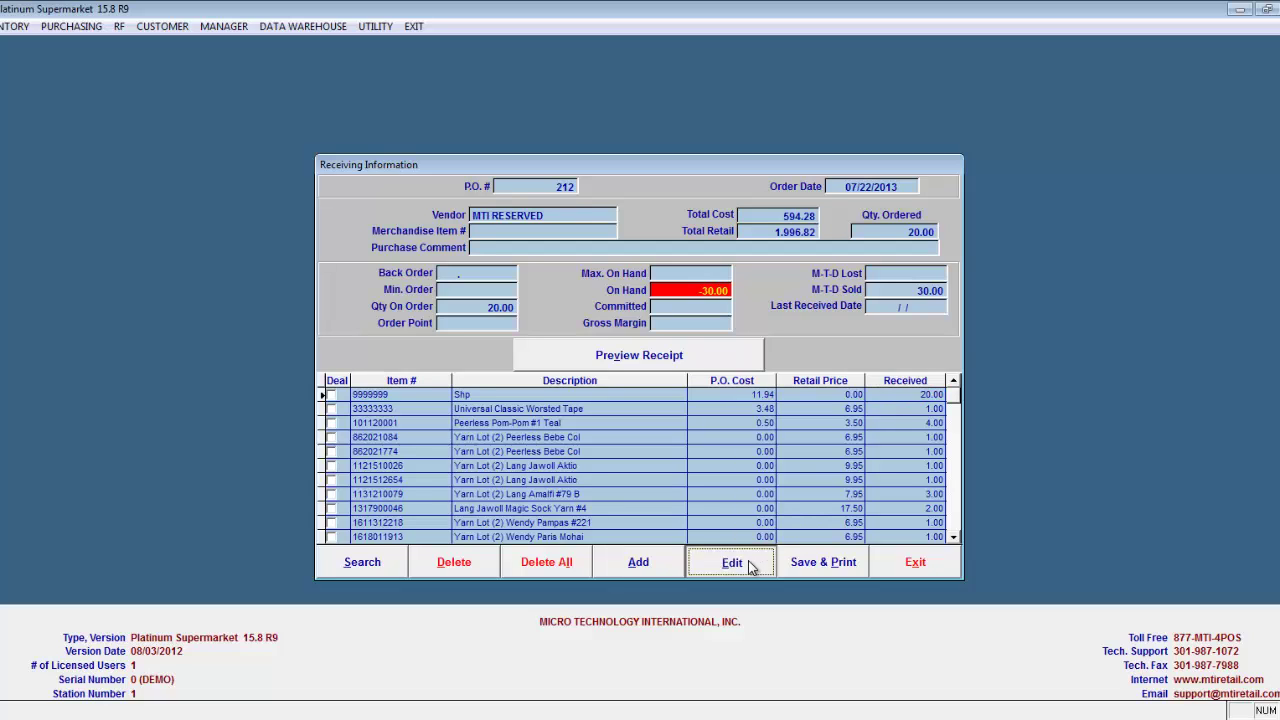
click(920, 394)
key(BackSpace)
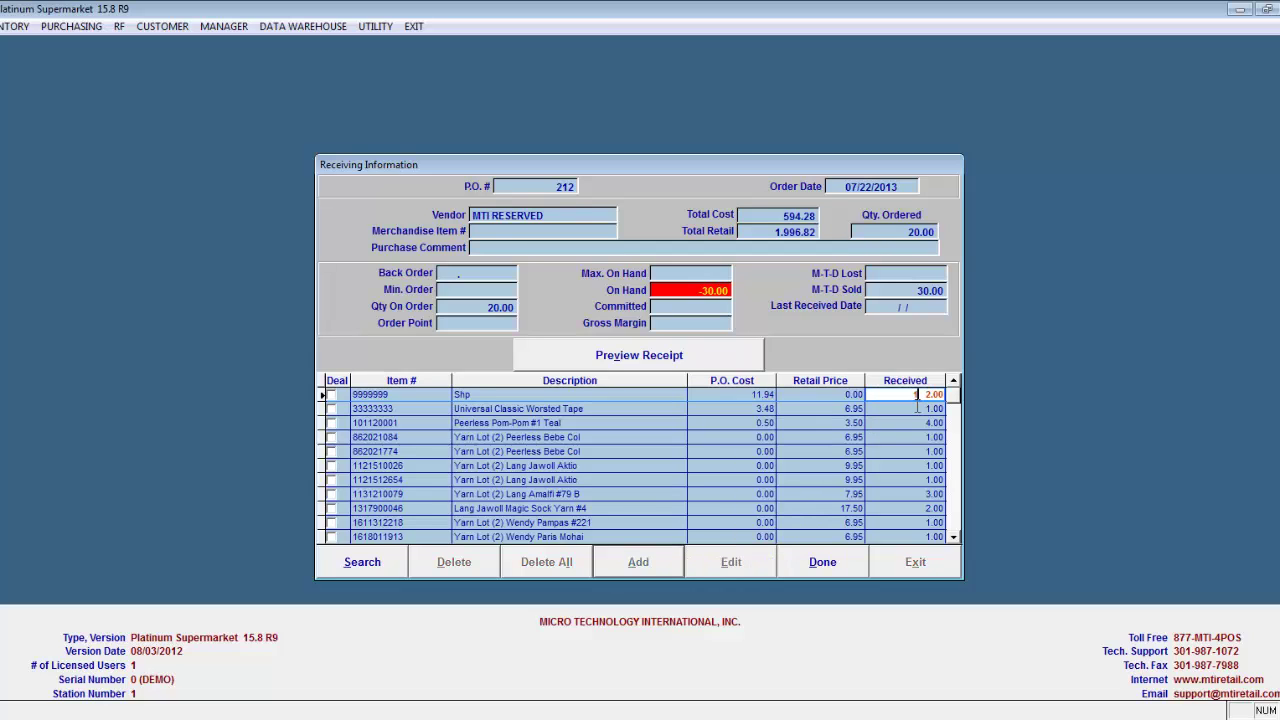
text(10)
click(823, 565)
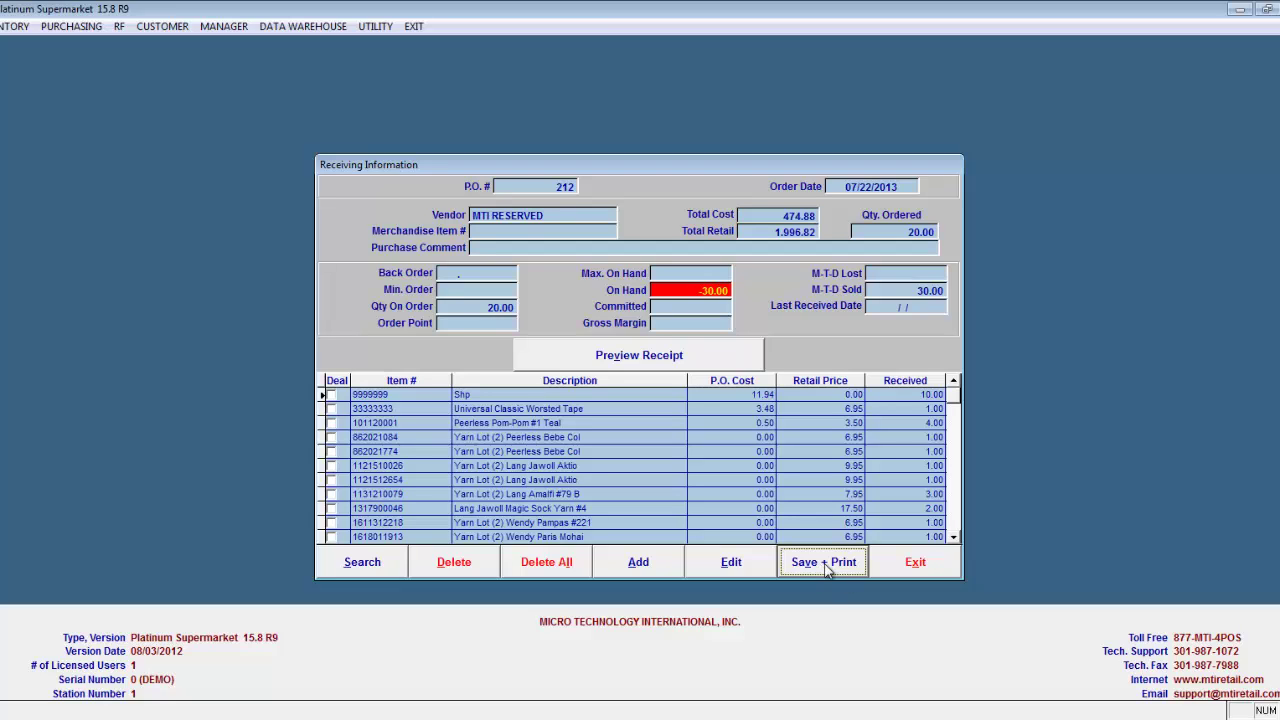
- Save and post the merchandise receipt, and print it on the HP LaserJet Professional P1606dn
click(825, 568)
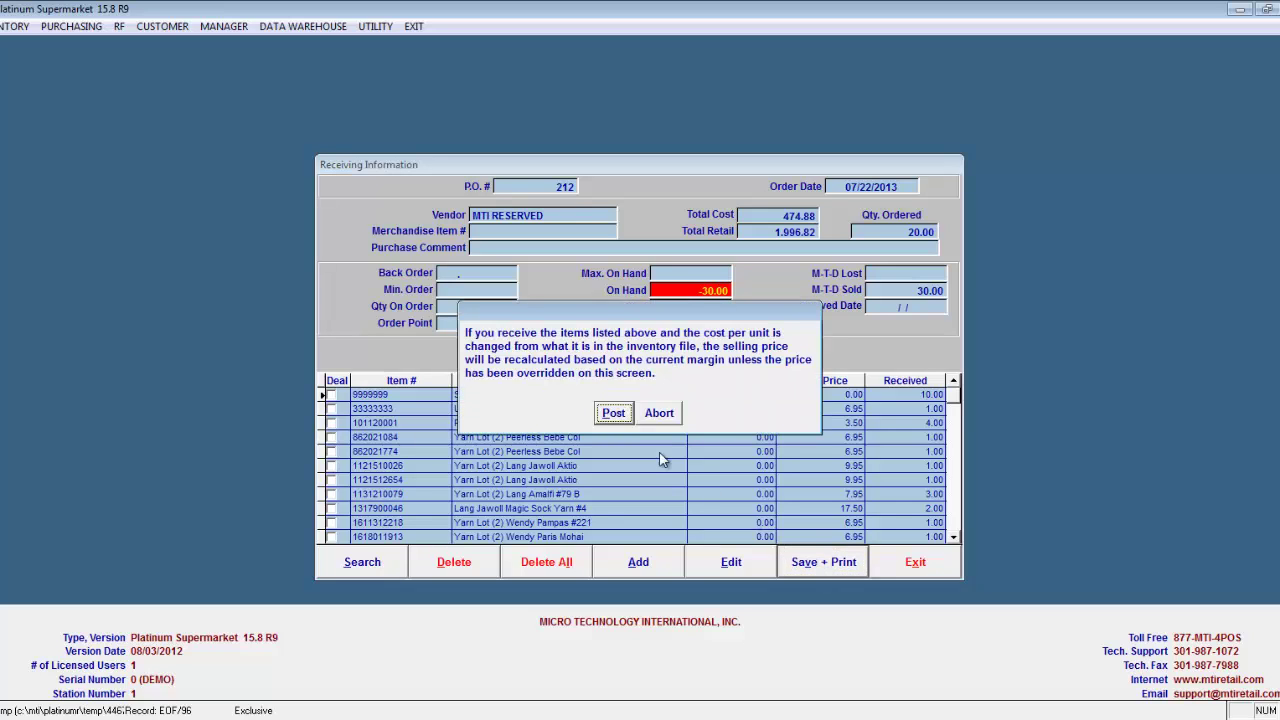
click(613, 413)
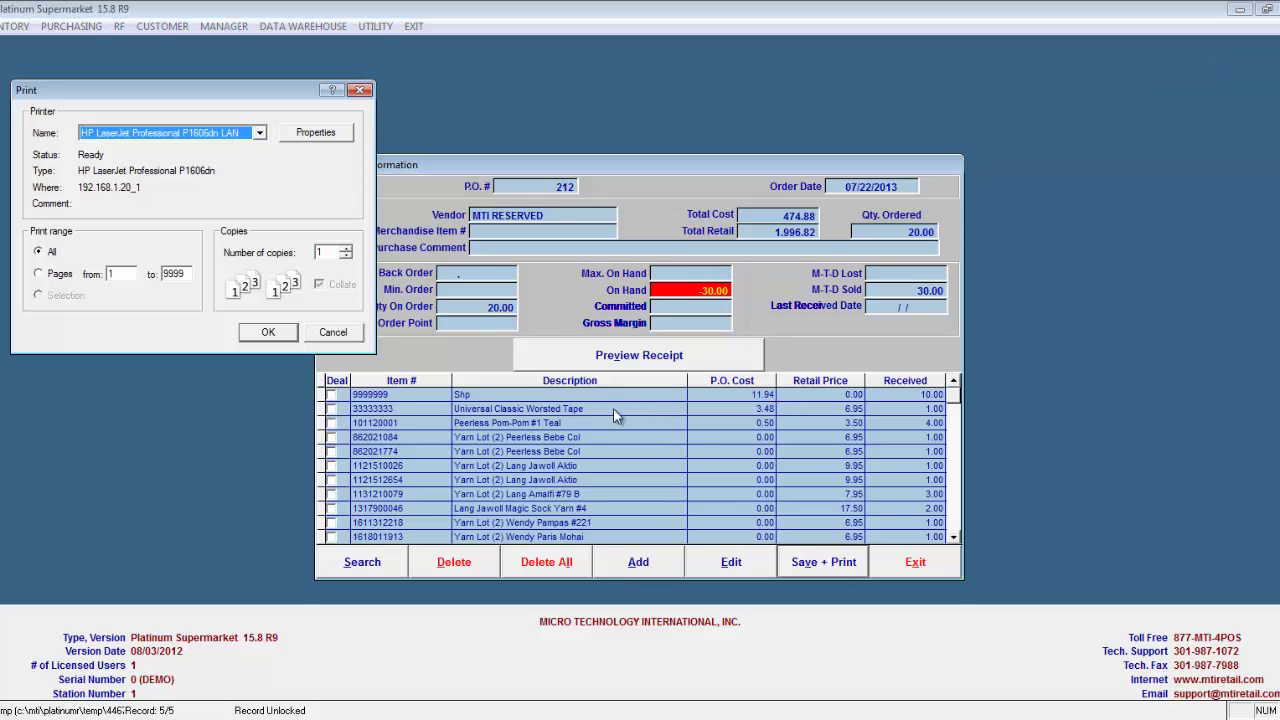
click(290, 332)
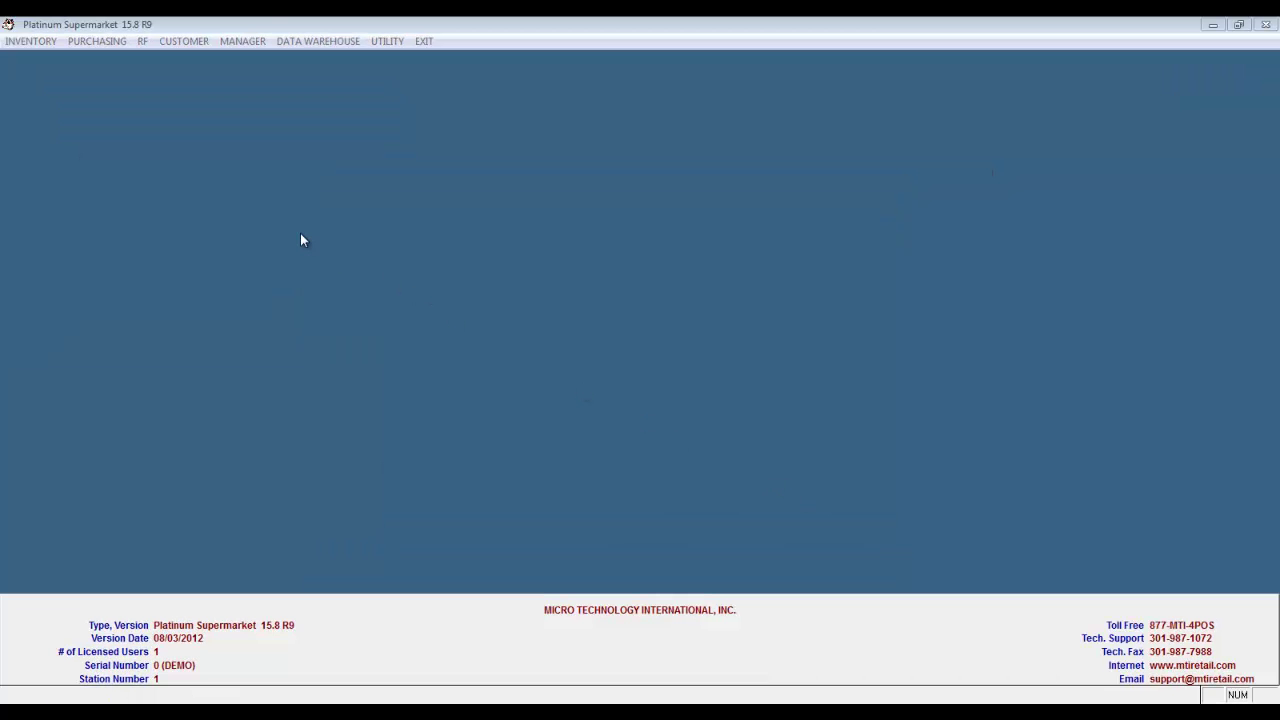
- Start a manual receiving by item number for vendor MTI RESERVED, picked from the vendor list
click(97, 41)
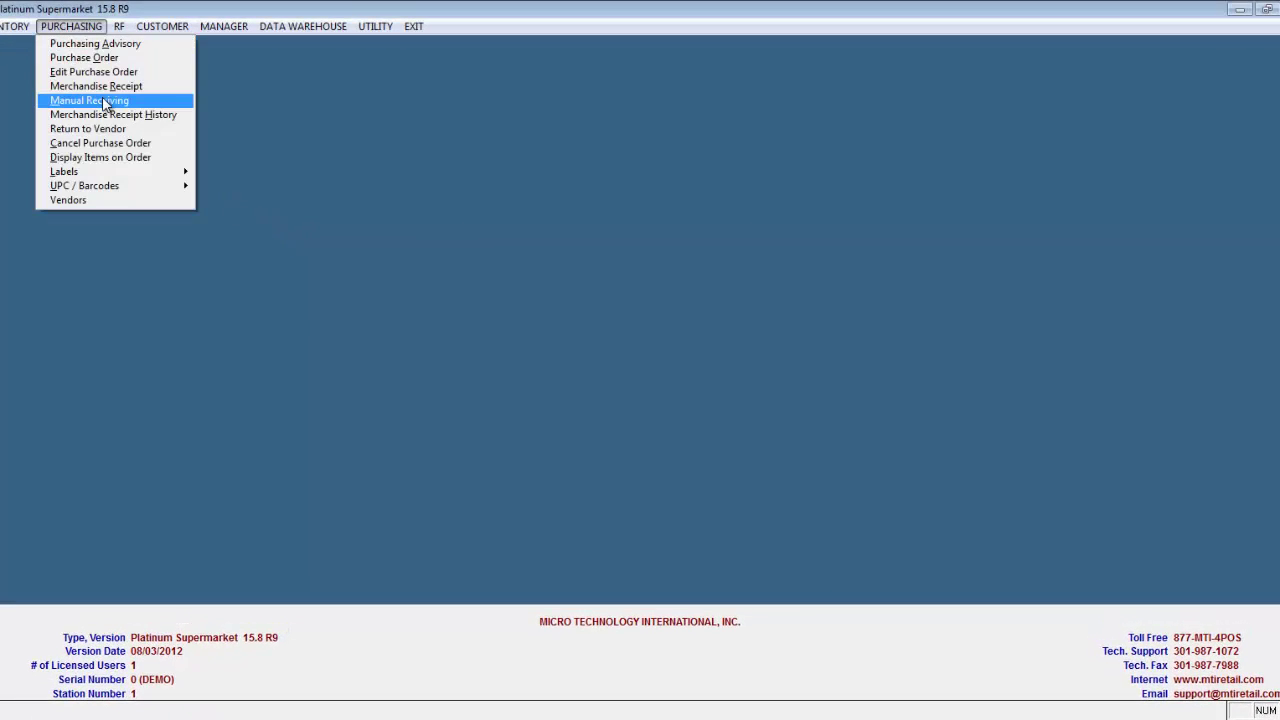
click(104, 101)
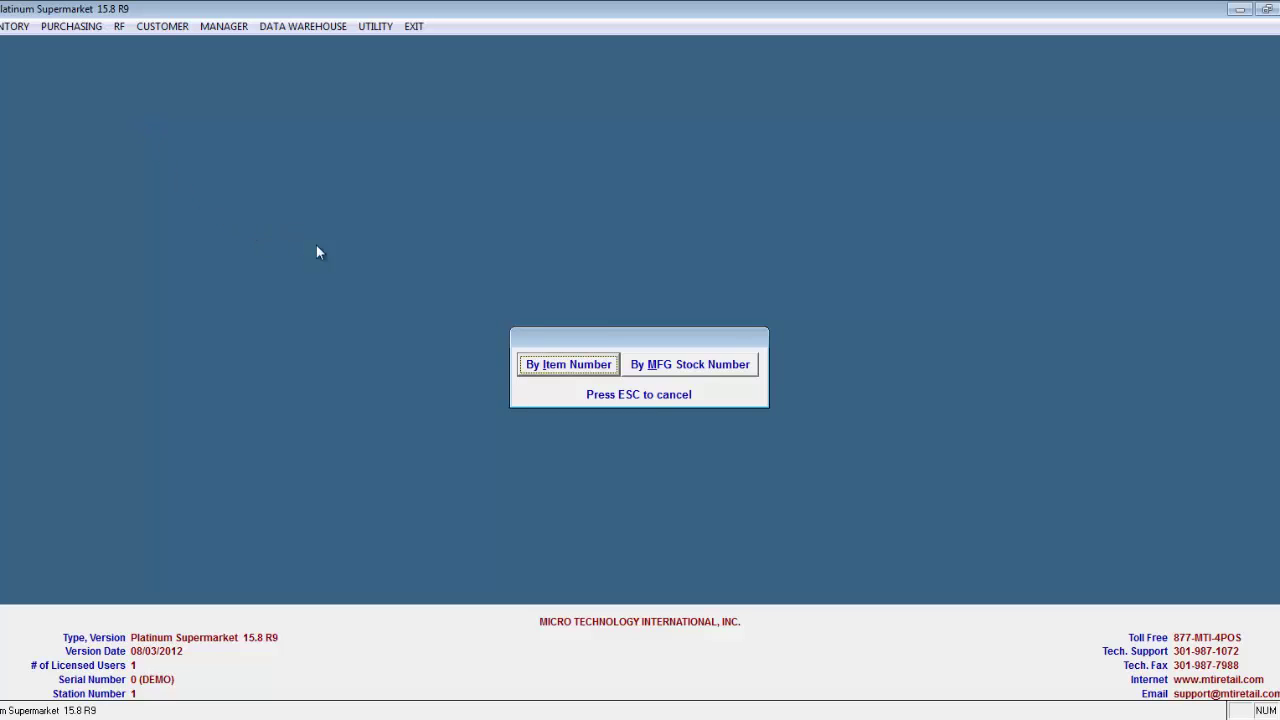
click(565, 366)
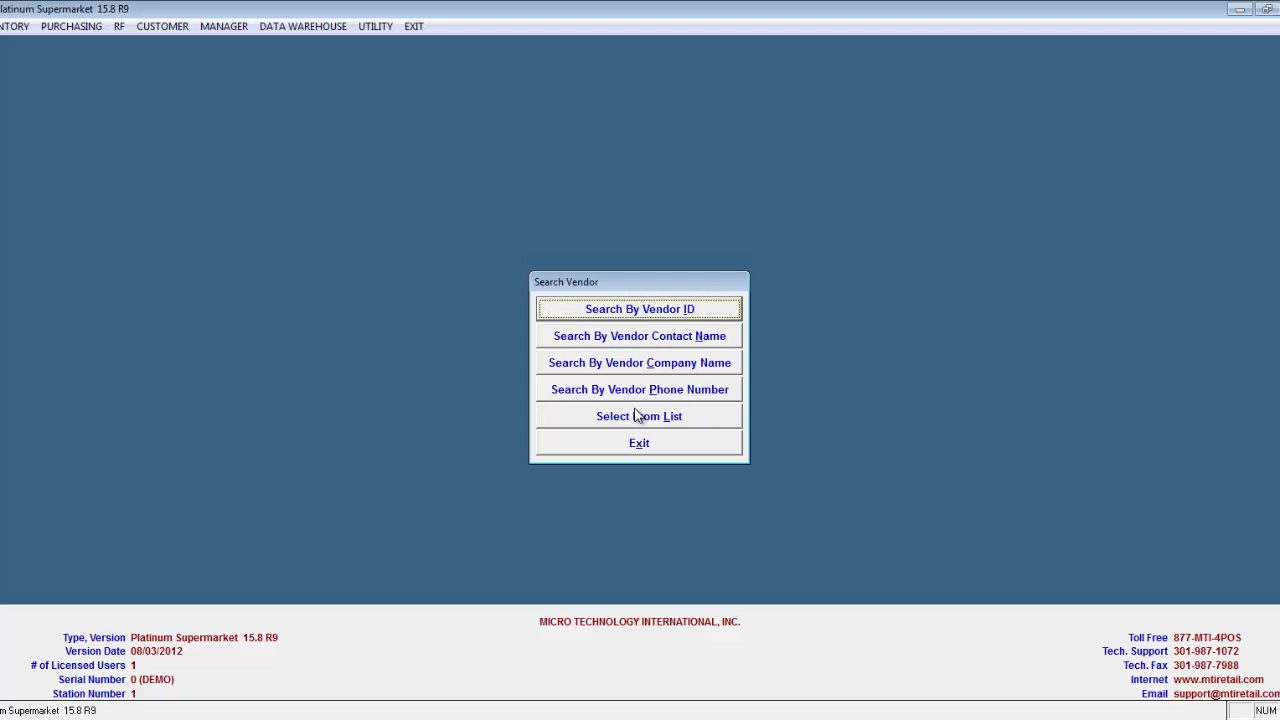
click(639, 416)
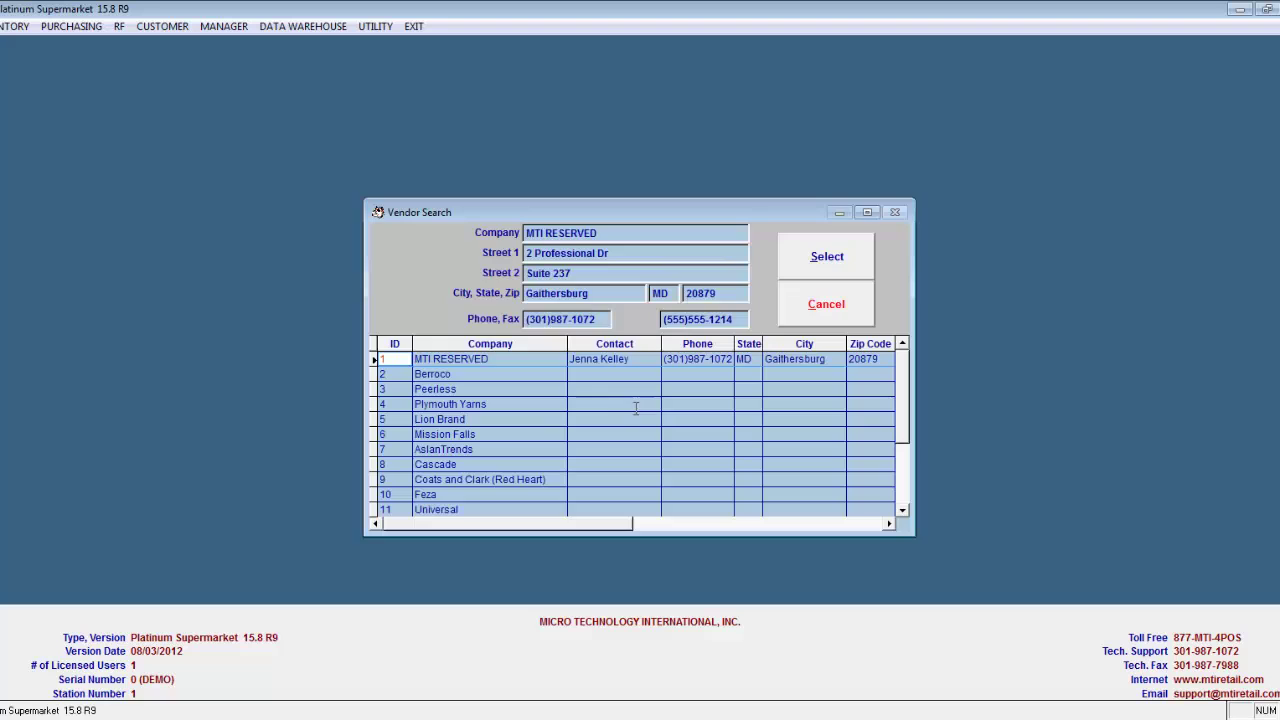
click(826, 258)
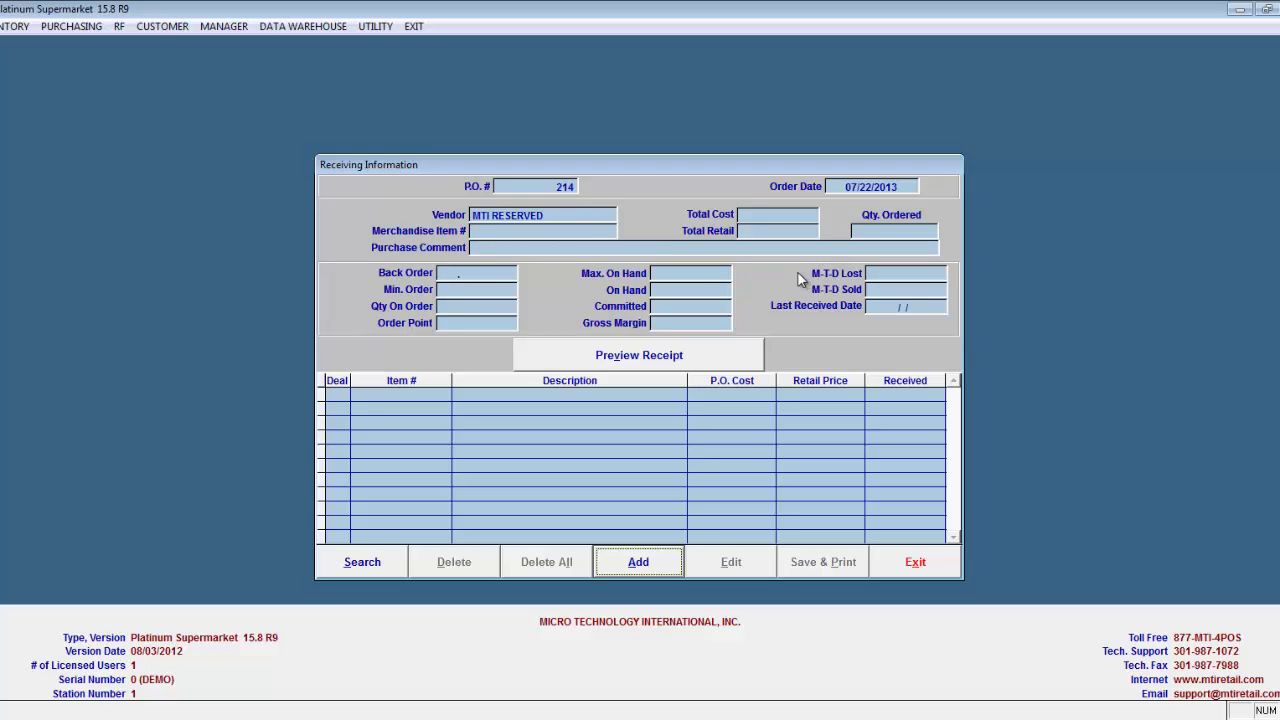
- Add item 2 (Banana) to the manual receipt with a received quantity of 20
click(631, 564)
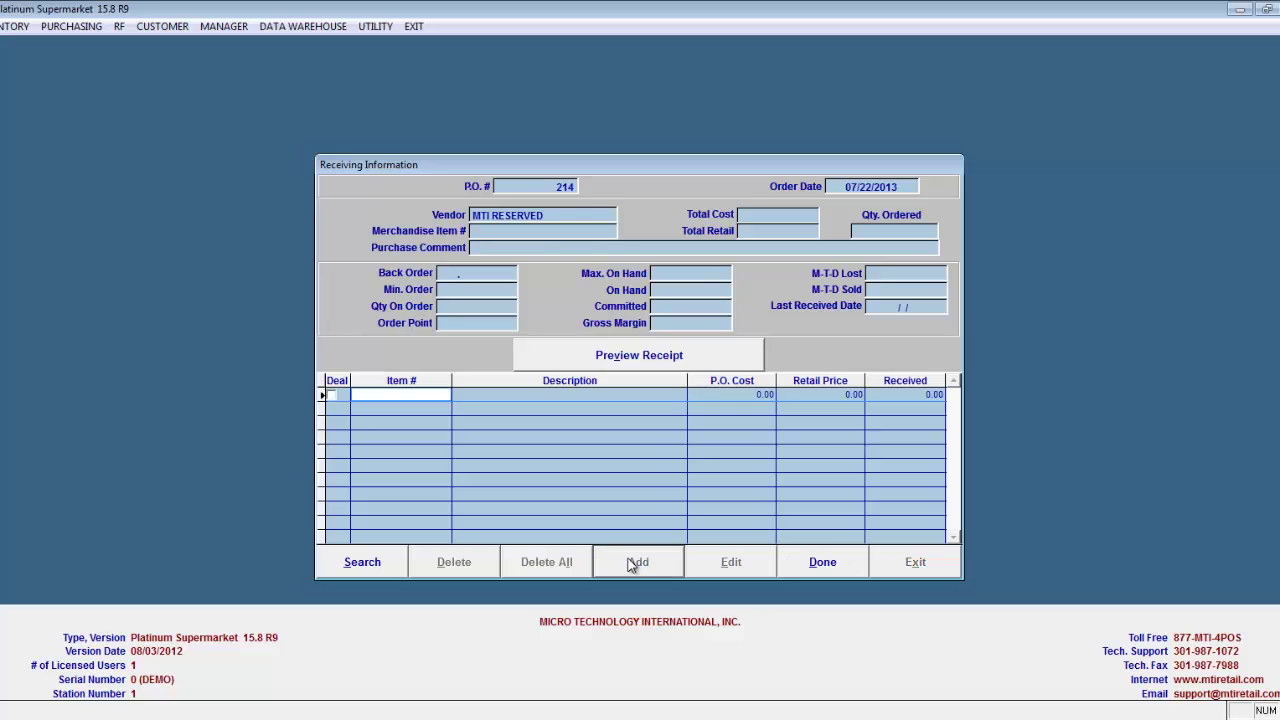
text(2)
key(Return)
click(898, 398)
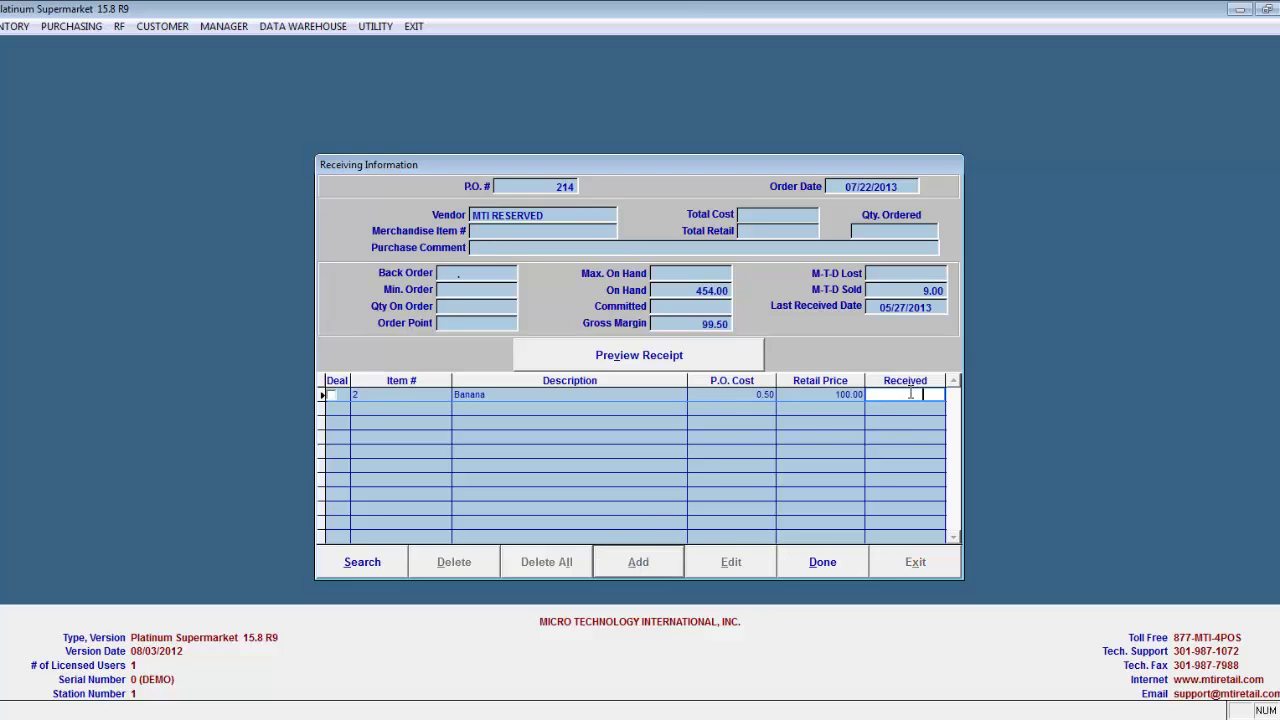
text(20.0)
key(Return)
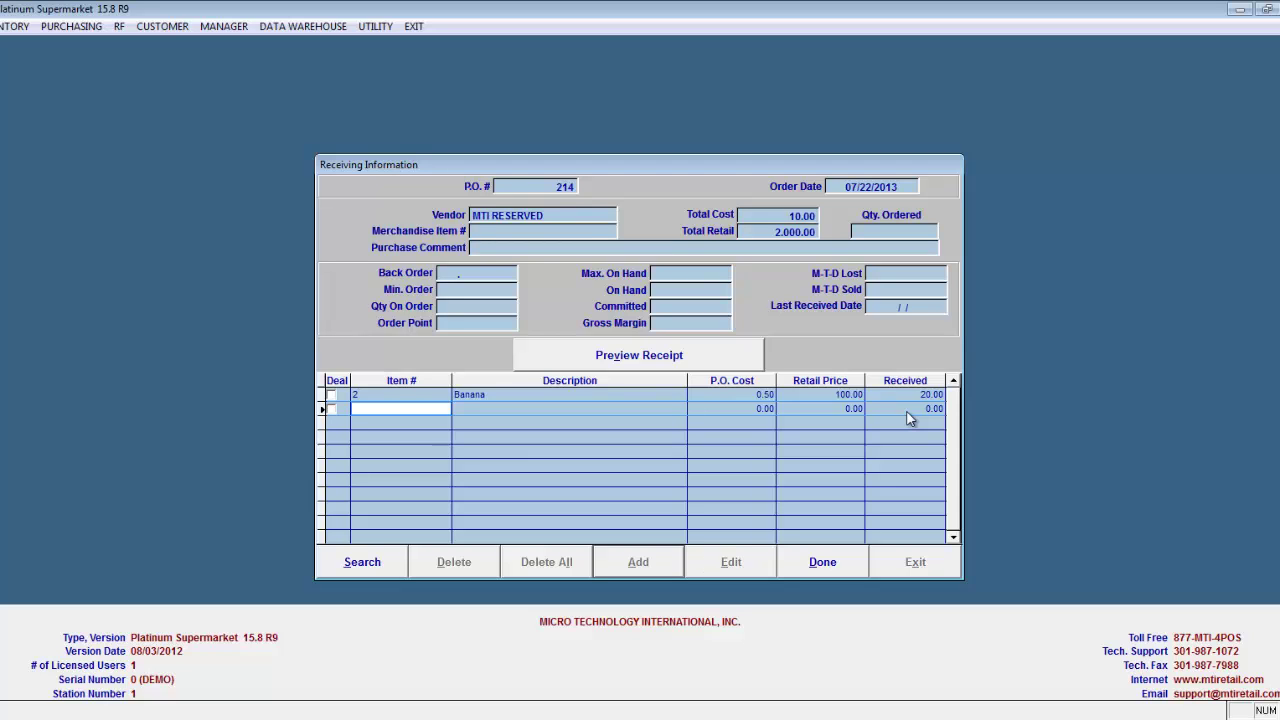
text(5254824083)
key(Return)
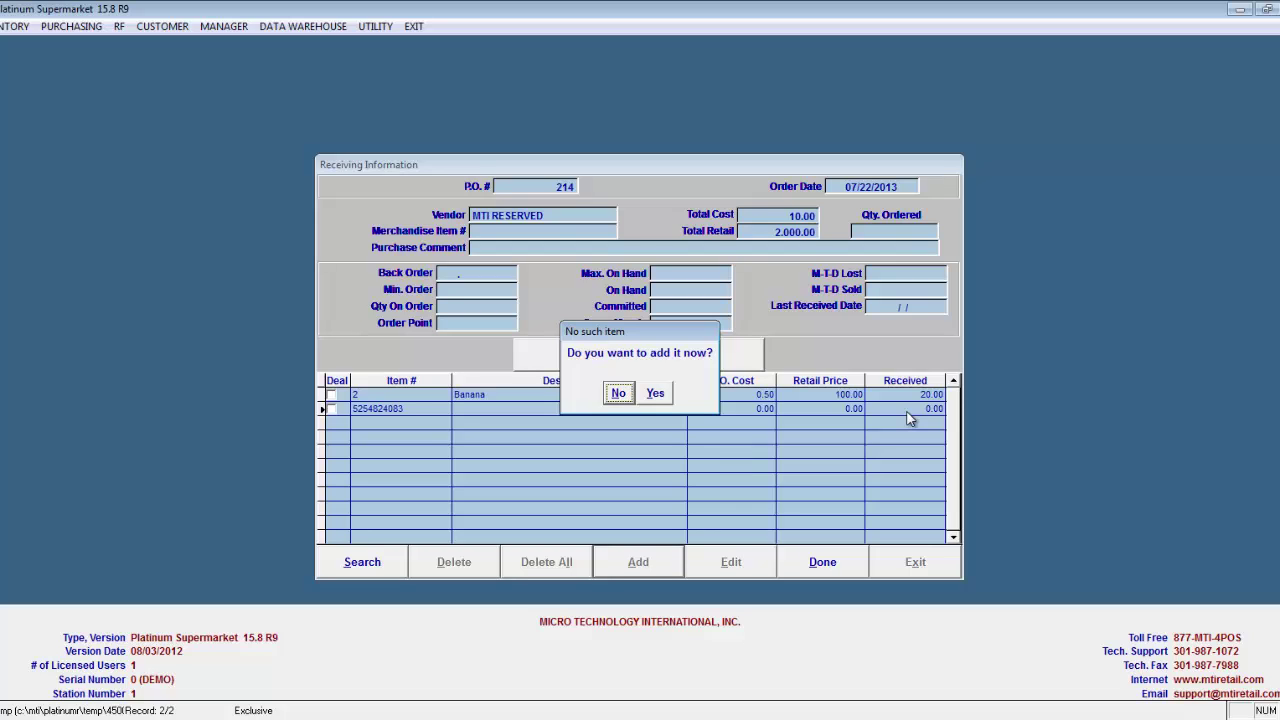
click(660, 396)
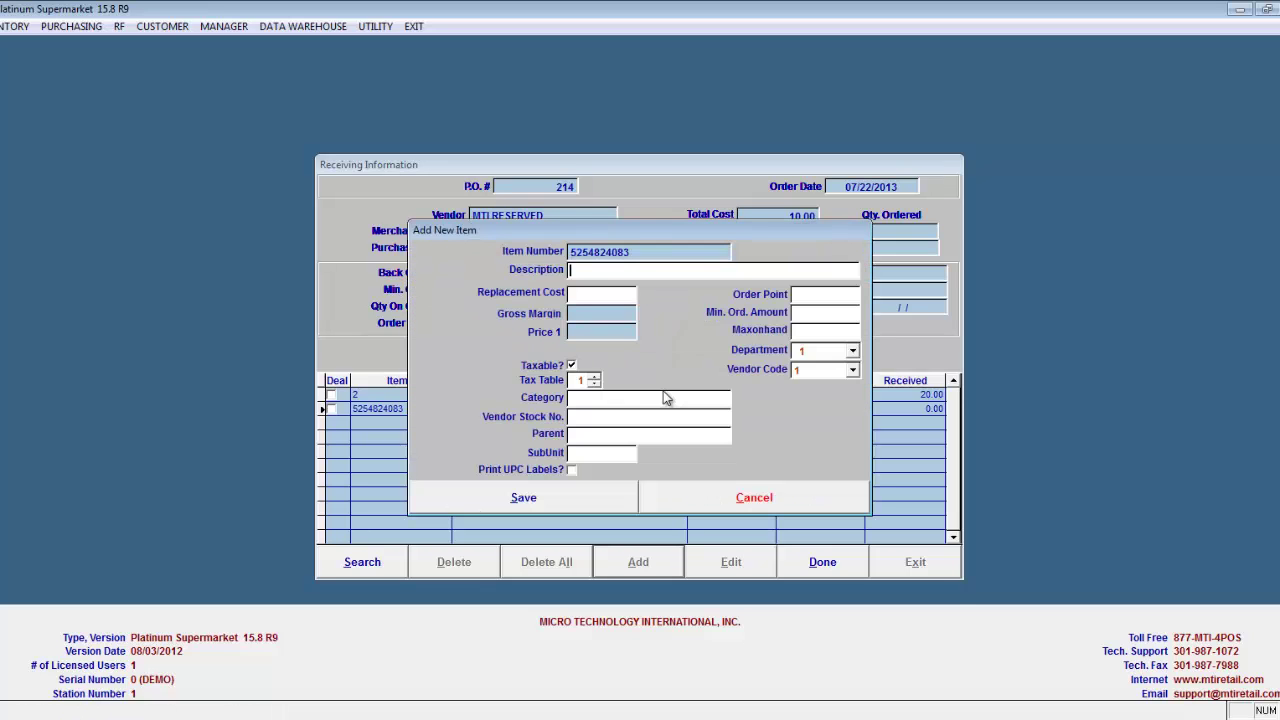
- Save the new item with description SPRING WATER 20OZ, replacement cost 0.75 and price 1.00
text(SPRING WATER 20OZ)
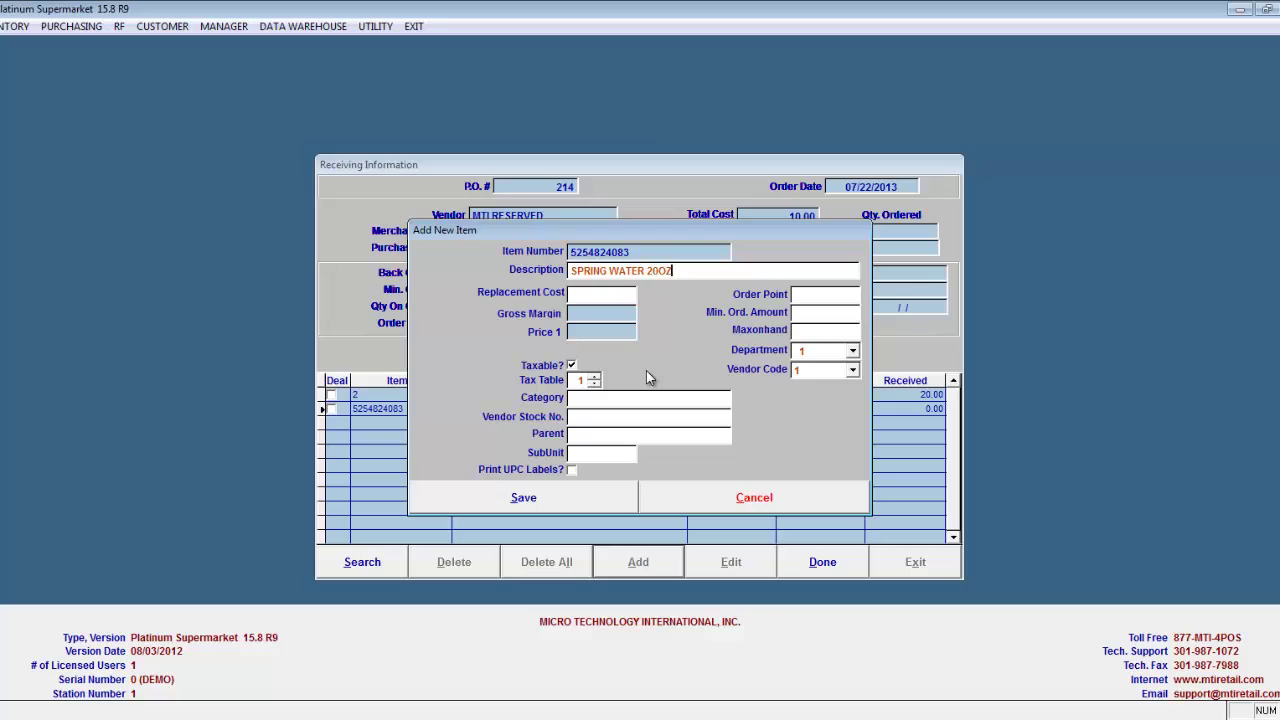
key(Tab)
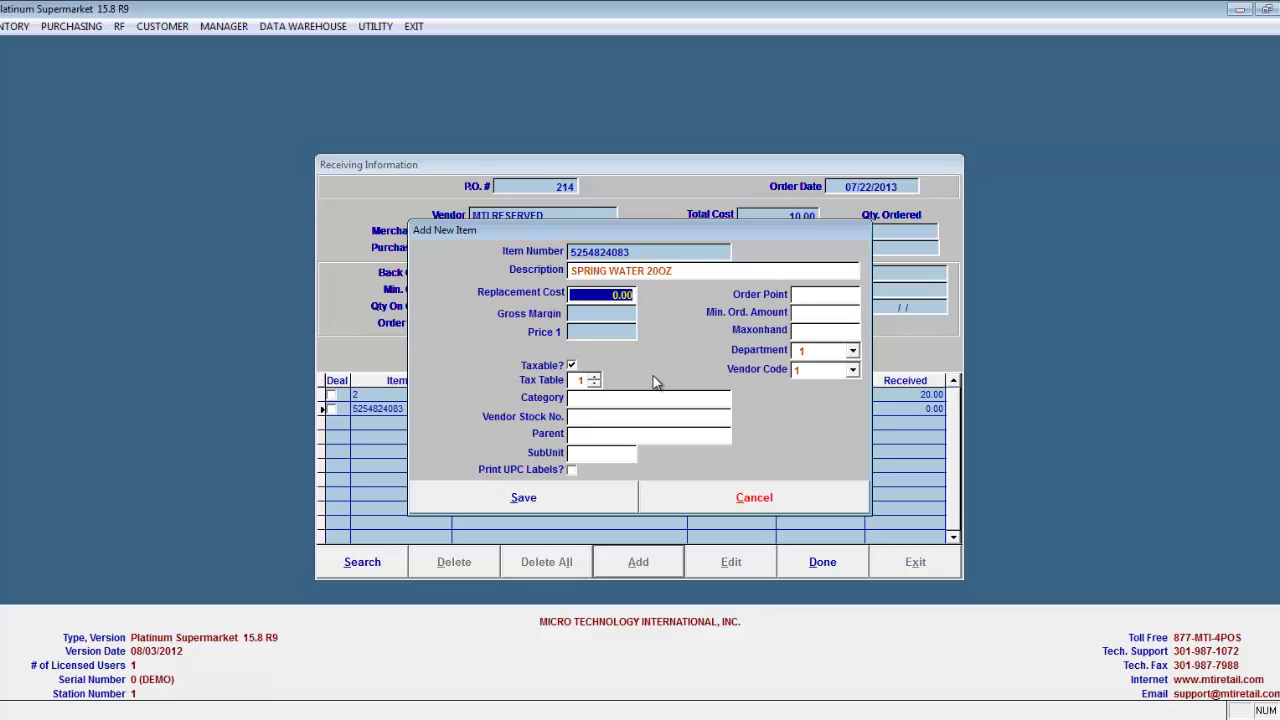
text(.75)
key(Tab)
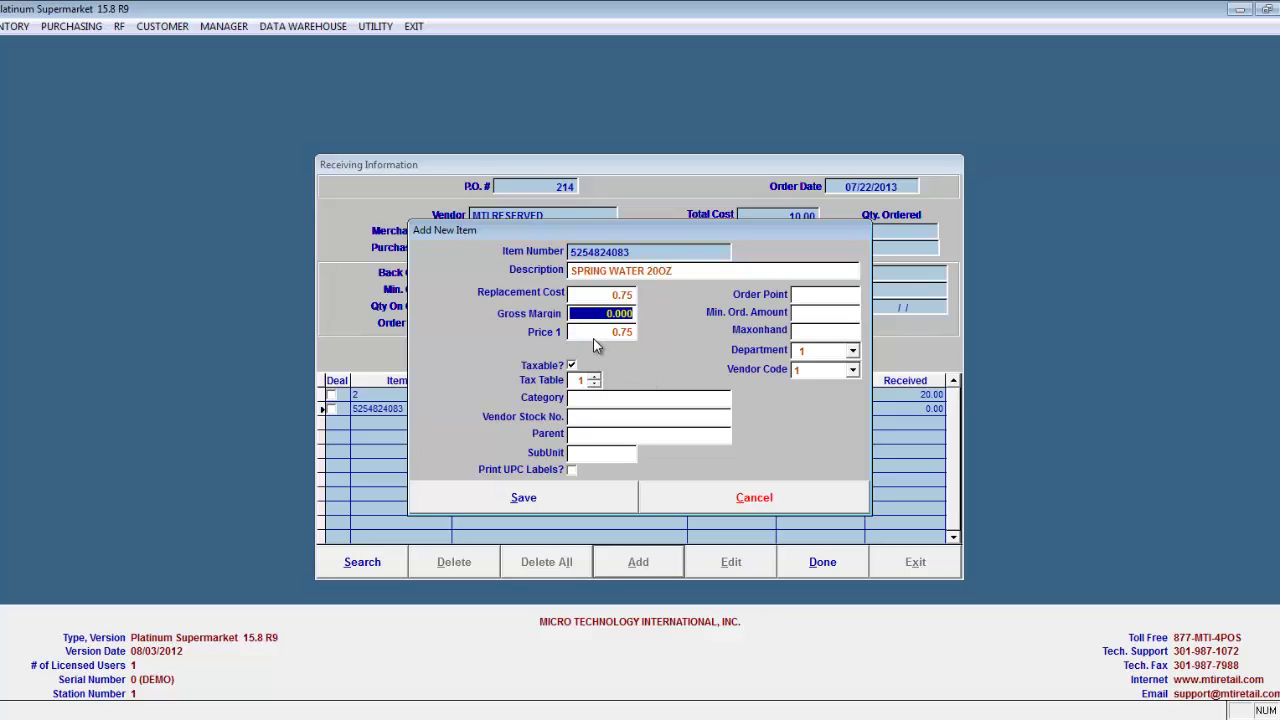
key(Tab)
text(1.00)
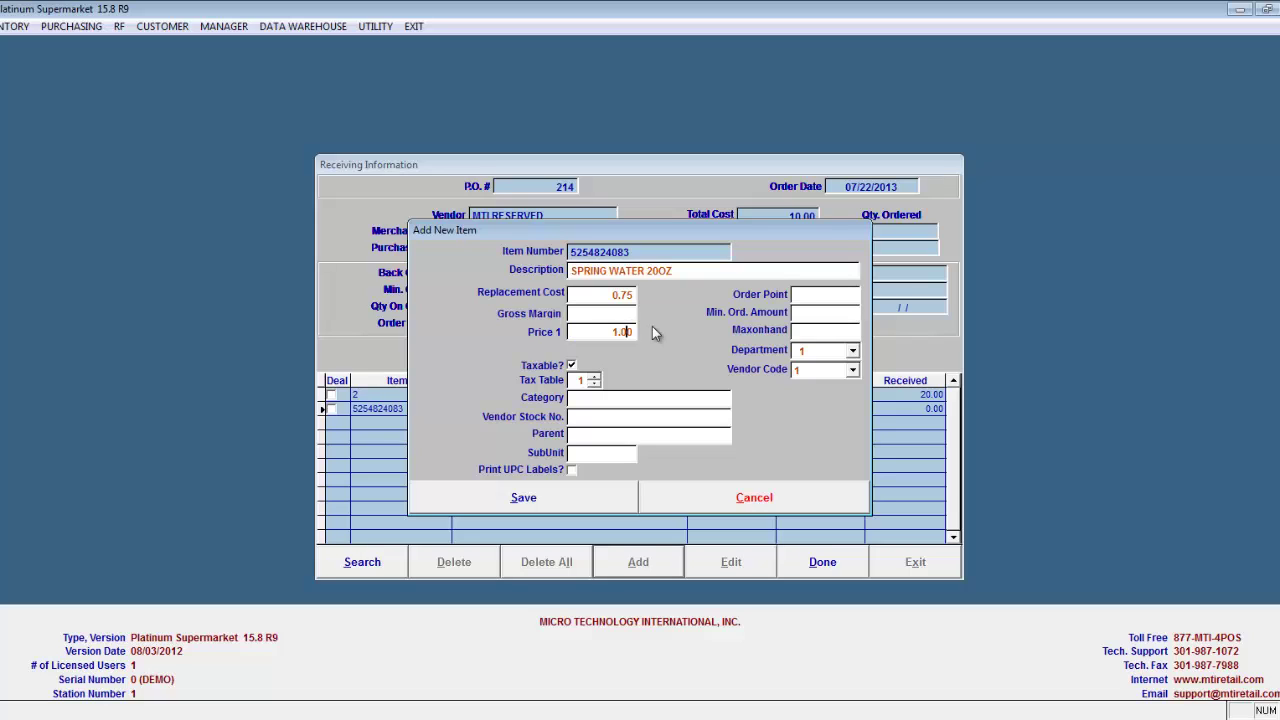
key(Tab)
click(567, 499)
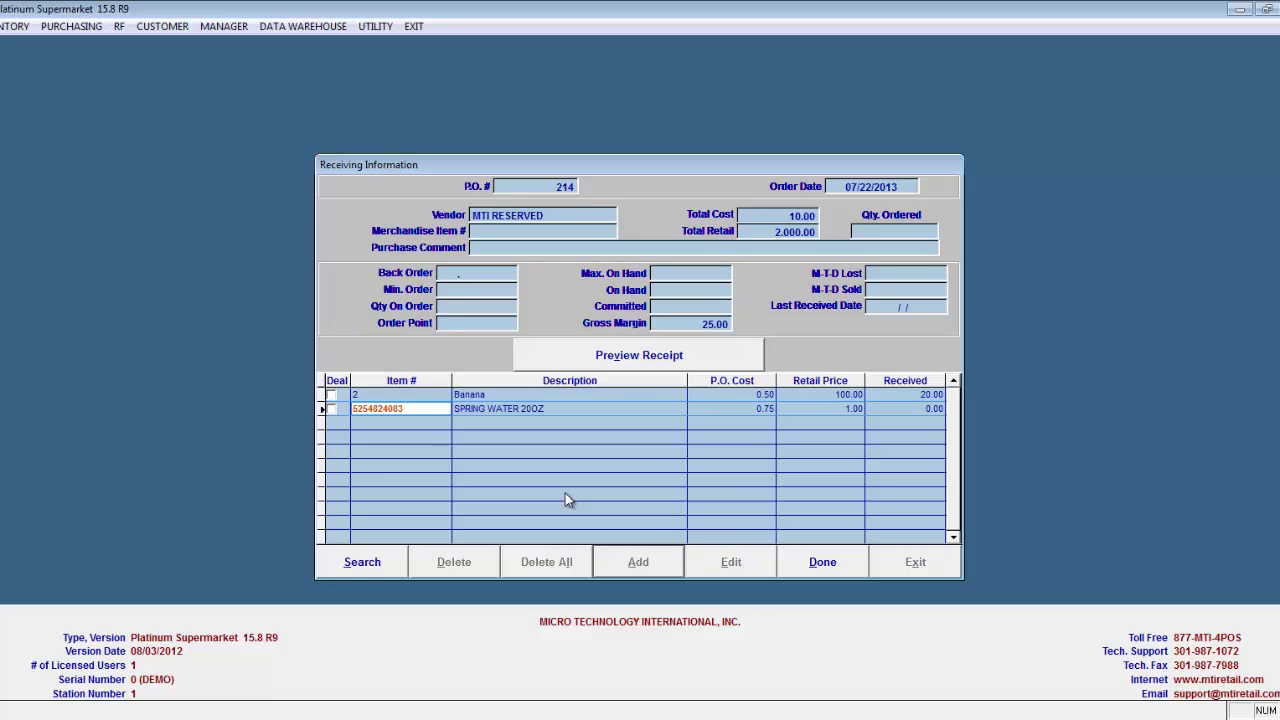
- Set the received quantity of SPRING WATER 20OZ to 10, then save and post the manual receipt
click(927, 409)
text(10)
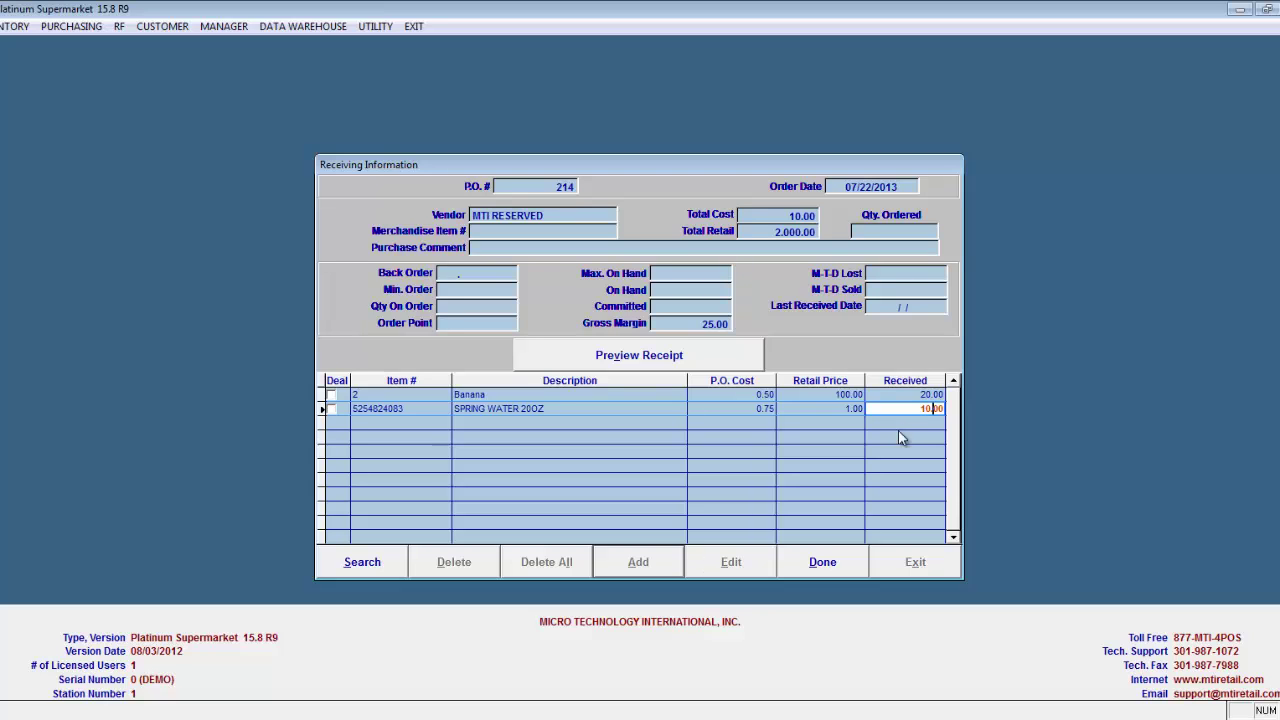
click(826, 562)
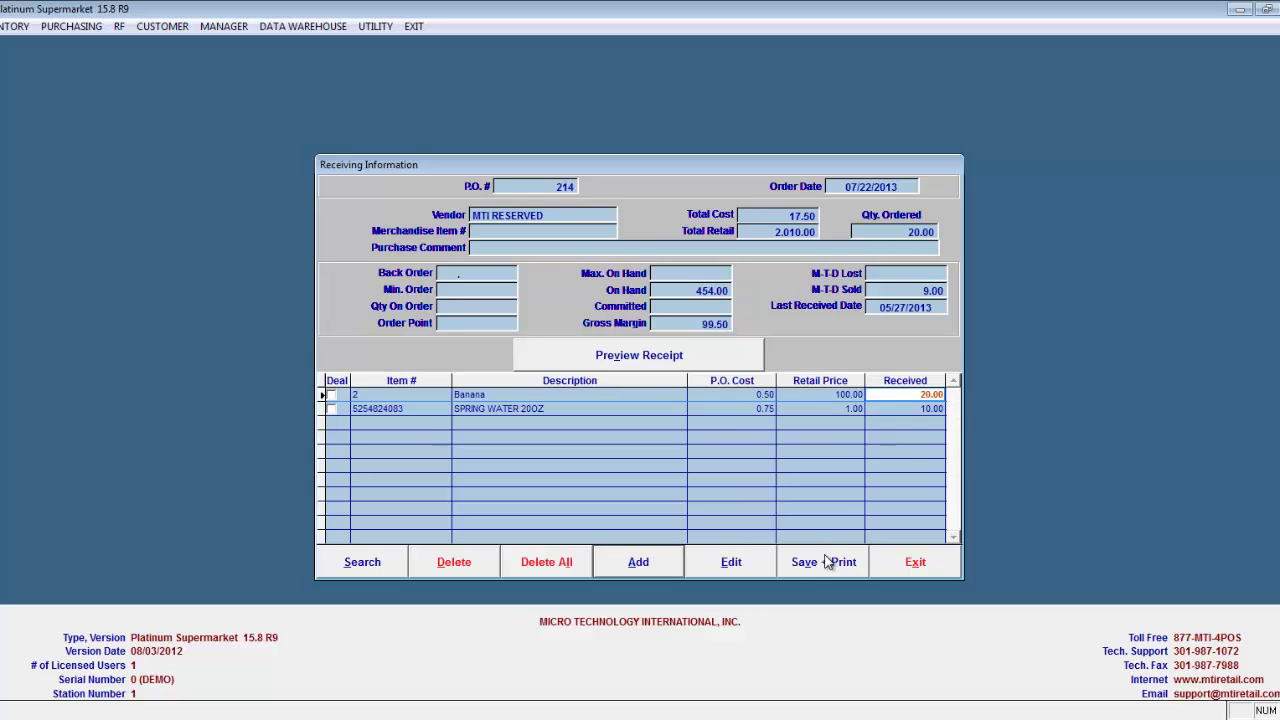
click(826, 562)
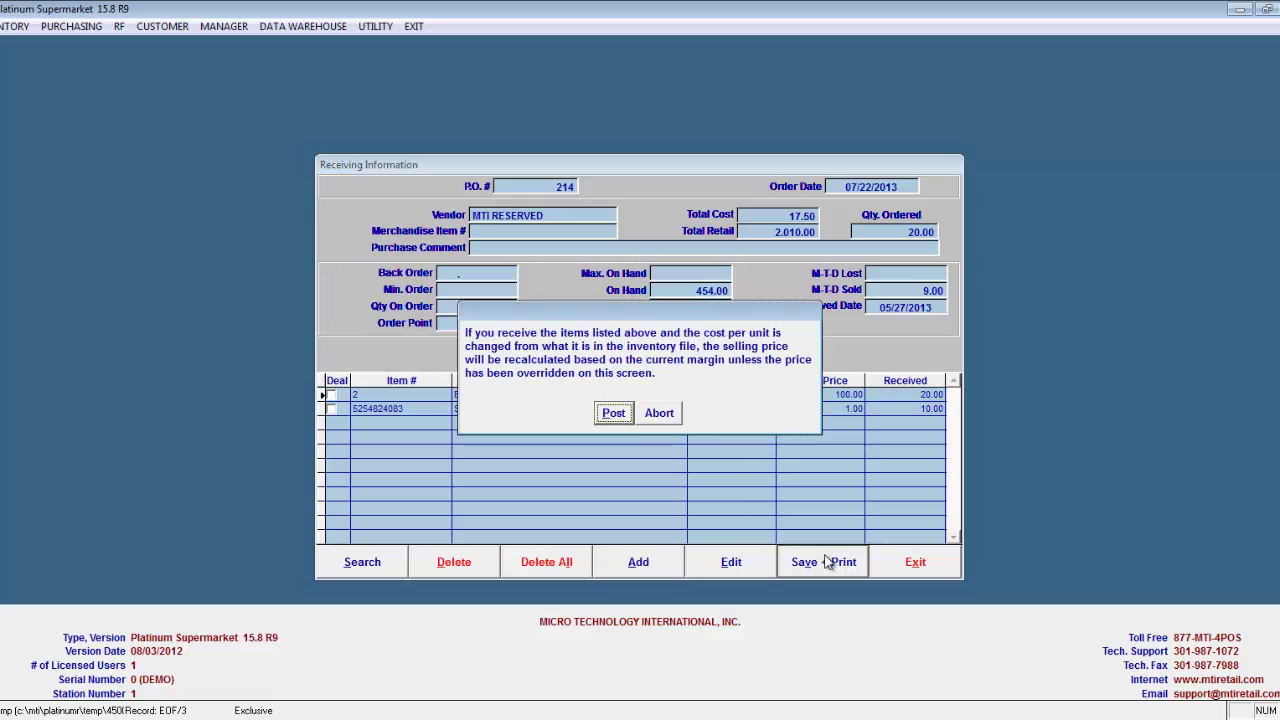
click(613, 413)
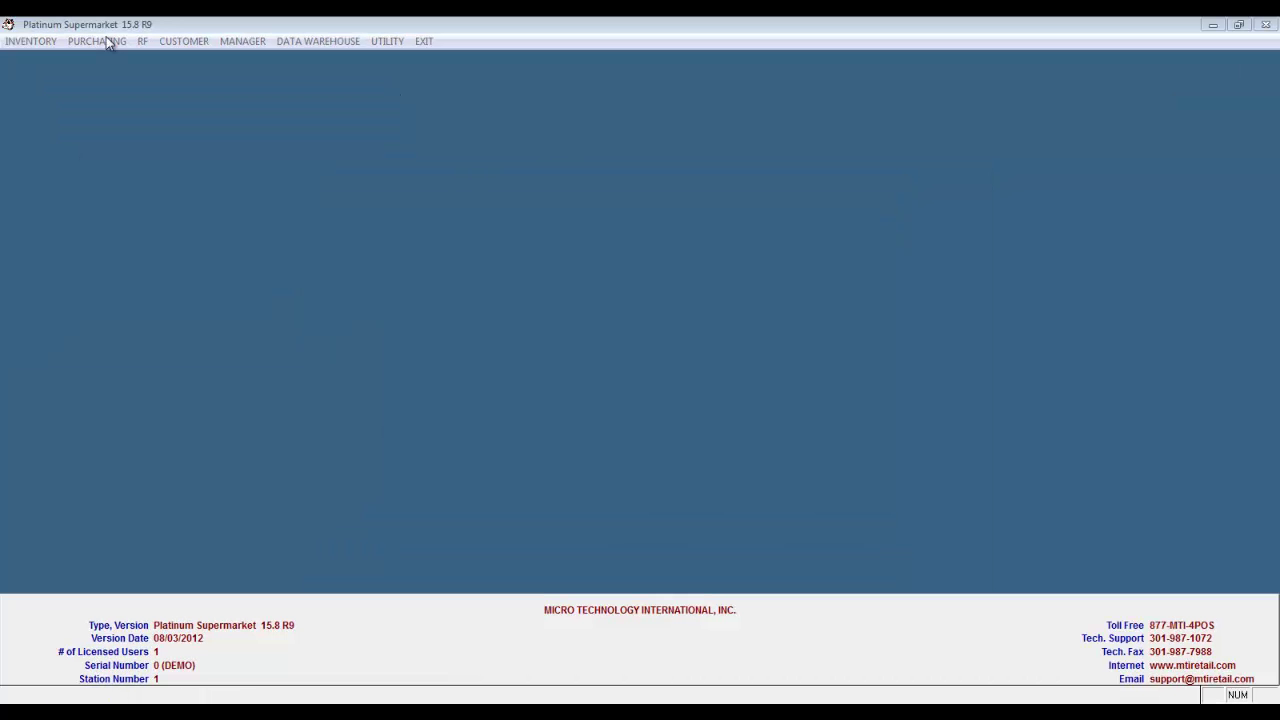
- Review the vendor information record for MTI RESERVED and close it
click(105, 41)
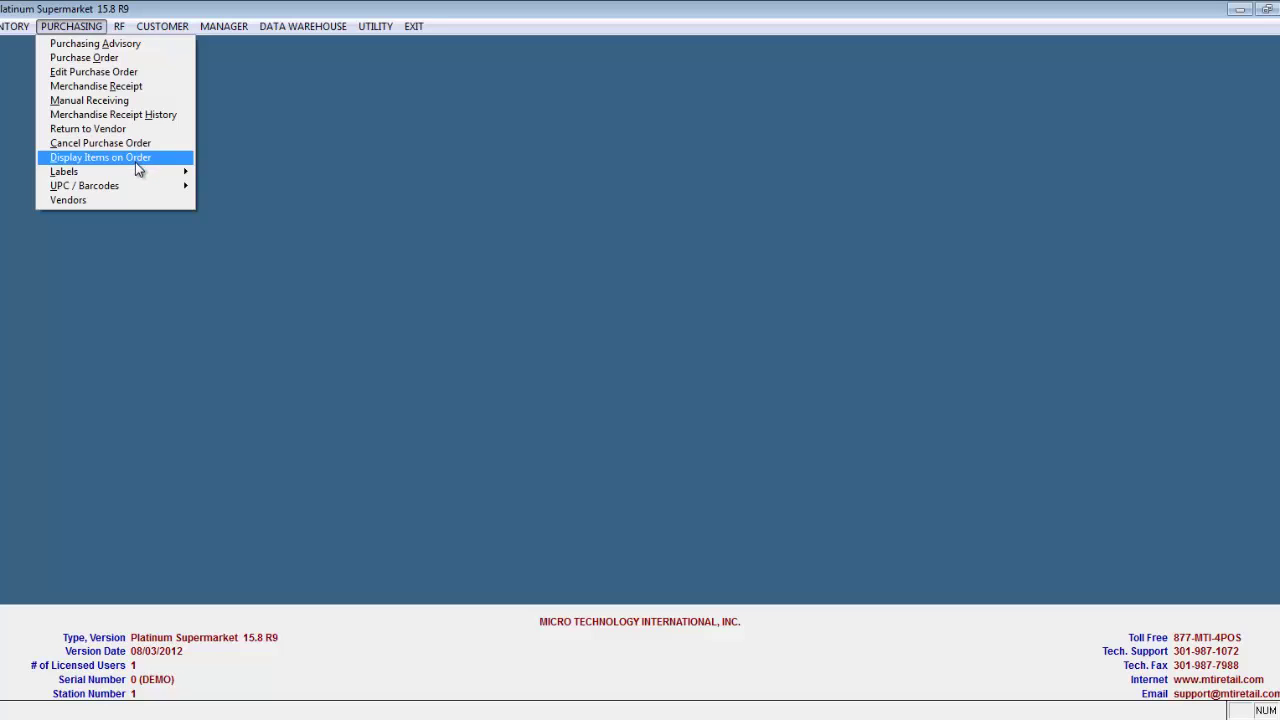
mouse_move(135, 188)
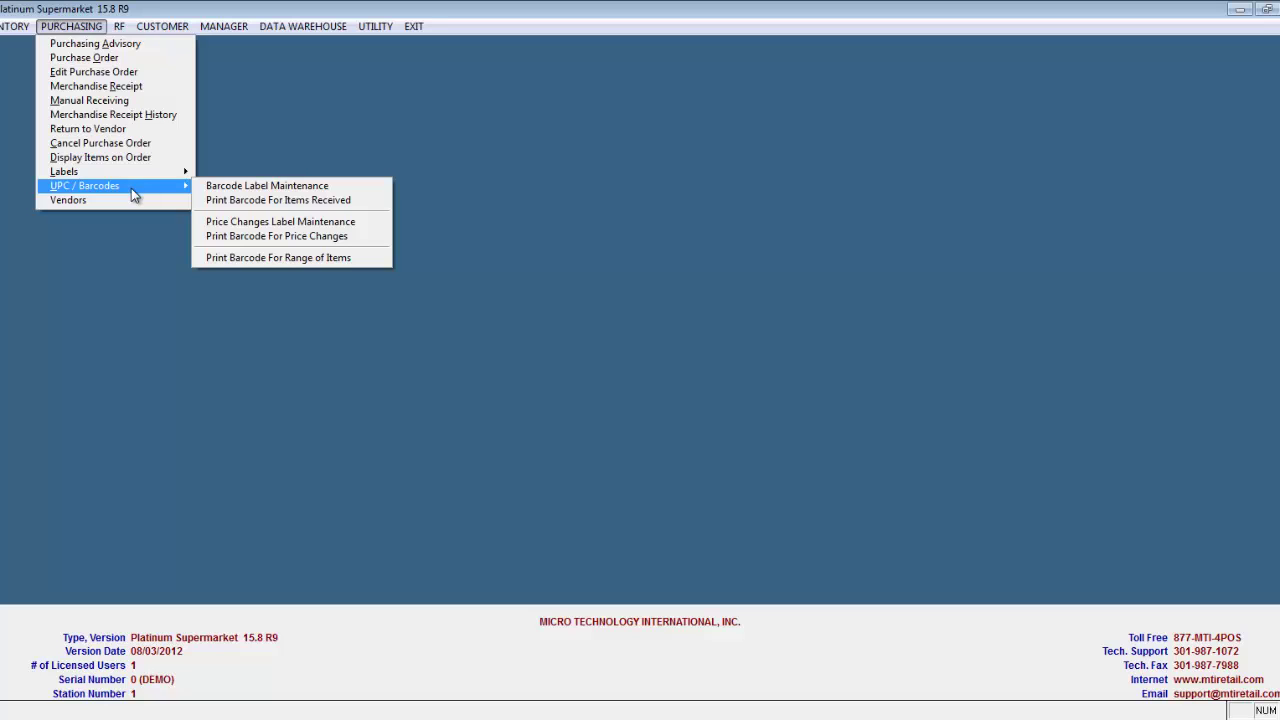
click(128, 202)
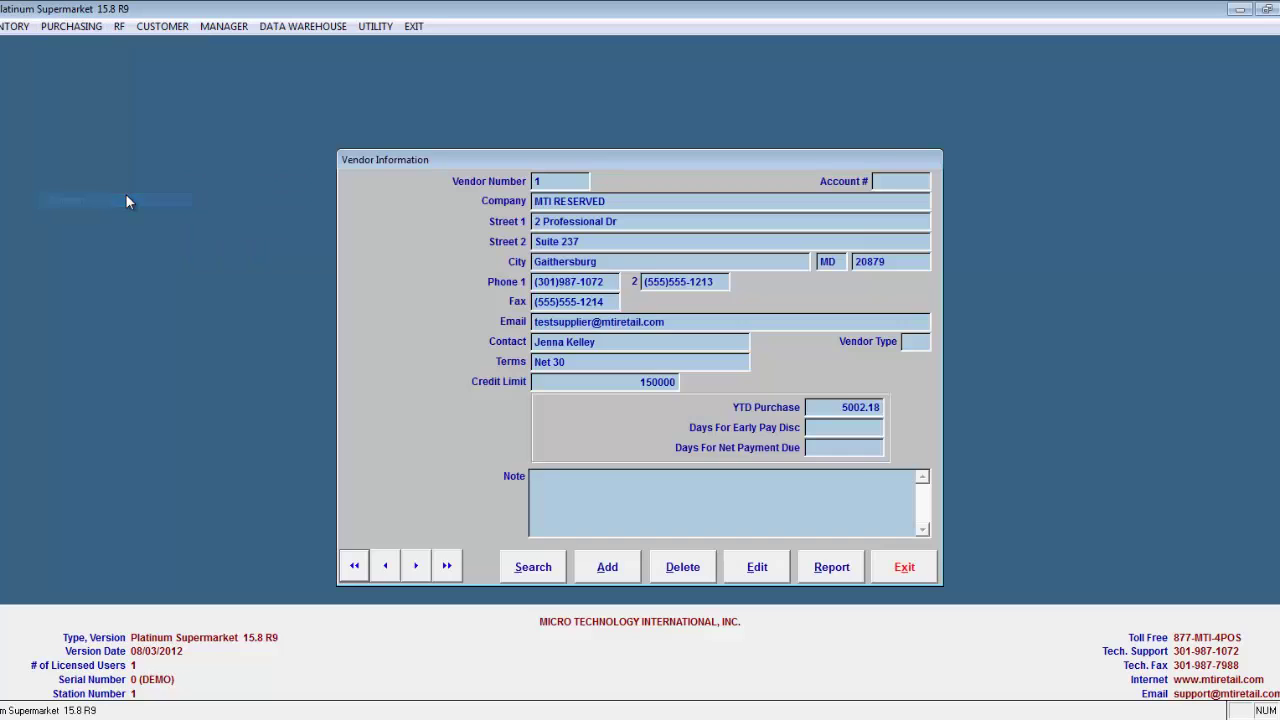
click(904, 568)
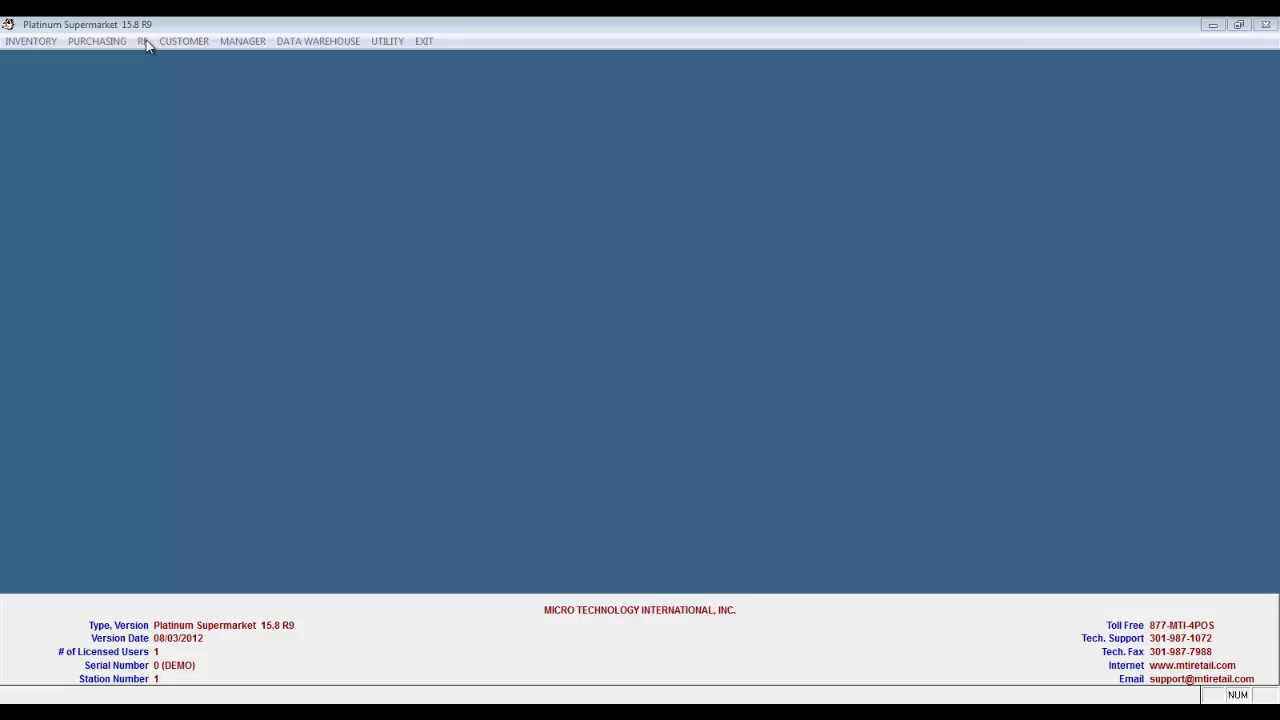
- View the available RF functions and close them again
click(144, 41)
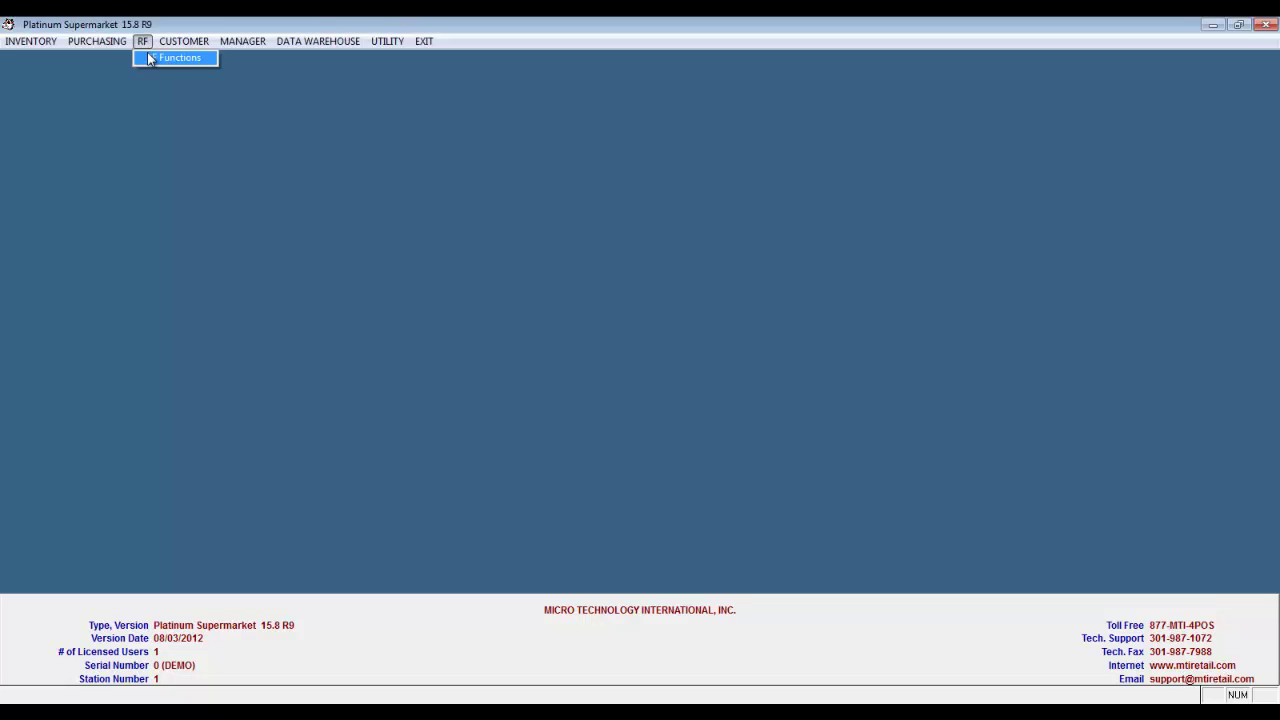
click(150, 59)
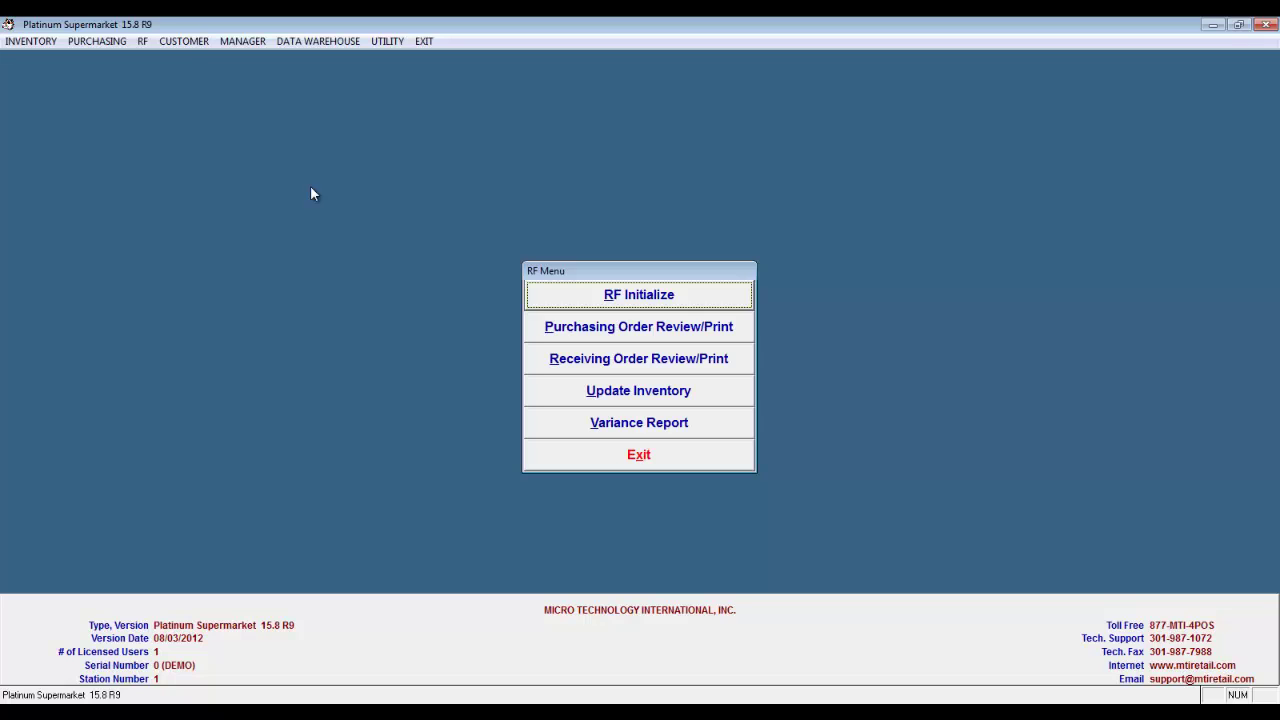
key(Escape)
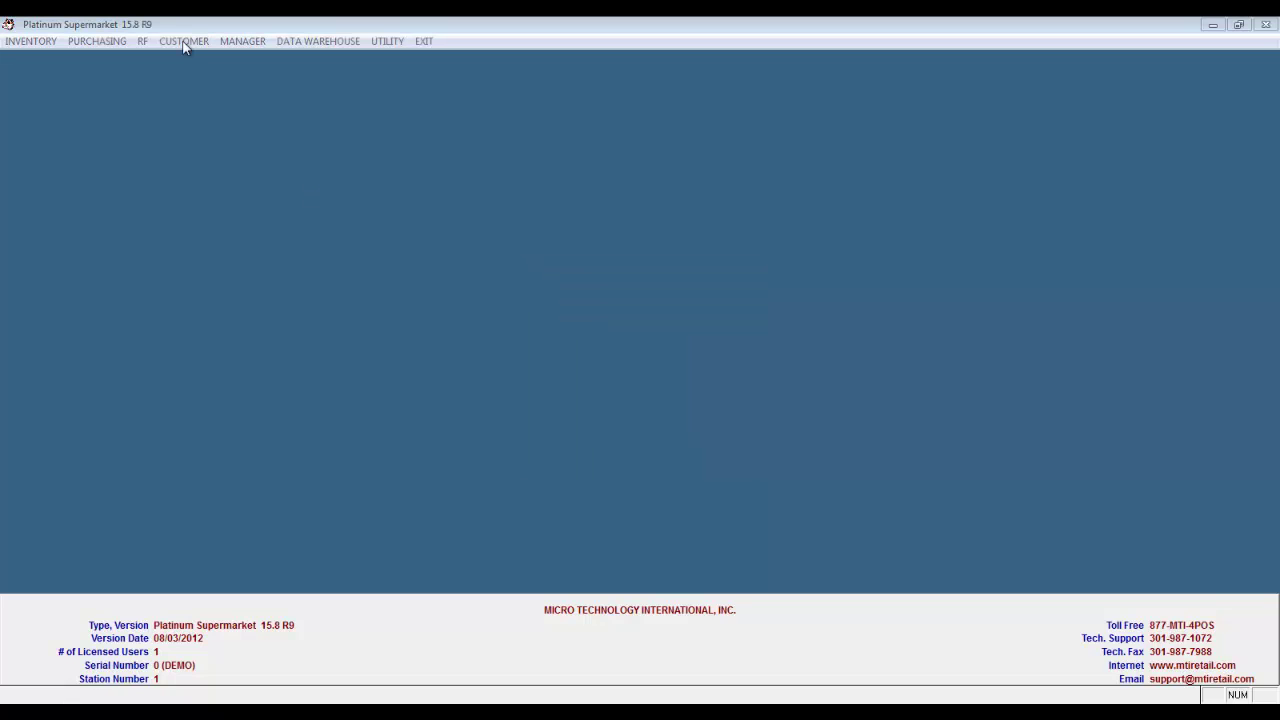
click(184, 42)
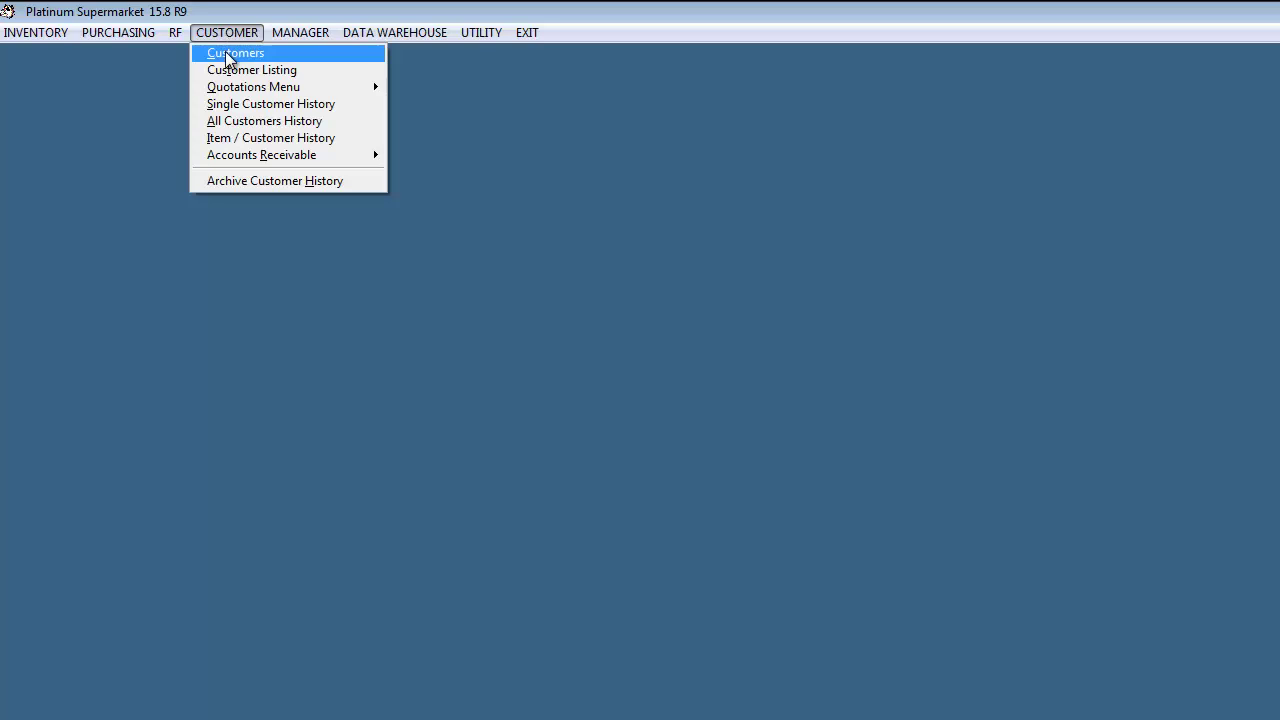
mouse_move(240, 88)
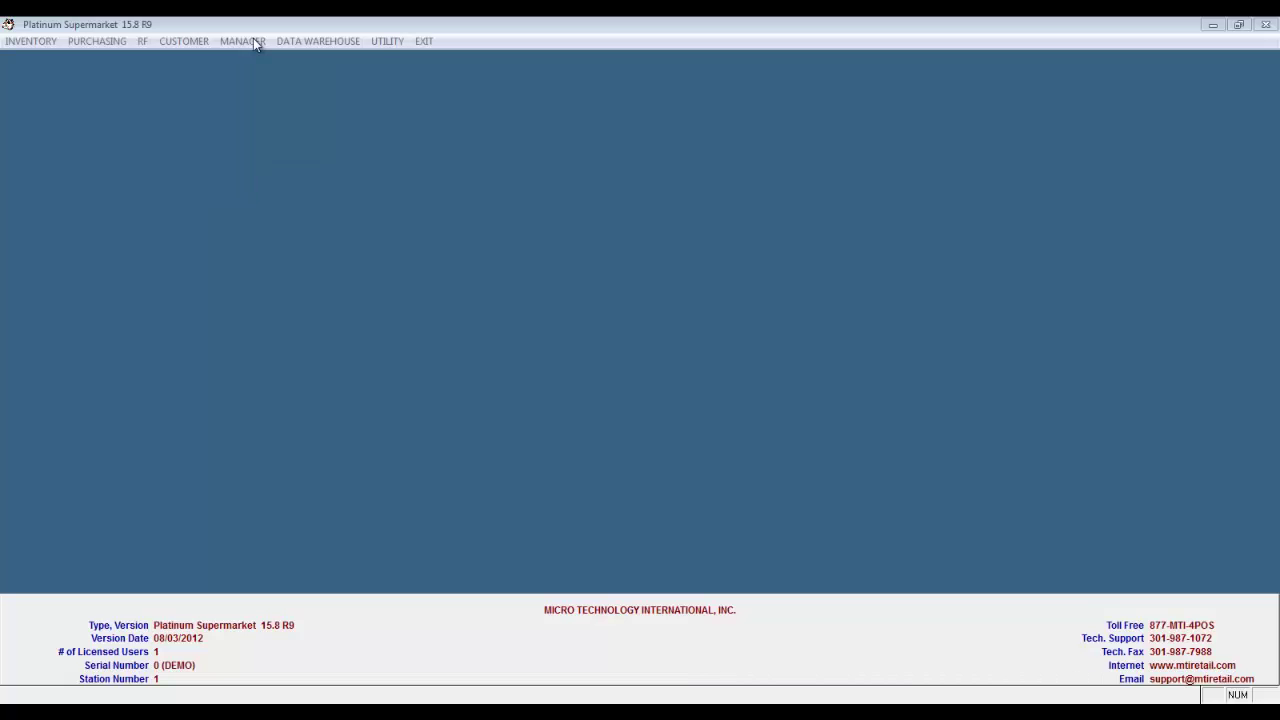
click(243, 41)
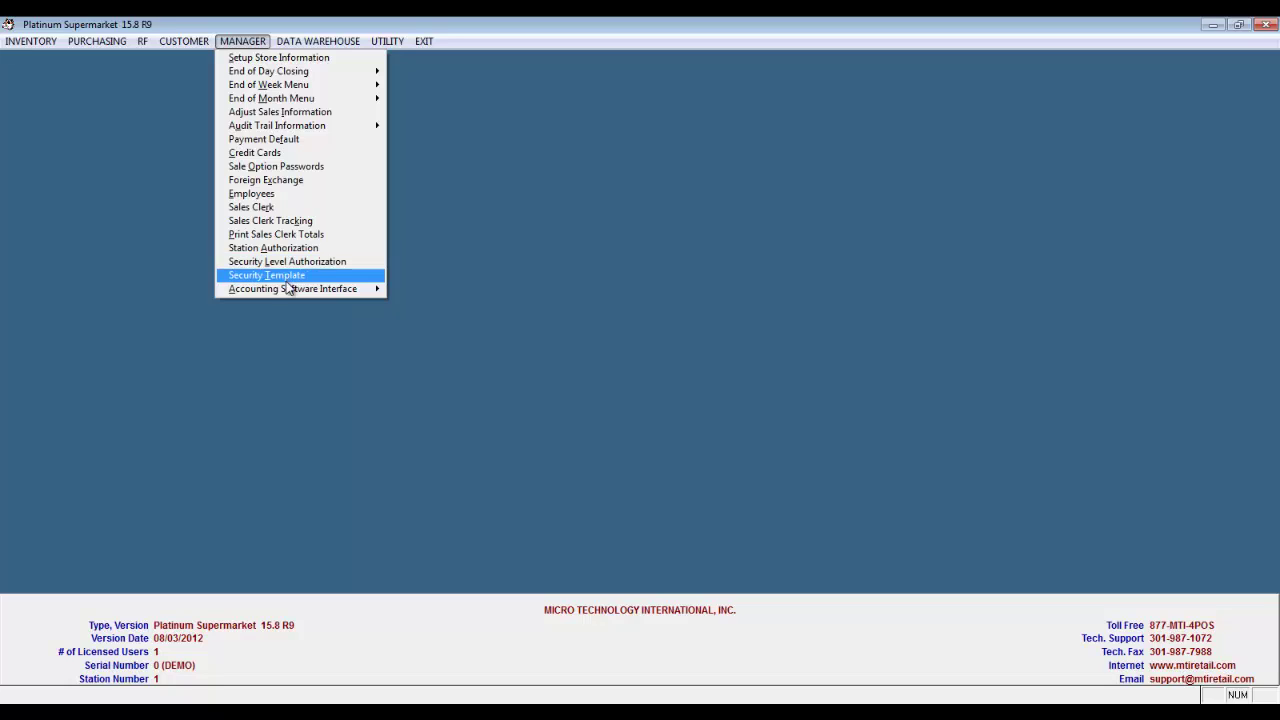
mouse_move(289, 290)
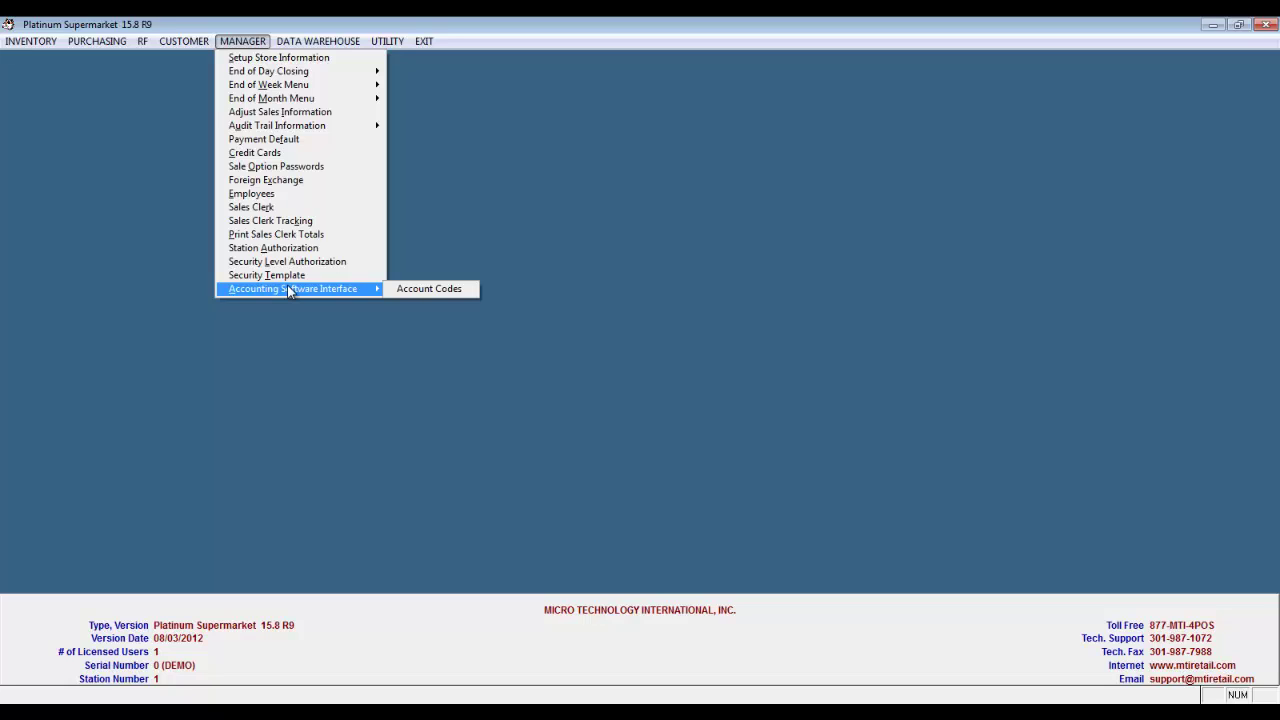
click(287, 288)
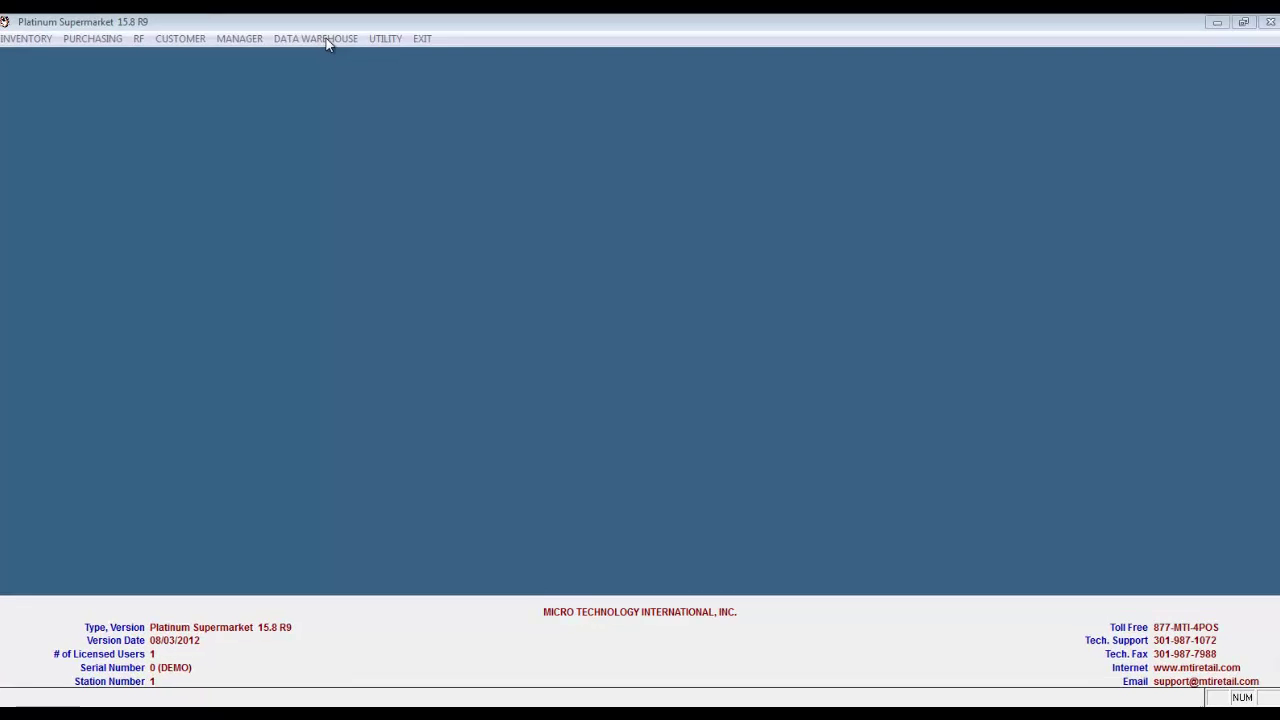
- Examine the data warehouse report criteria for Daily Sales, Store Cost Analysis, Inventory Item No., Sales Clerk and Transaction Dates
click(328, 41)
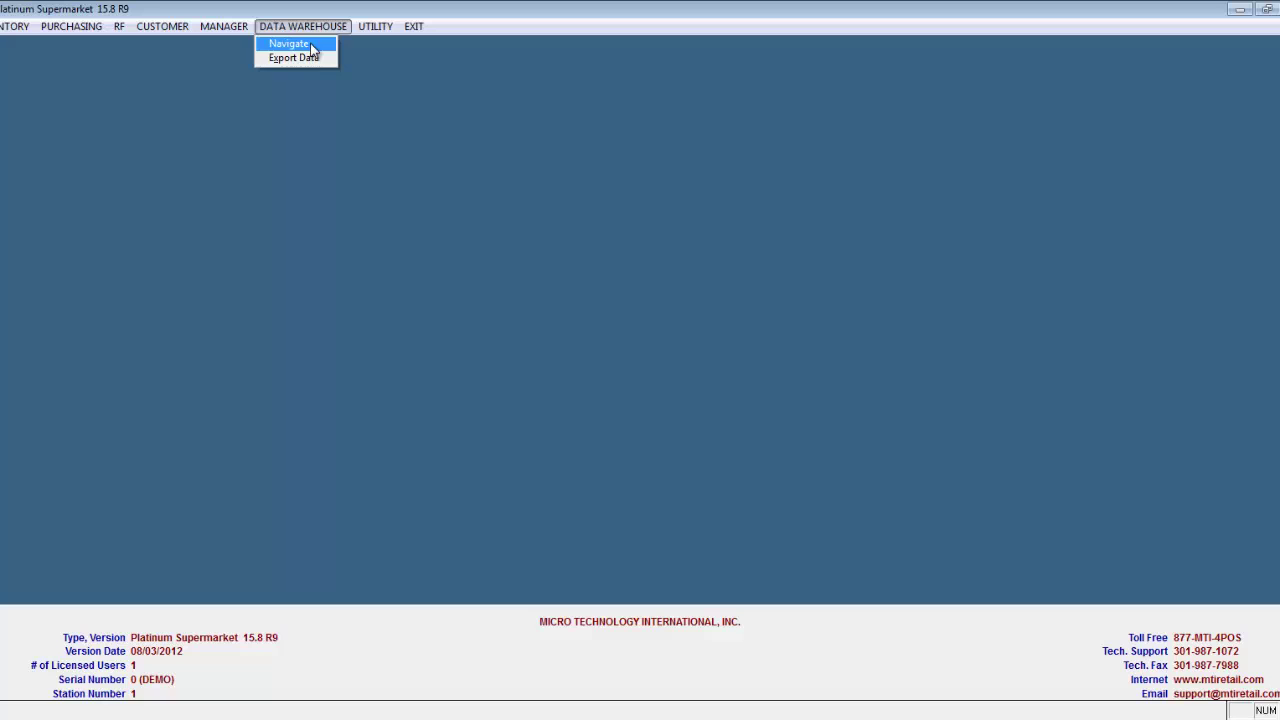
click(290, 44)
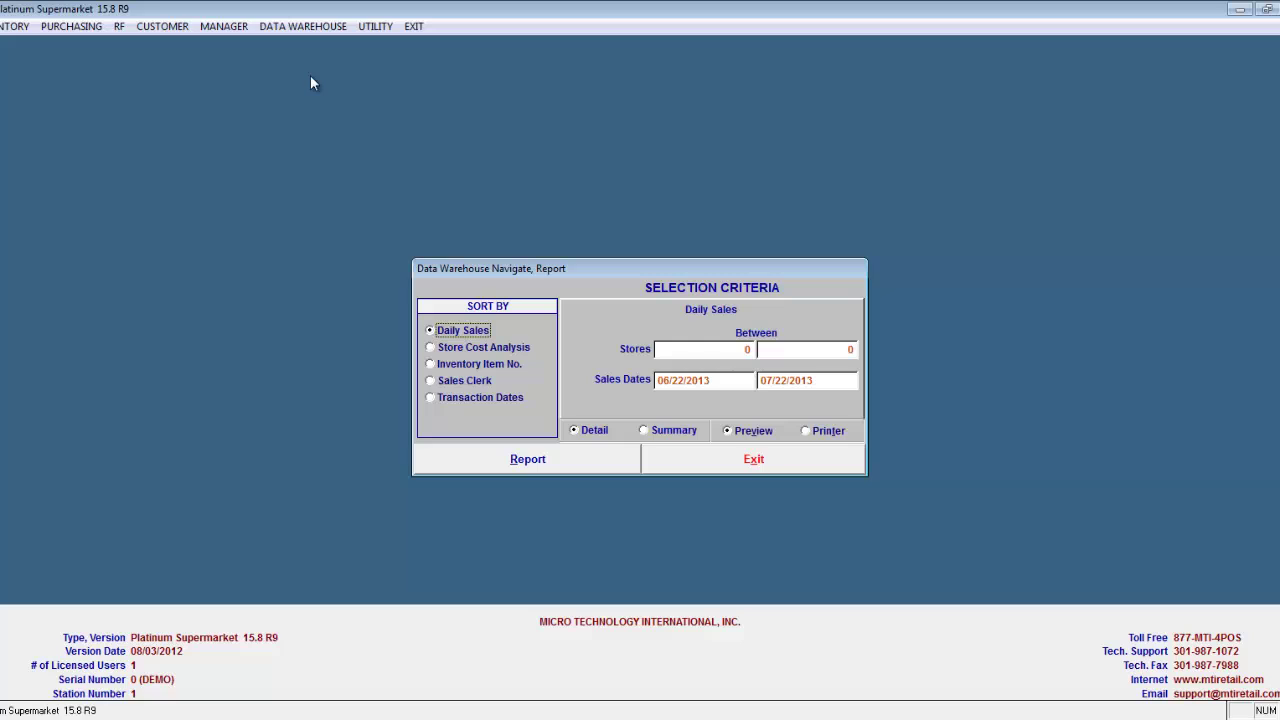
click(431, 350)
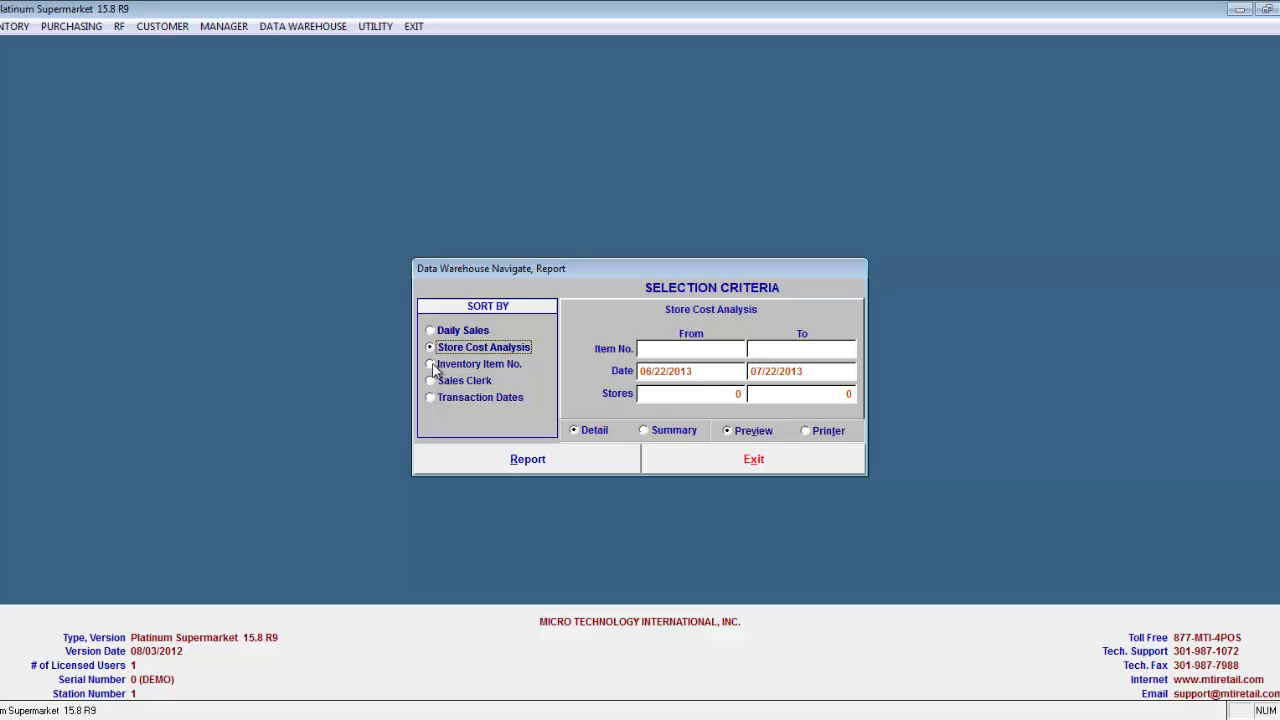
click(431, 365)
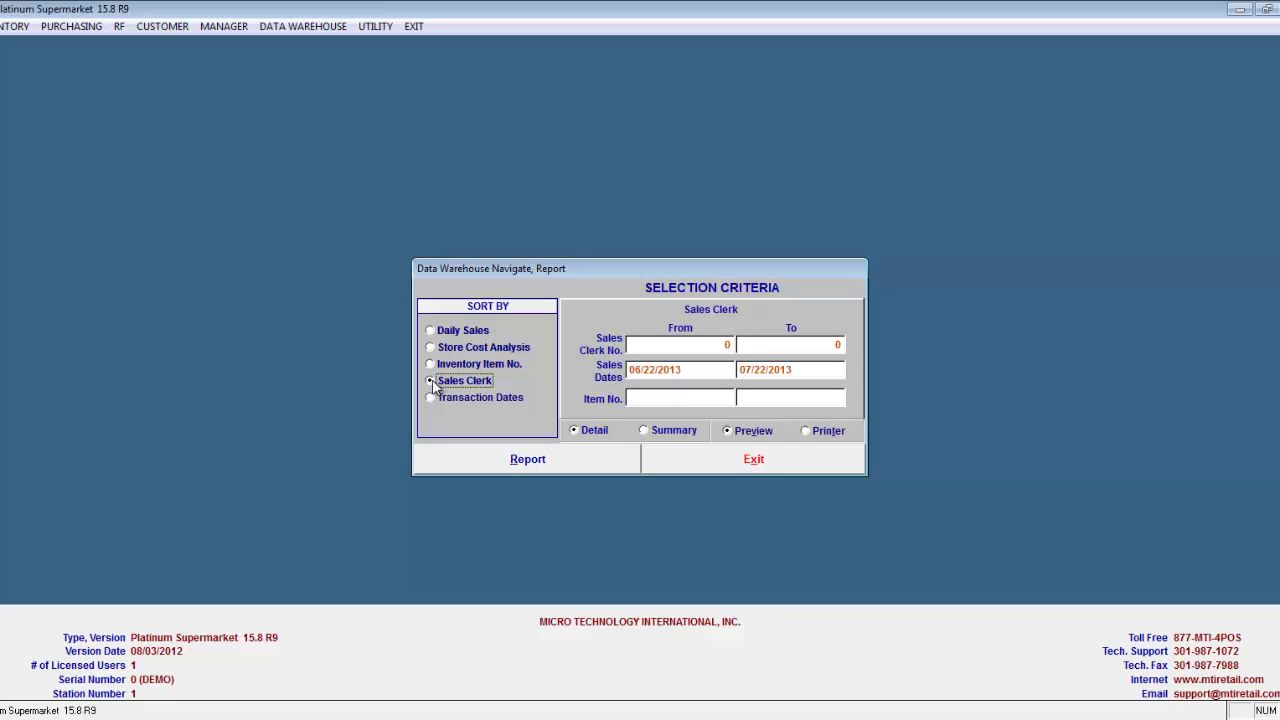
click(431, 399)
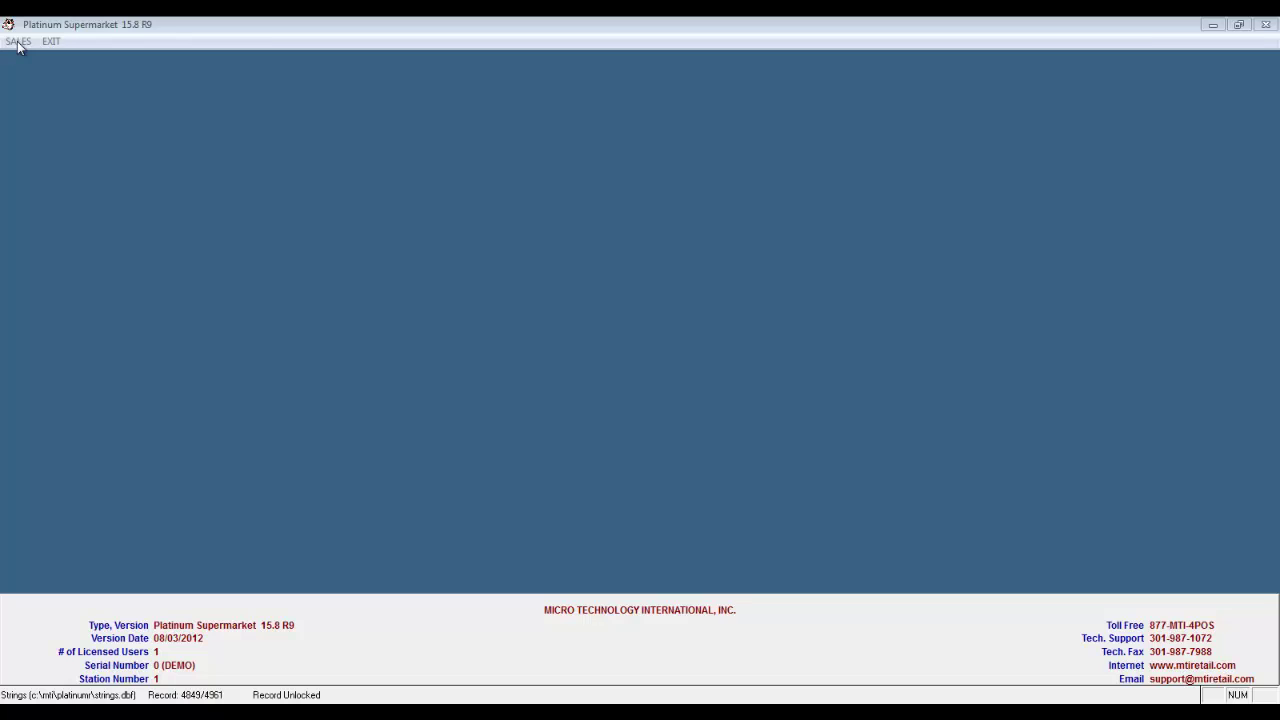
- Start a sale with the customer search bypassed, and ring up item 2 (Banana) and SPRING WATER 20OZ by its barcode number
click(18, 43)
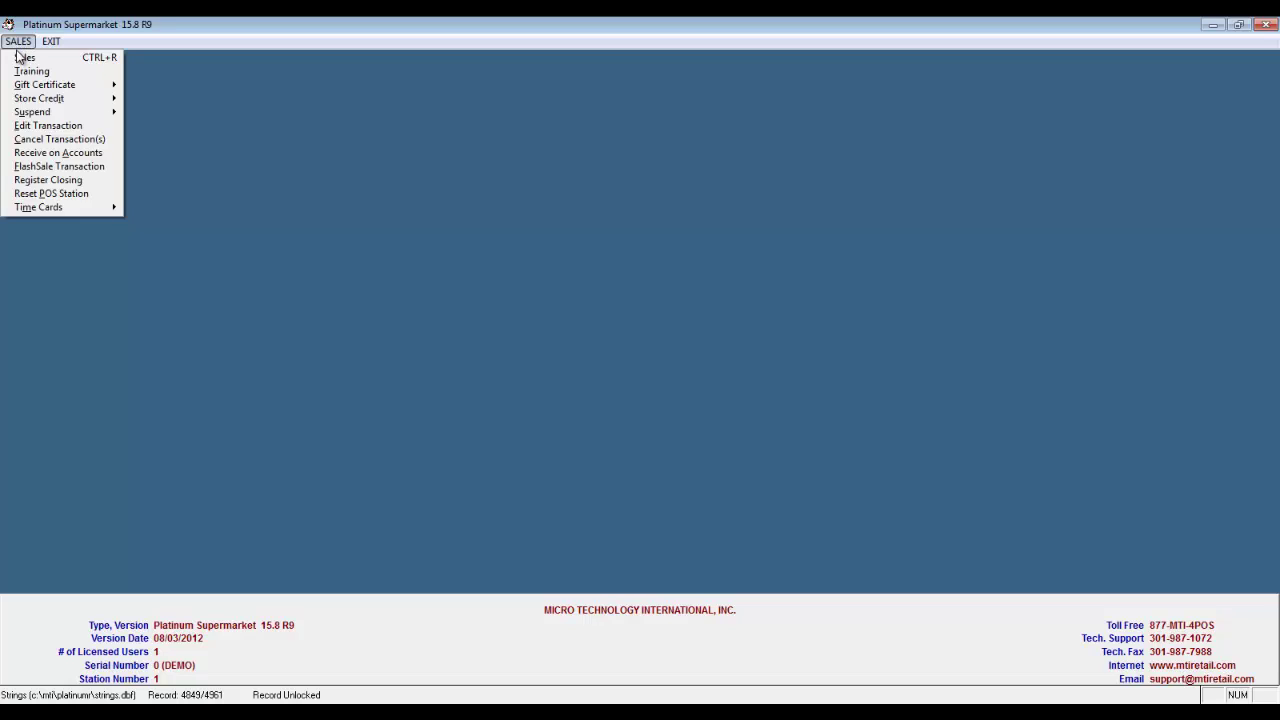
click(24, 58)
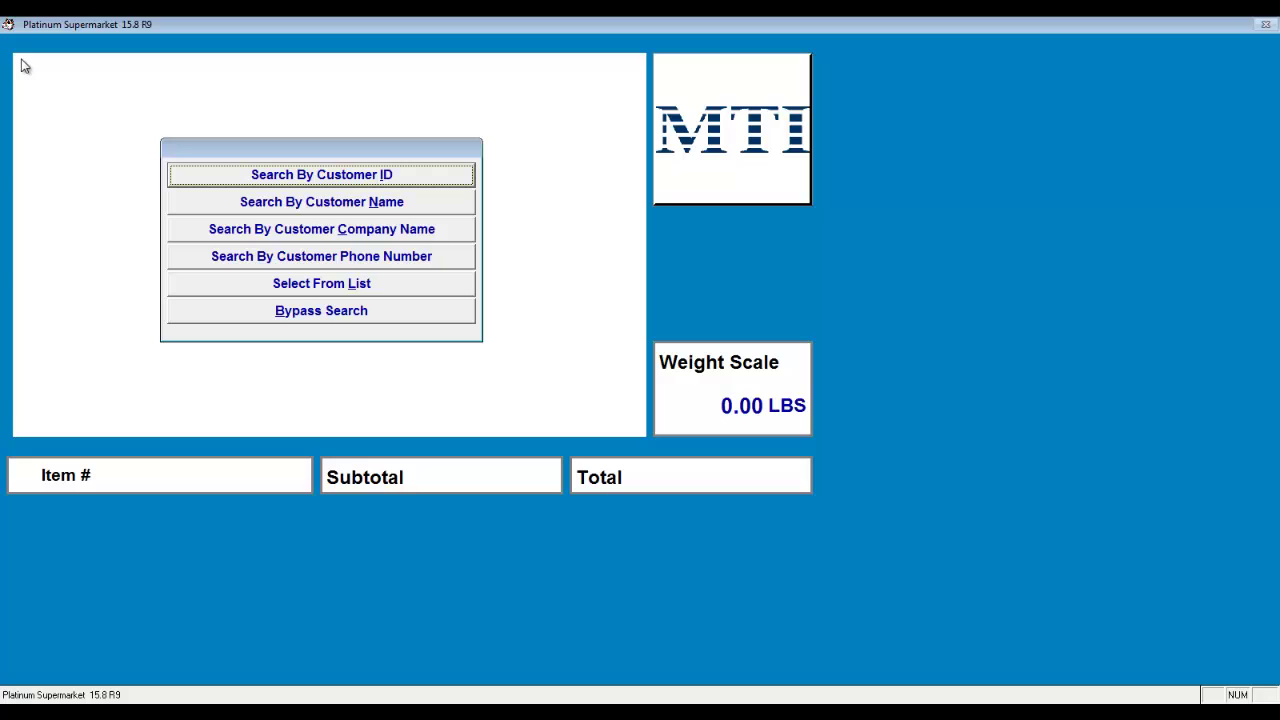
click(316, 311)
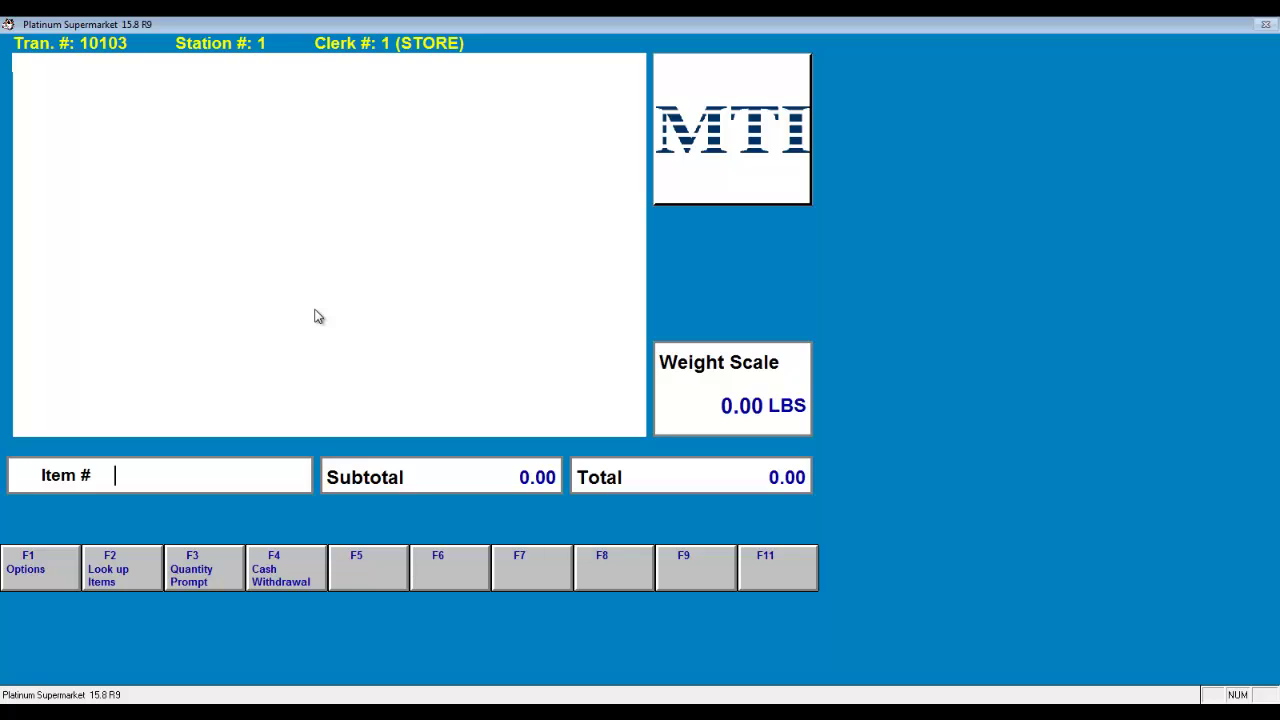
text(2)
key(Return)
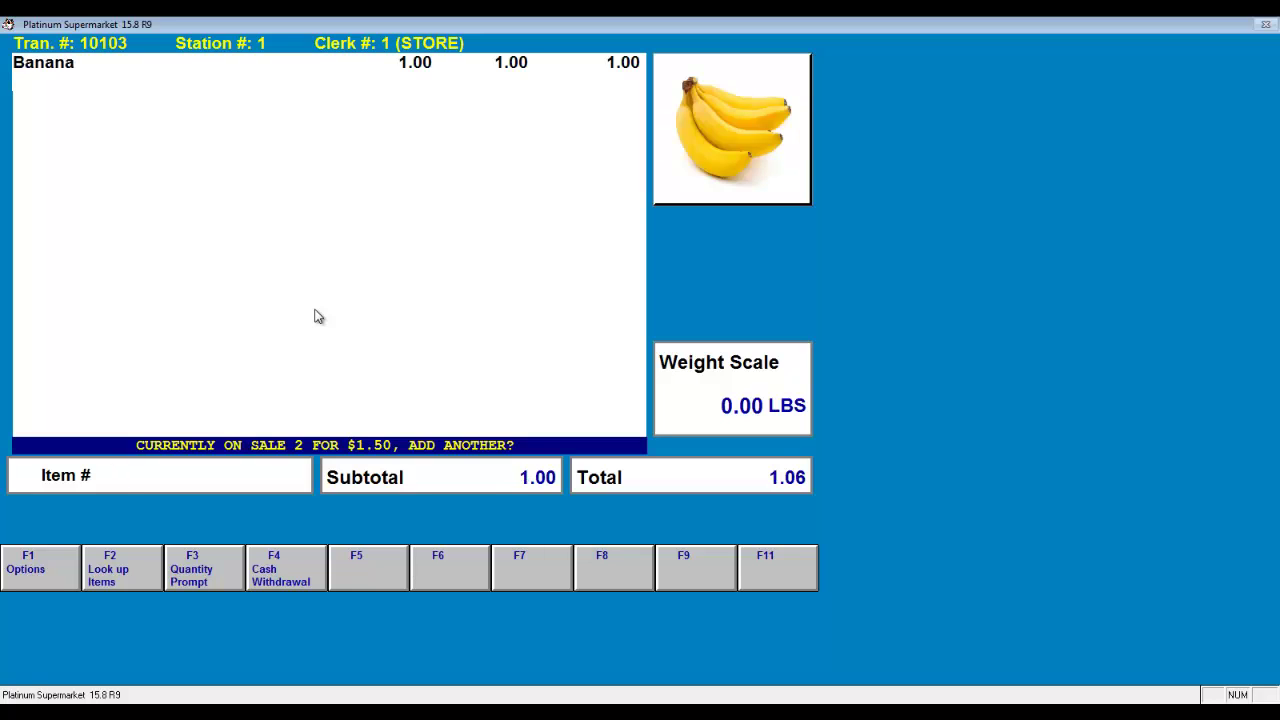
text(052548240637)
key(Return)
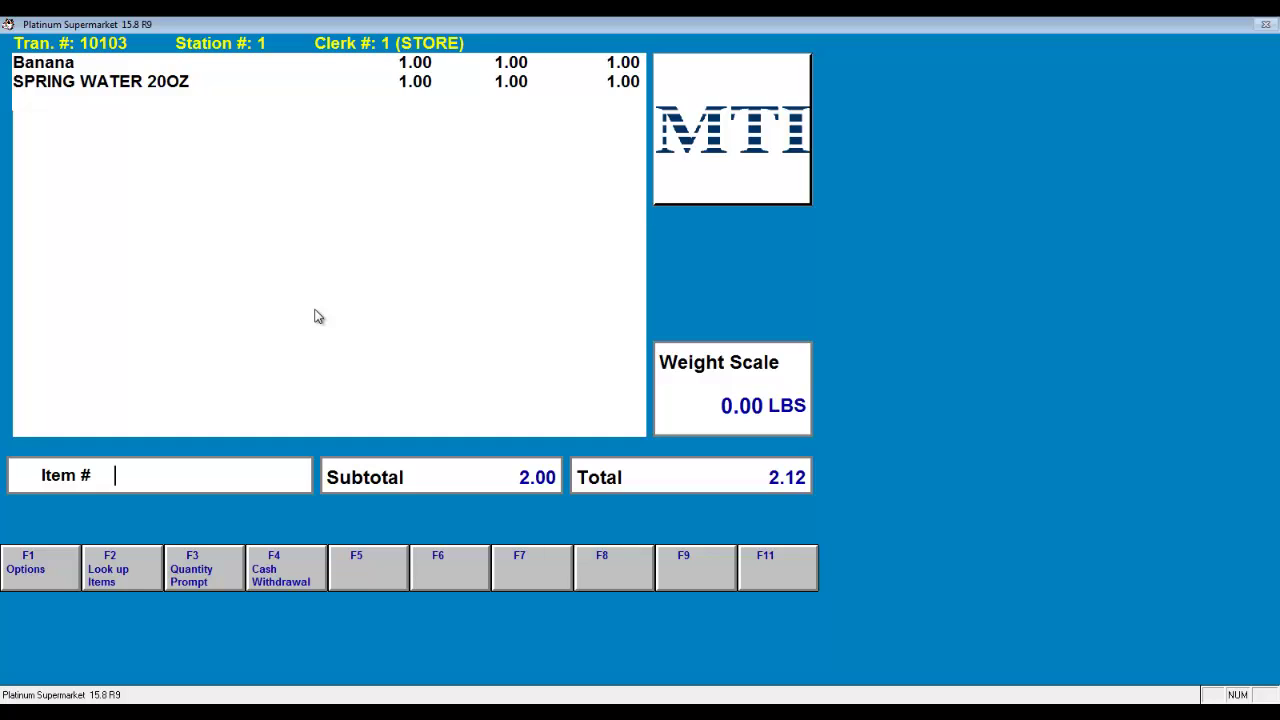
- Total the sale, tender 5.00 in cash and complete the transaction without printing a receipt
key(Return)
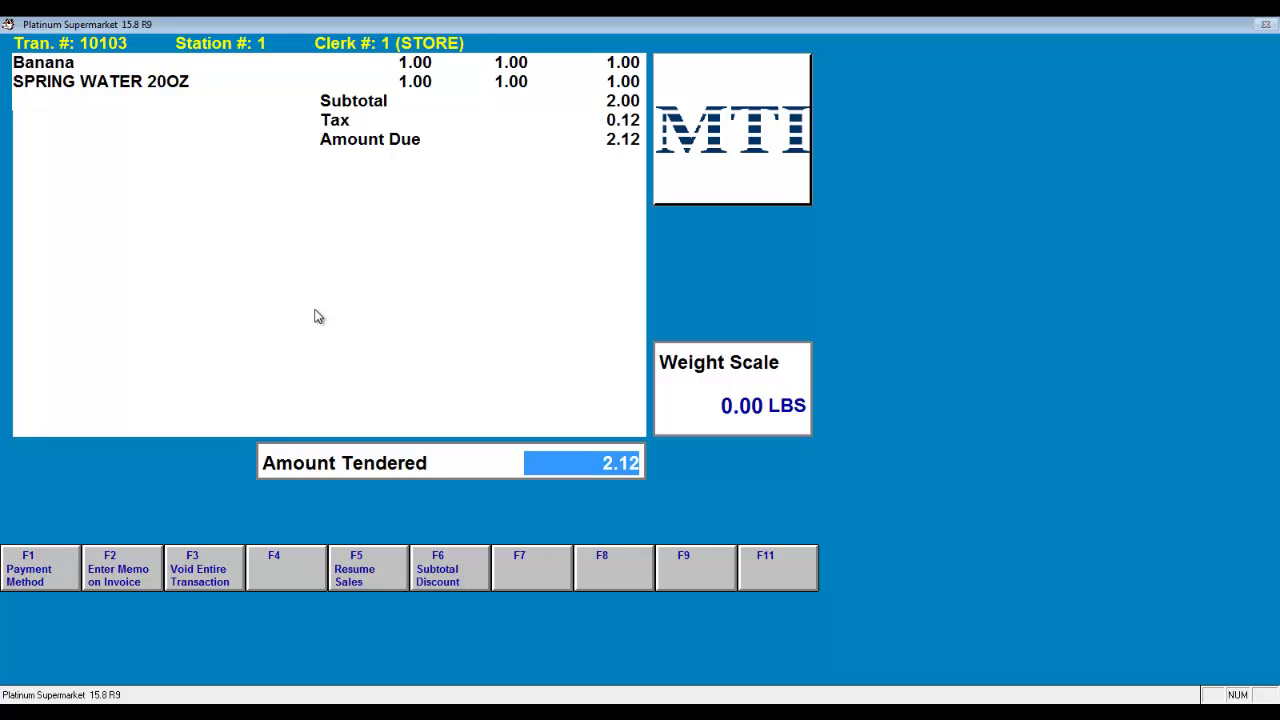
text(5.00)
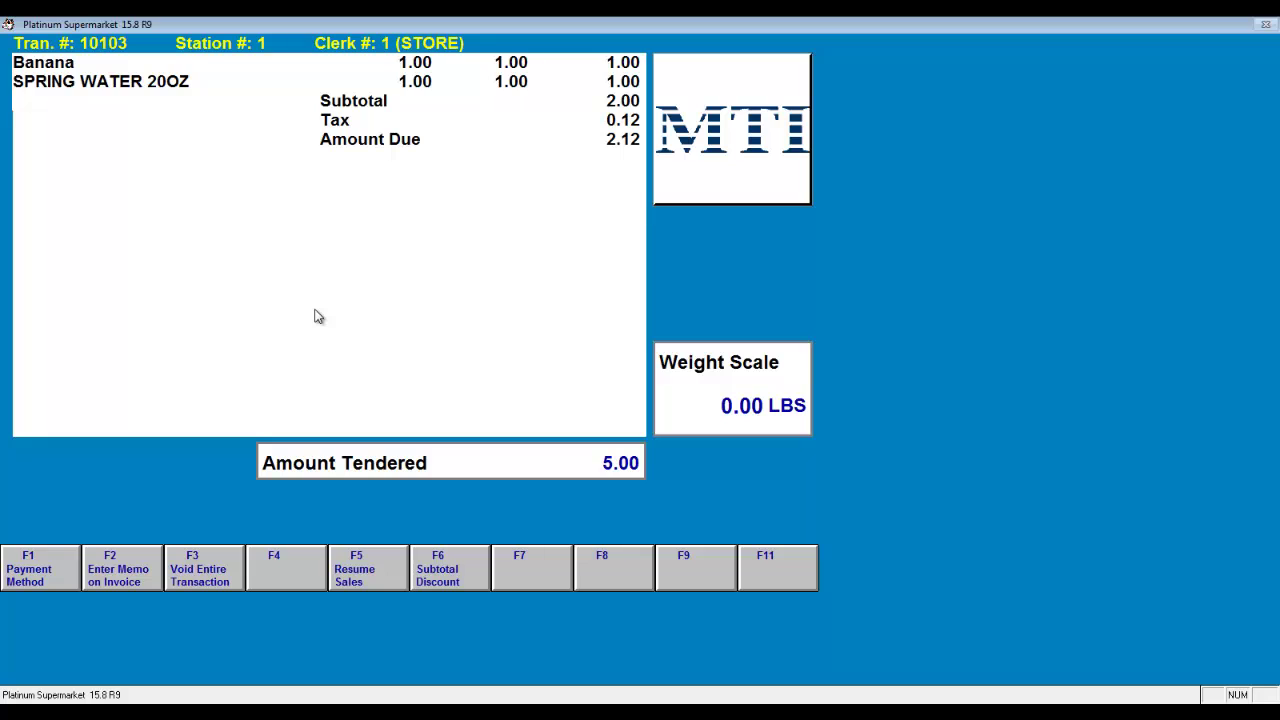
key(Return)
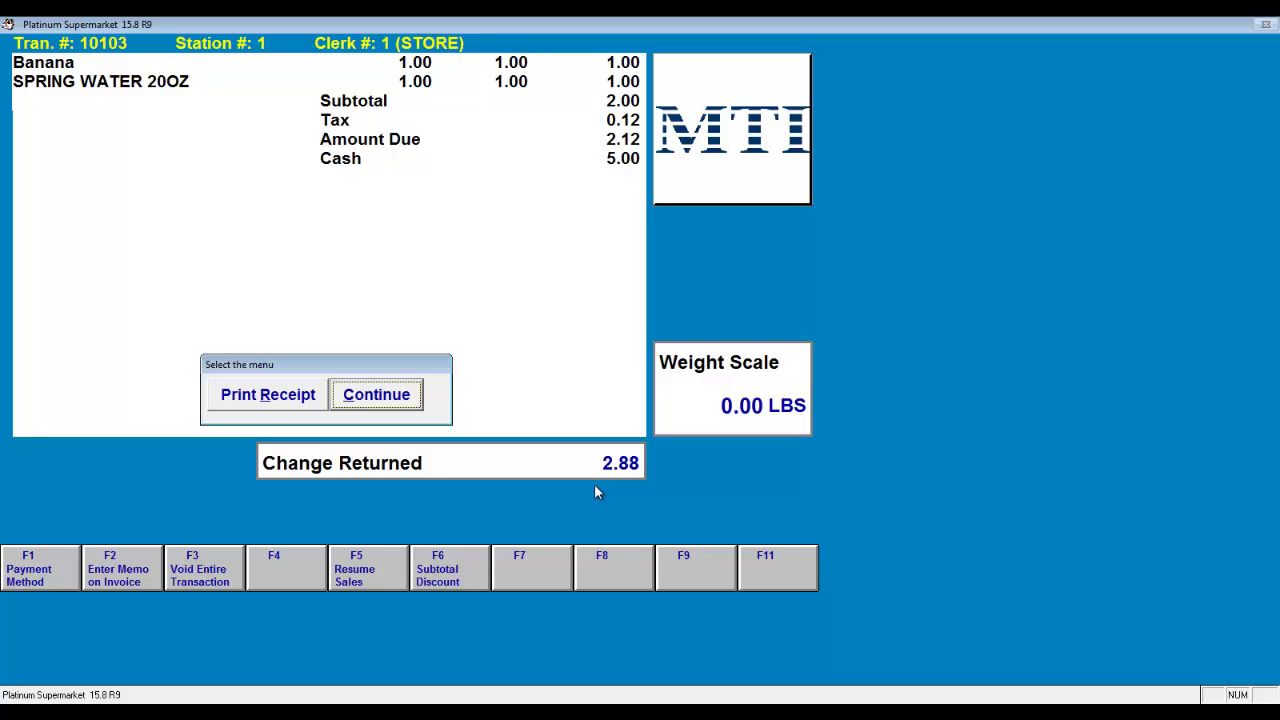
key(Return)
- Preview the FlashSale Transaction report as a Summary and read through the daily sales figures for the station
click(19, 41)
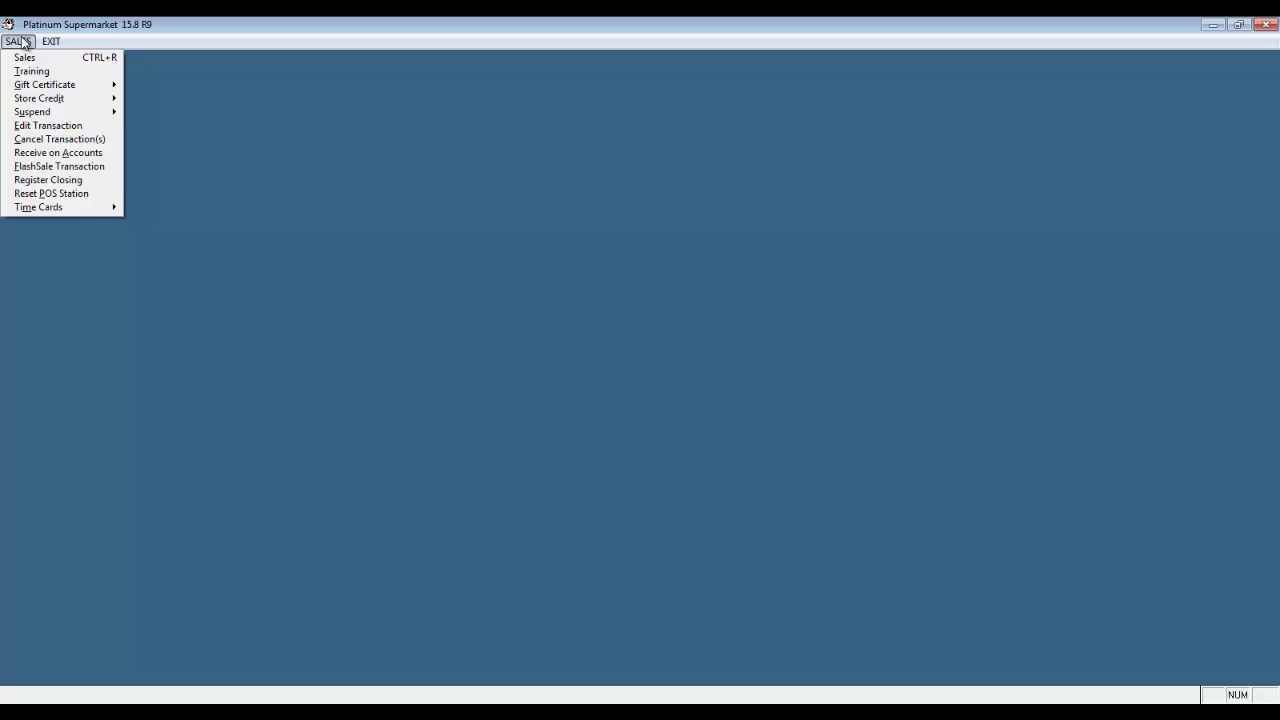
mouse_move(30, 88)
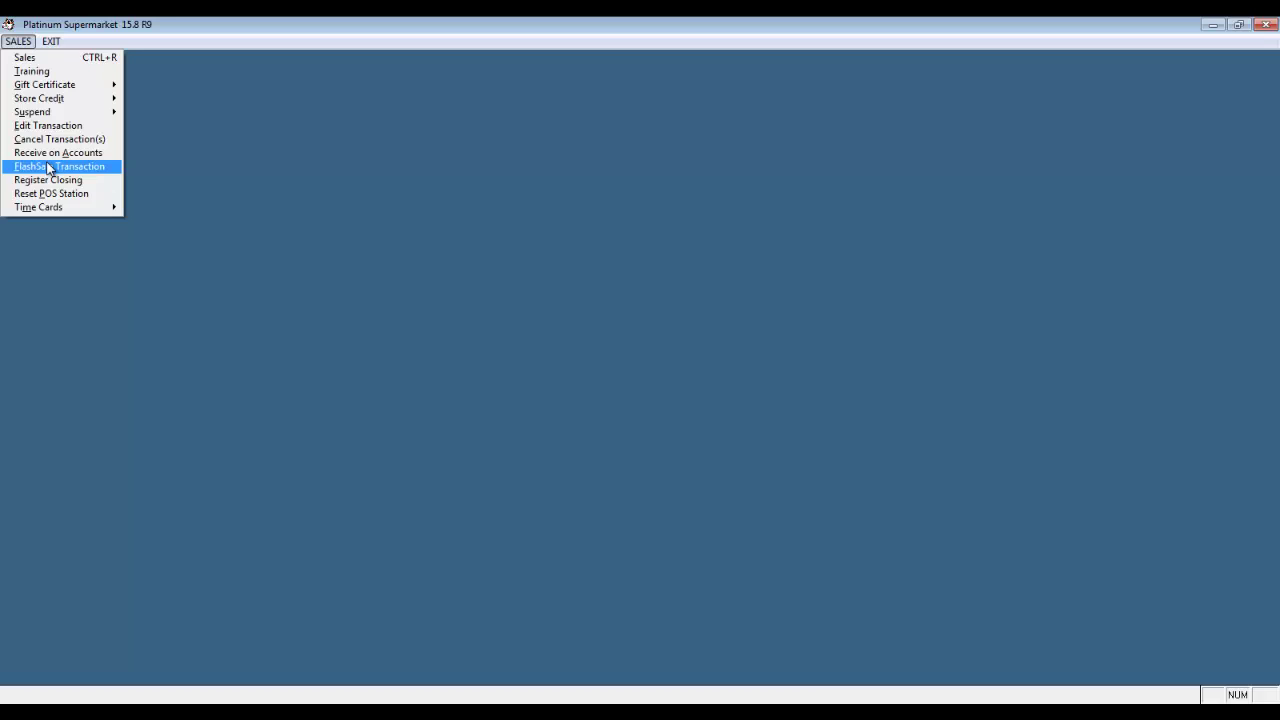
click(48, 168)
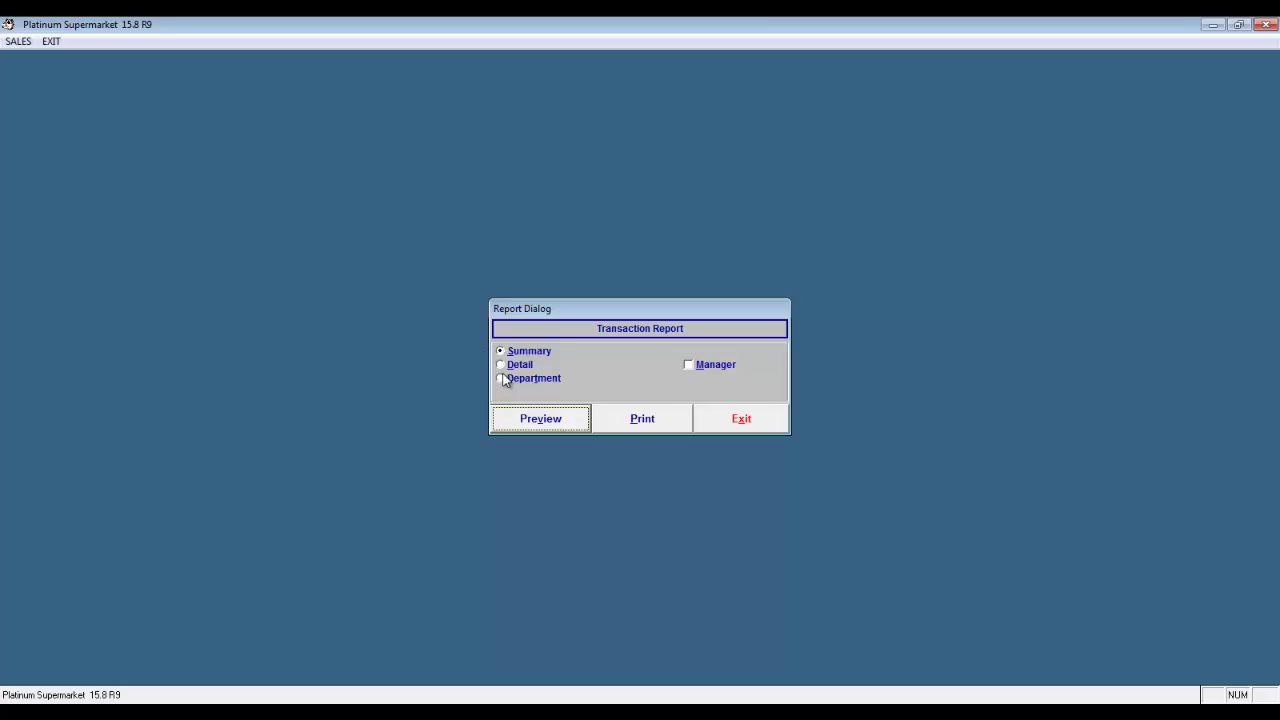
click(541, 419)
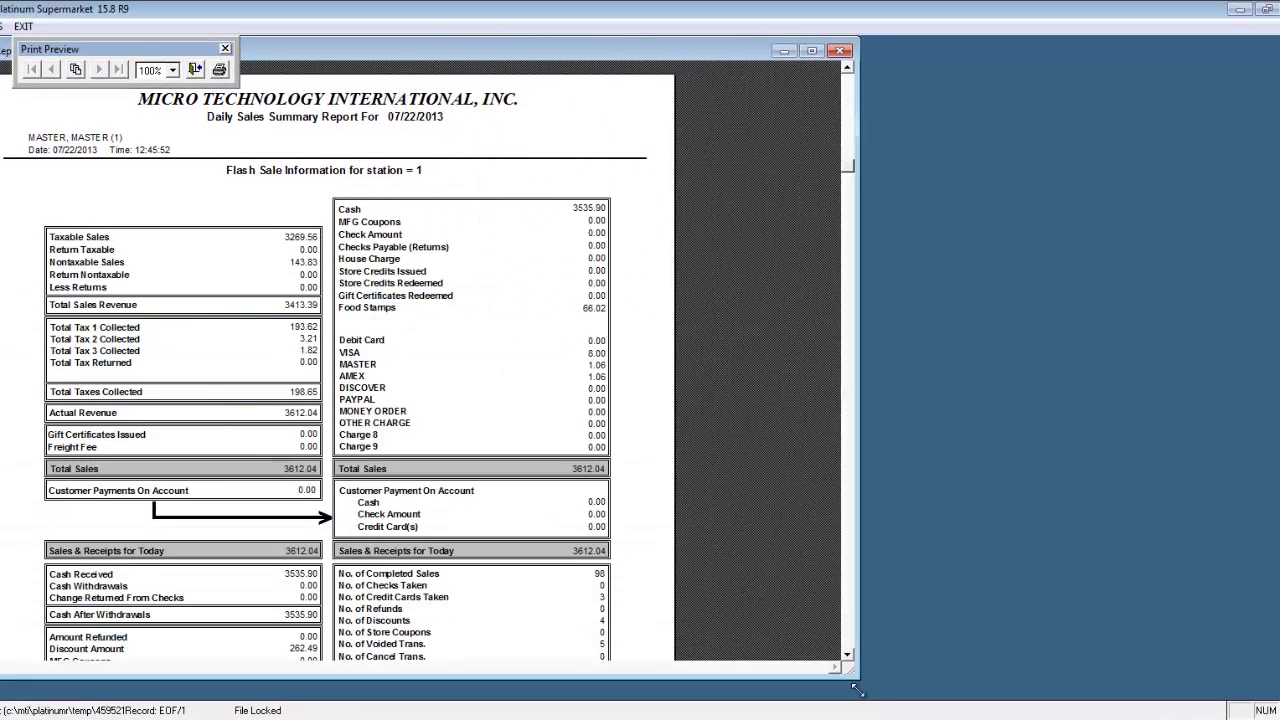
scroll(809, 550, down, 1)
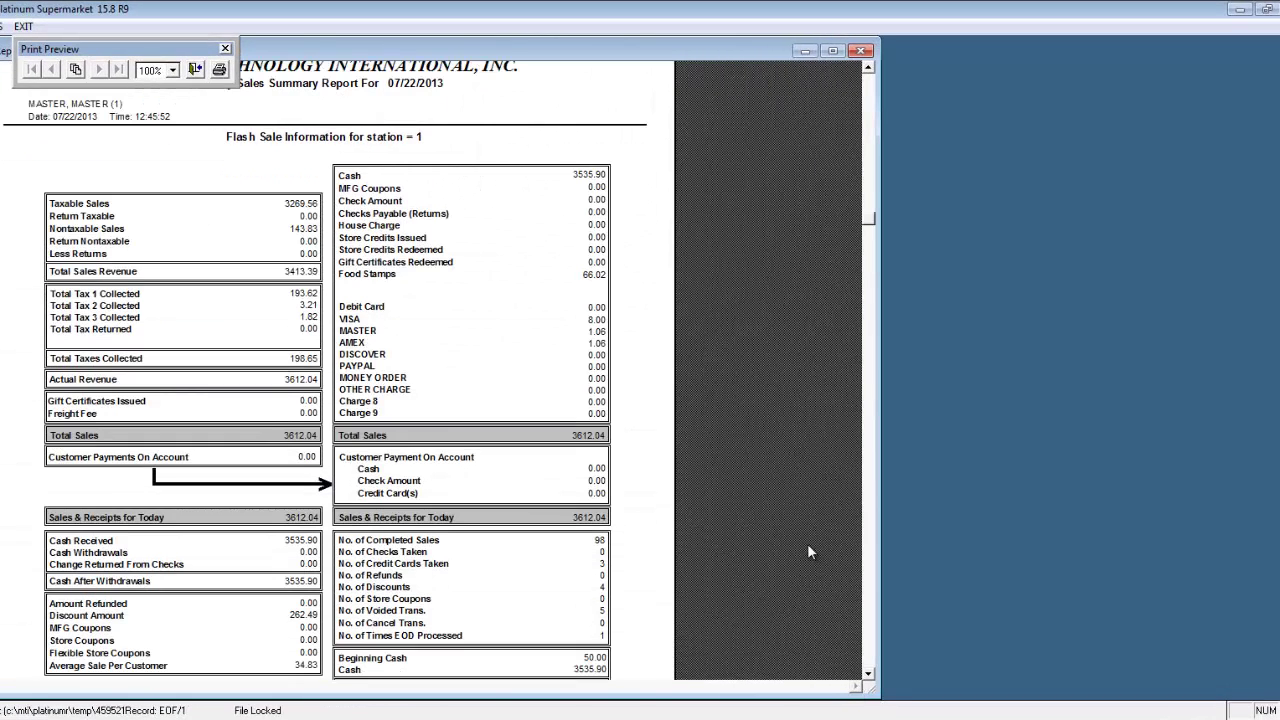
scroll(809, 551, down, 1)
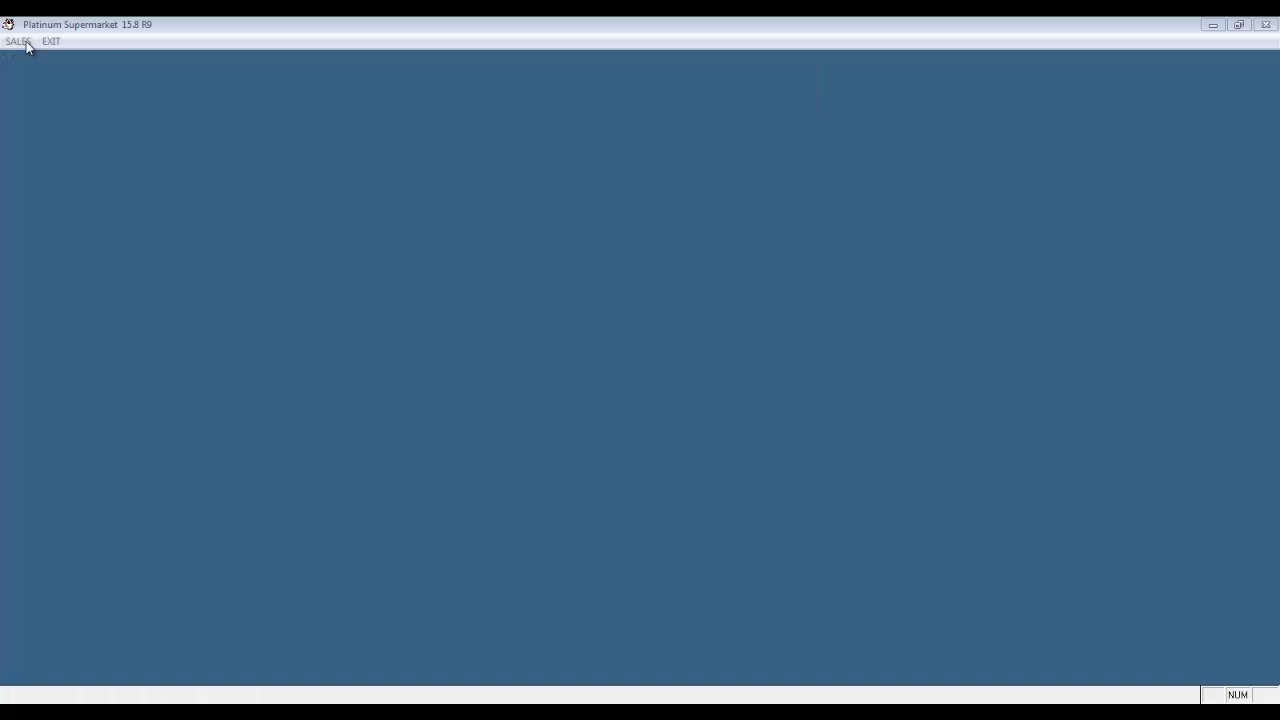
- View the Register Closing options and close them without taking a reading, and display the available Time Cards functions
click(22, 42)
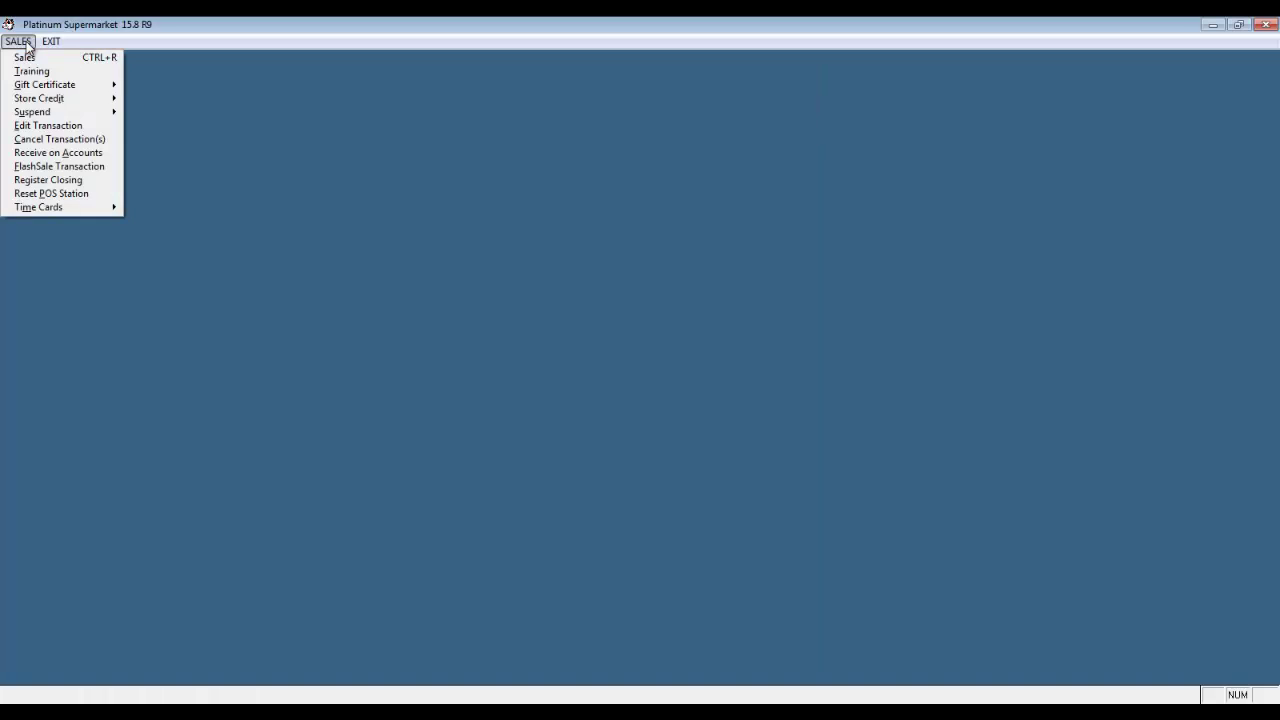
click(76, 181)
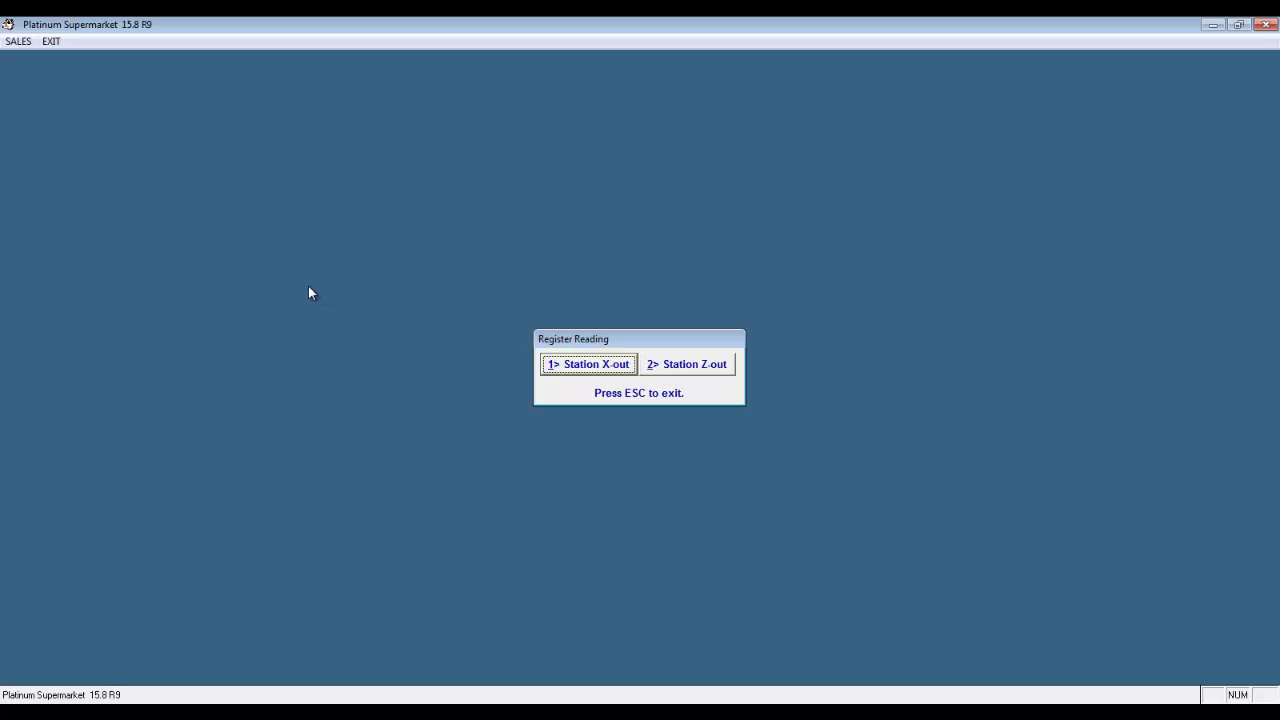
key(Escape)
click(18, 41)
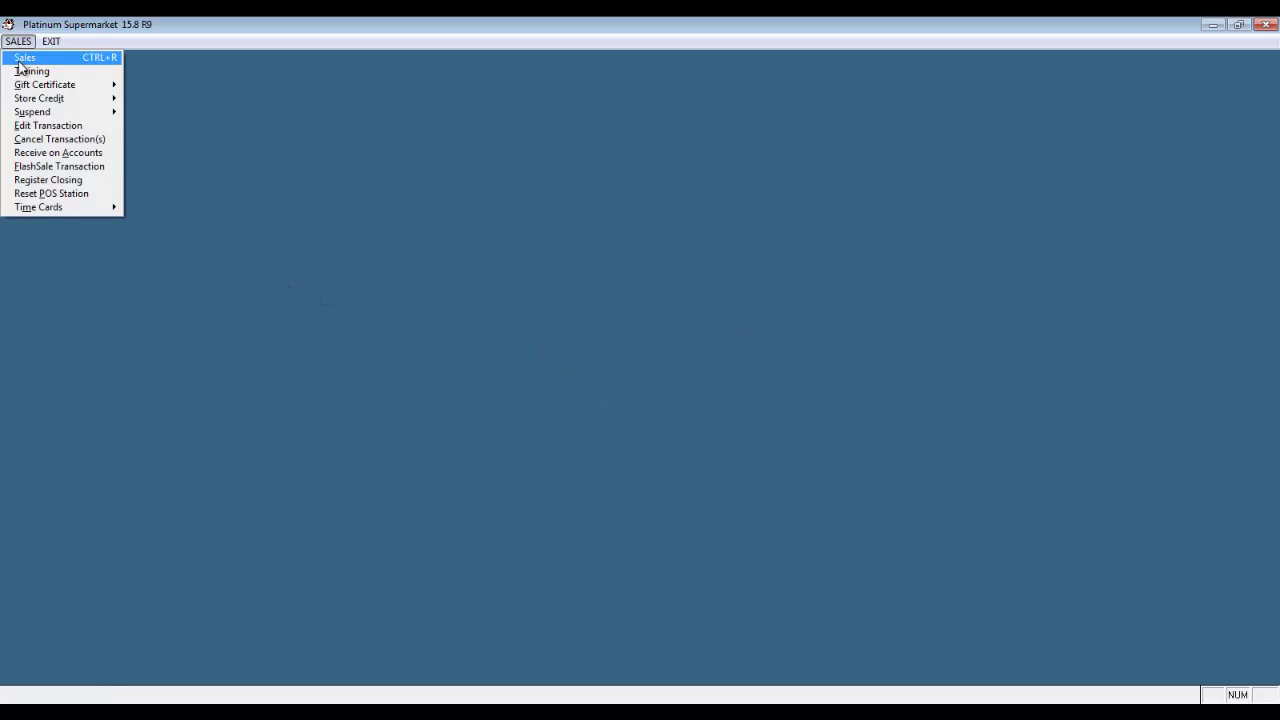
mouse_move(50, 210)
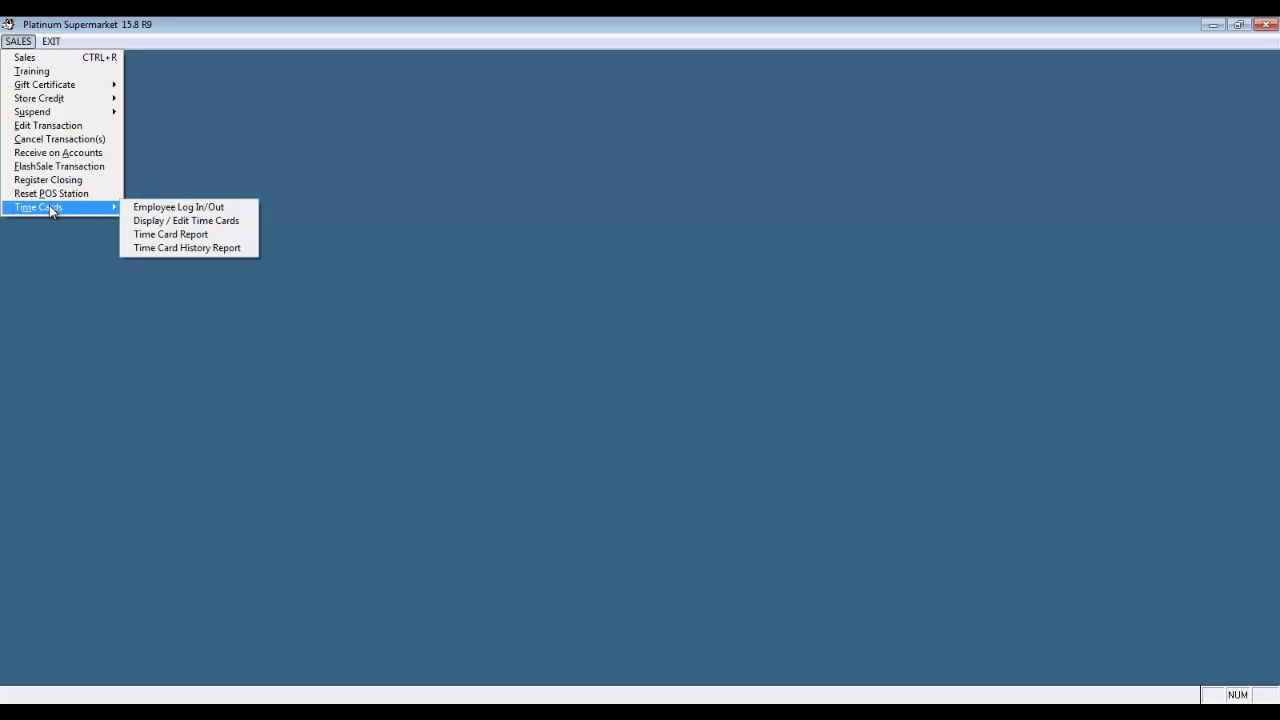